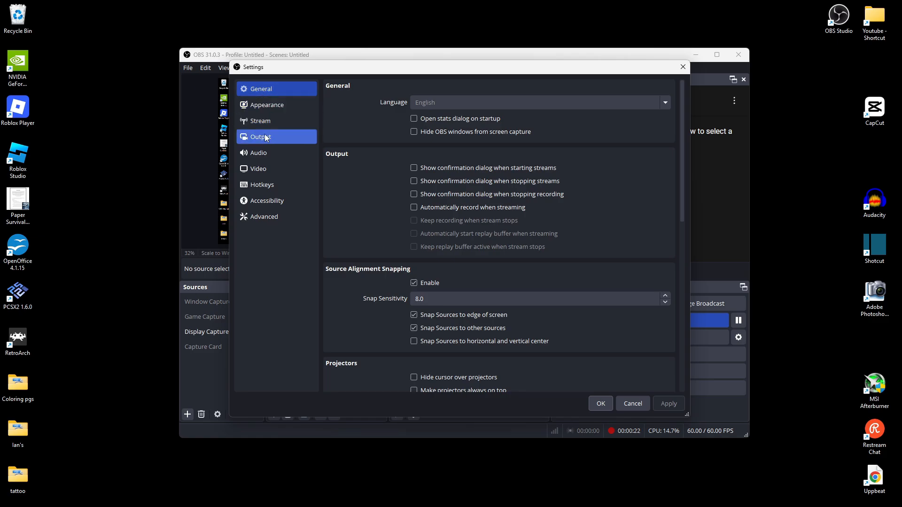
Step: Review the advanced output settings for streaming, recording and audio
{"action": "left_click", "coordinate": [264, 137]}
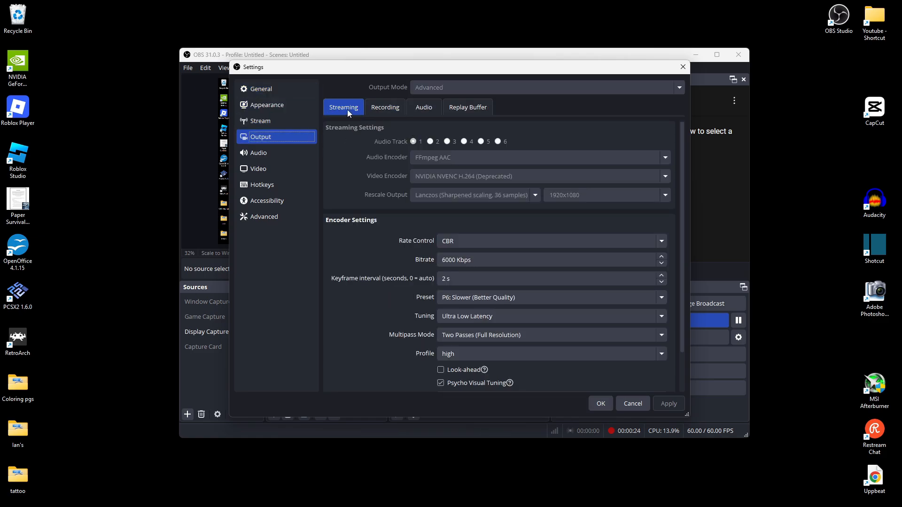
{"action": "left_click", "coordinate": [382, 106]}
{"action": "scroll", "coordinate": [412, 216], "scroll_direction": "down", "scroll_amount": 3}
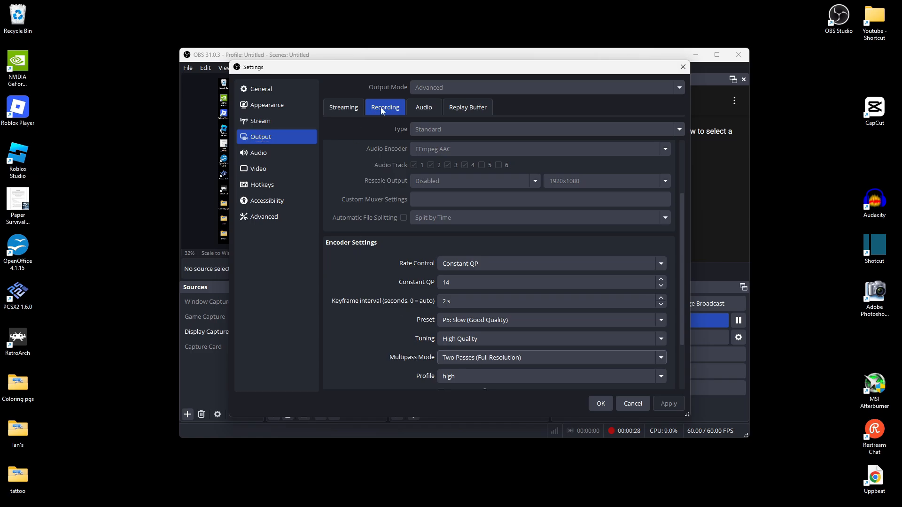
{"action": "left_click", "coordinate": [423, 108]}
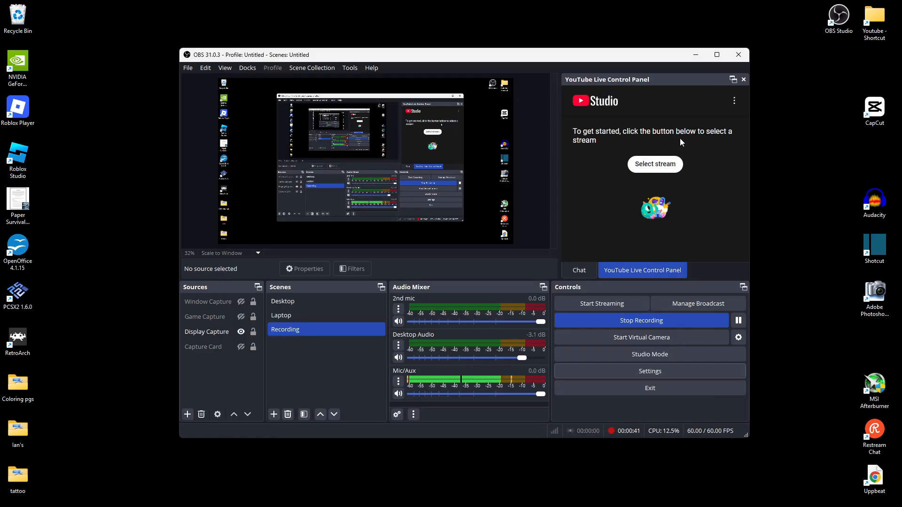
Step: Look over the docked YouTube chat and live control panels, and the Recording scene's capture sources with the source types available to add
{"action": "left_click", "coordinate": [580, 271]}
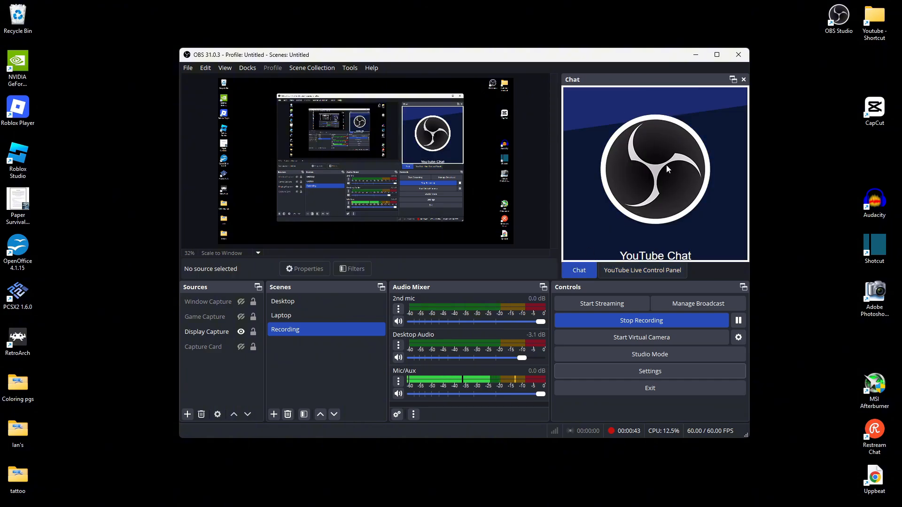
{"action": "left_click", "coordinate": [642, 271]}
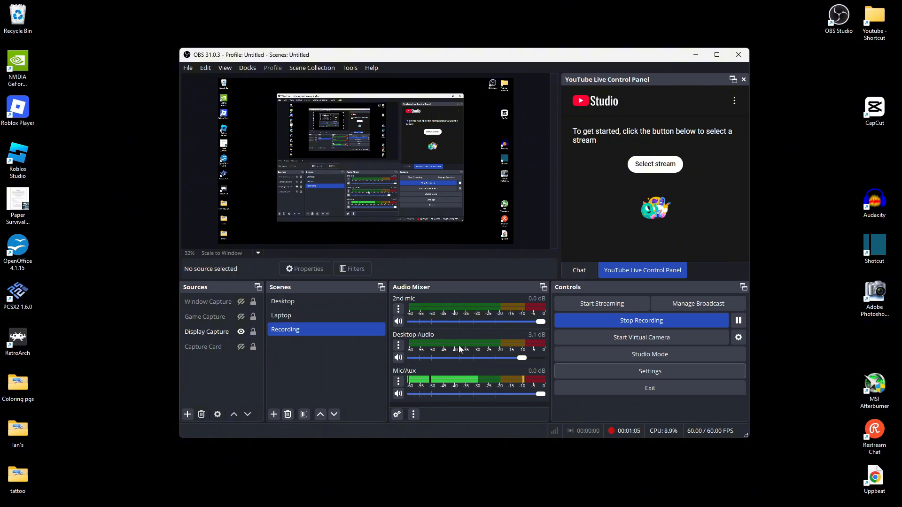
{"action": "left_click", "coordinate": [224, 316]}
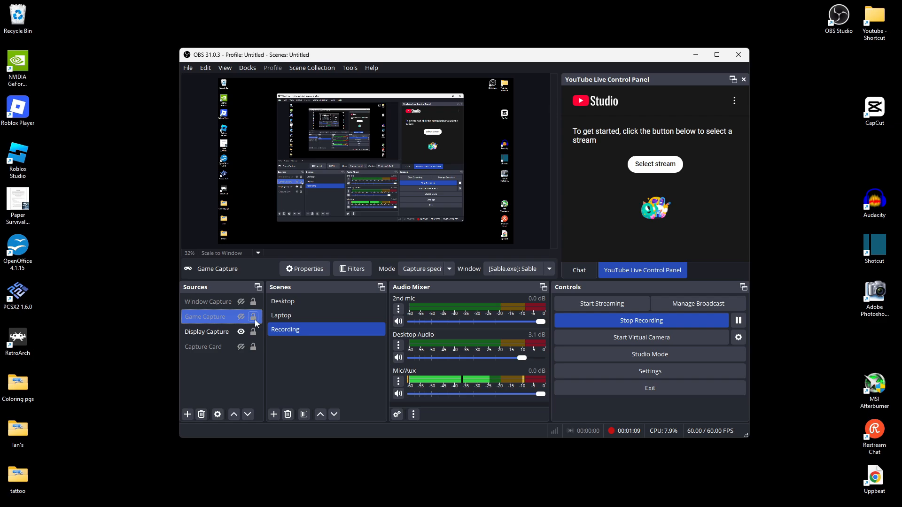
{"action": "left_click", "coordinate": [226, 332]}
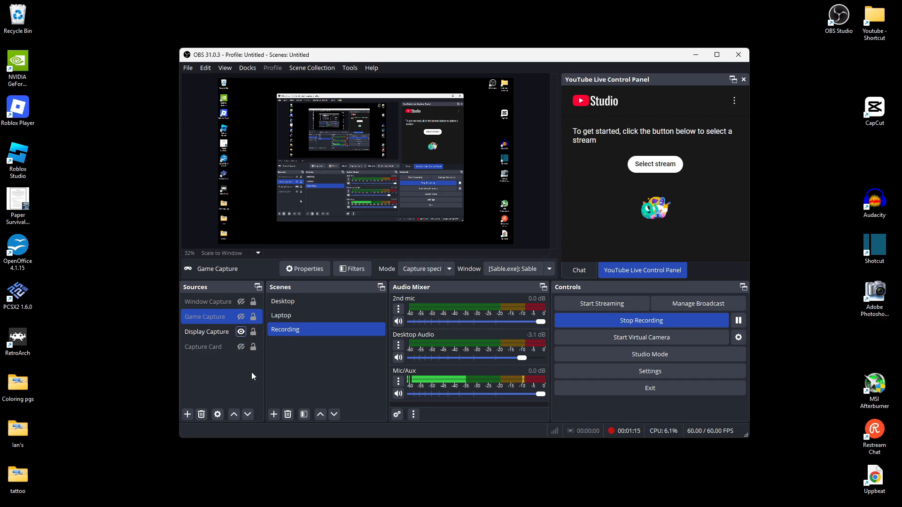
{"action": "left_click", "coordinate": [188, 415]}
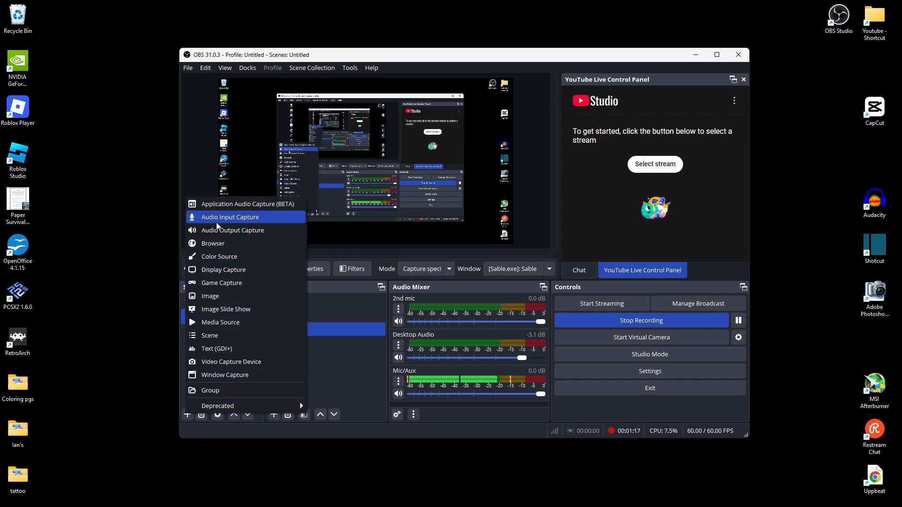
{"action": "left_click", "coordinate": [329, 361]}
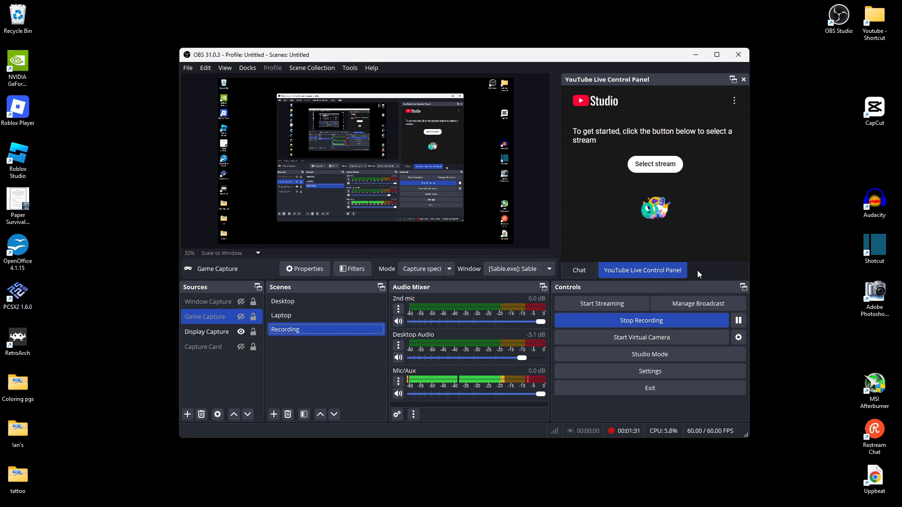
Step: Switch to CapCut, dismiss the version update offer and open the end screen project
{"action": "left_click", "coordinate": [701, 55]}
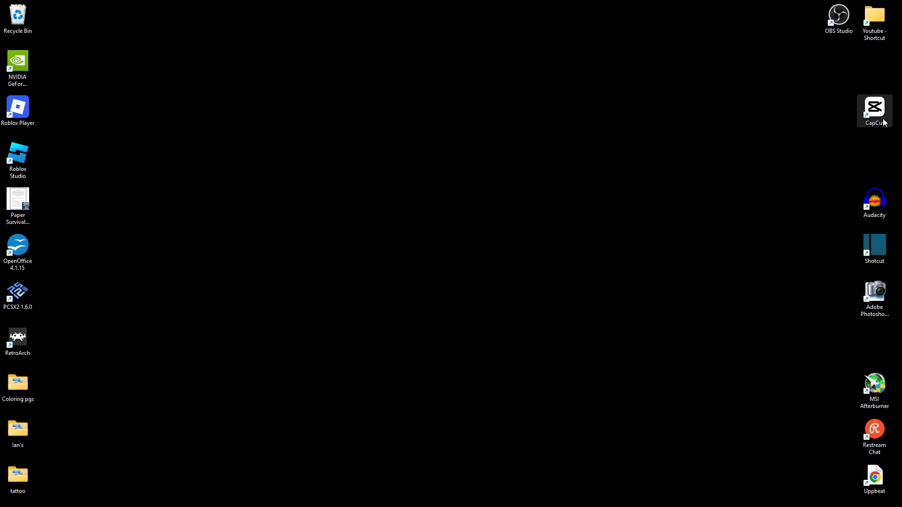
{"action": "double_click", "coordinate": [881, 120]}
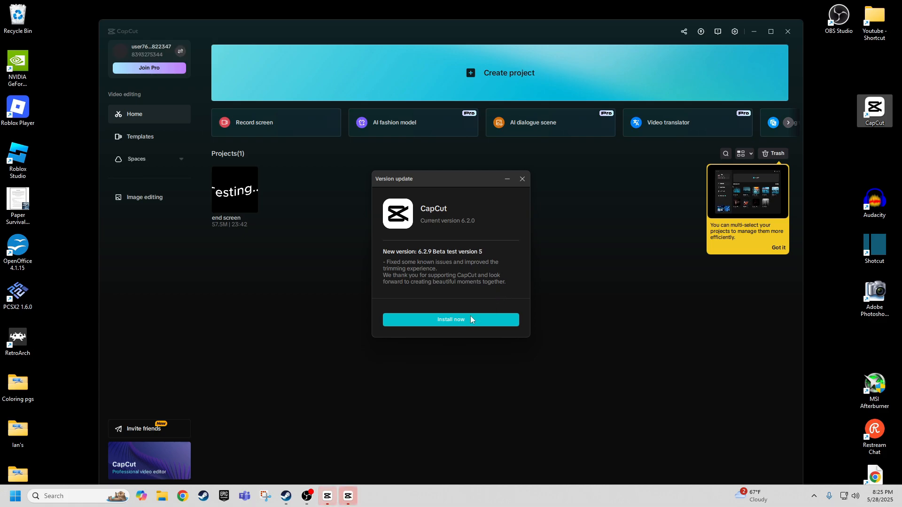
{"action": "left_click", "coordinate": [522, 178]}
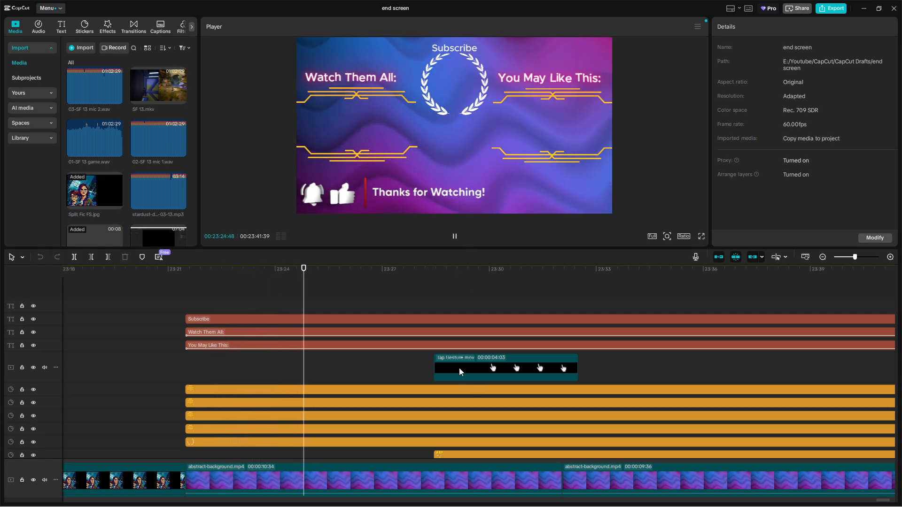
Step: Examine the end screen's timeline by playing it and inspecting the three text layers and the tap gesture clip
{"action": "scroll", "coordinate": [433, 331], "scroll_direction": "down", "scroll_amount": 1}
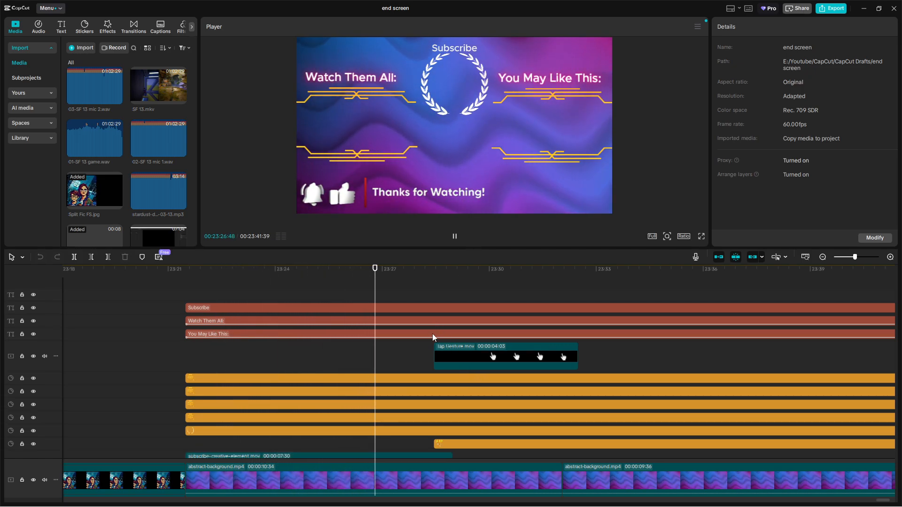
{"action": "left_click", "coordinate": [454, 238]}
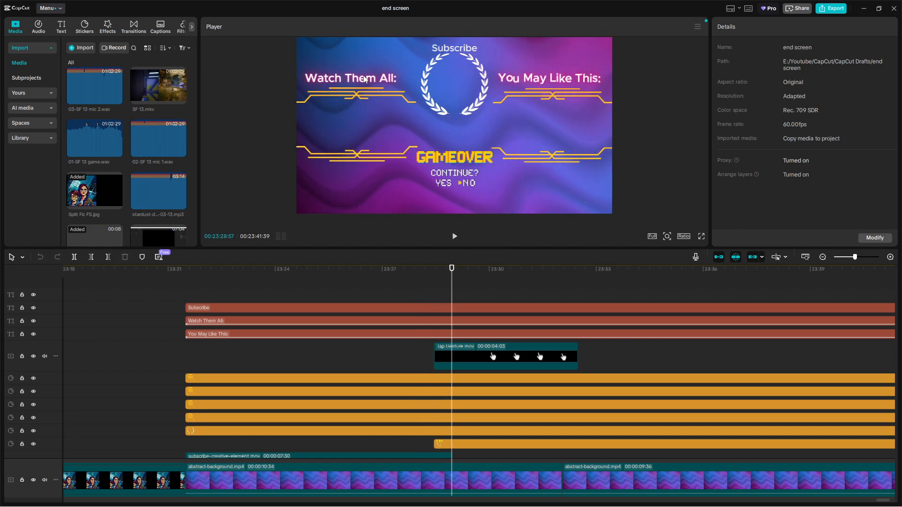
{"action": "left_click", "coordinate": [328, 320]}
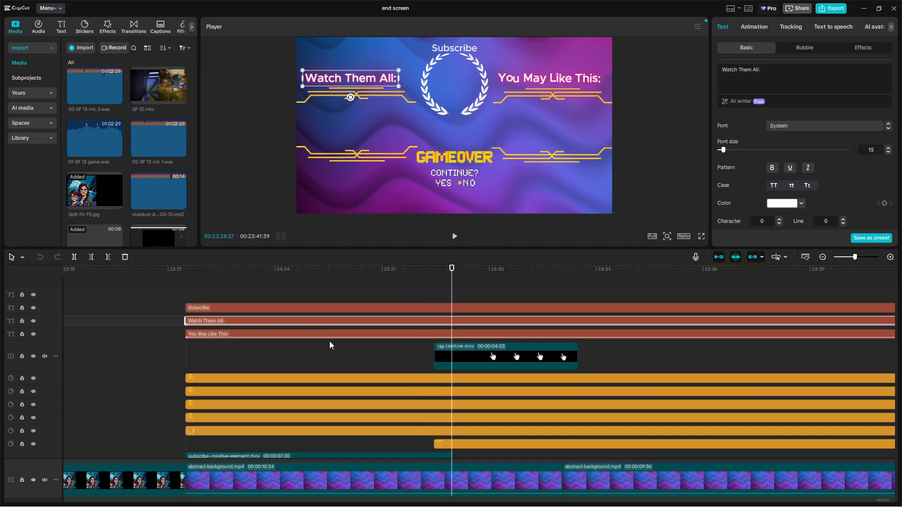
{"action": "left_click", "coordinate": [332, 334]}
{"action": "left_click", "coordinate": [341, 308]}
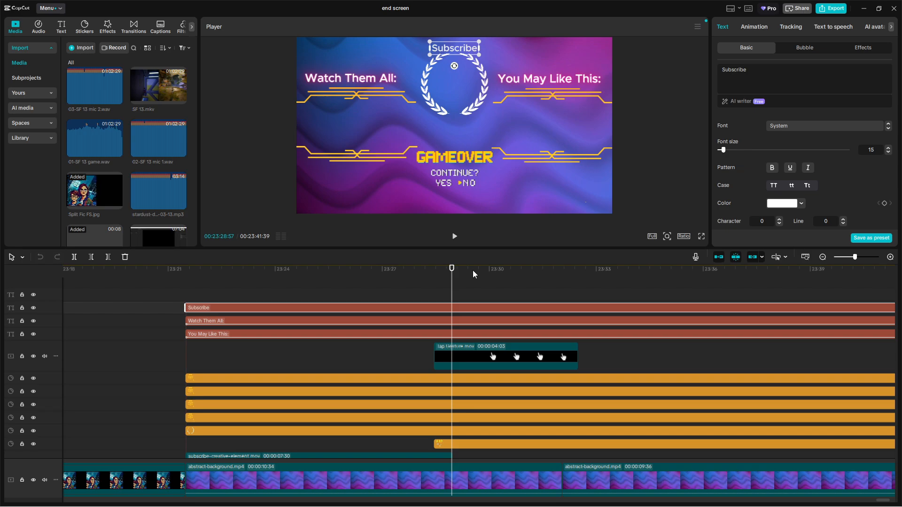
{"action": "left_click", "coordinate": [487, 353]}
{"action": "left_click", "coordinate": [455, 237]}
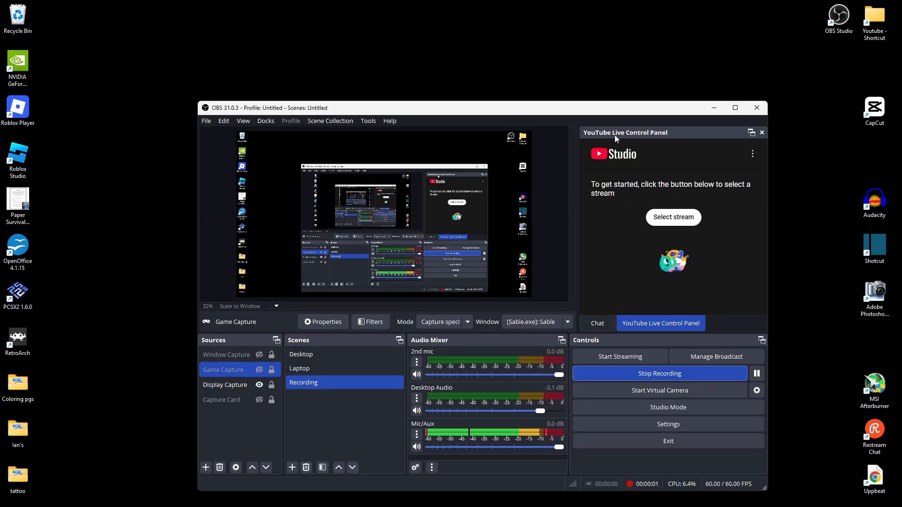
Step: Switch to Audacity and open the recording CQ 10.1.mkv up to the choice of audio streams
{"action": "left_click", "coordinate": [714, 108]}
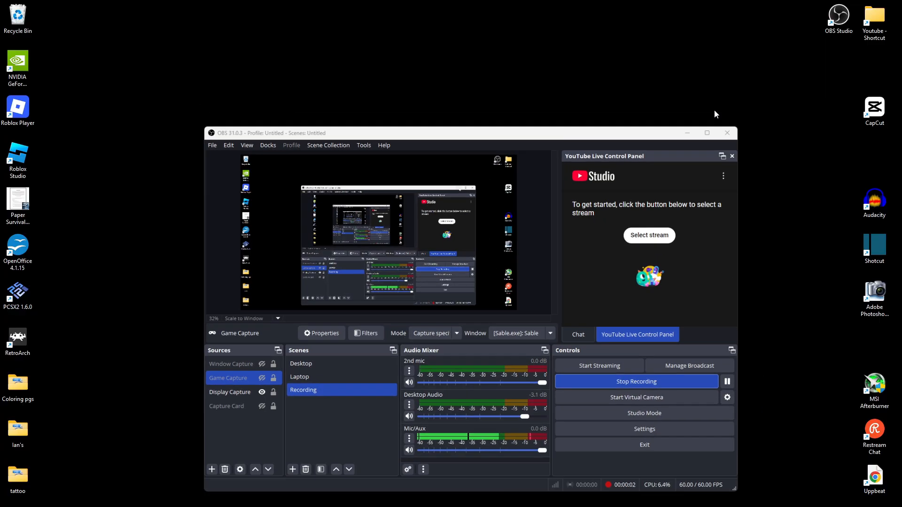
{"action": "double_click", "coordinate": [874, 201]}
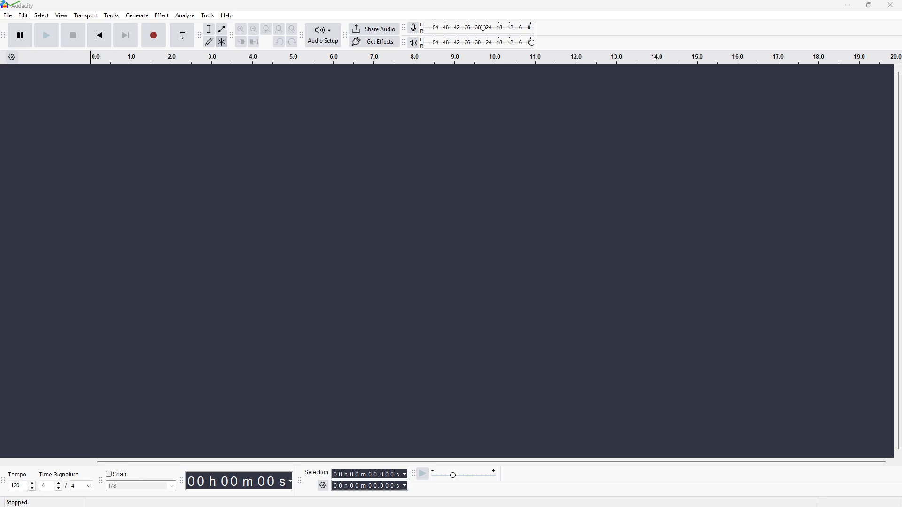
{"action": "left_click", "coordinate": [9, 16]}
{"action": "left_click", "coordinate": [26, 36]}
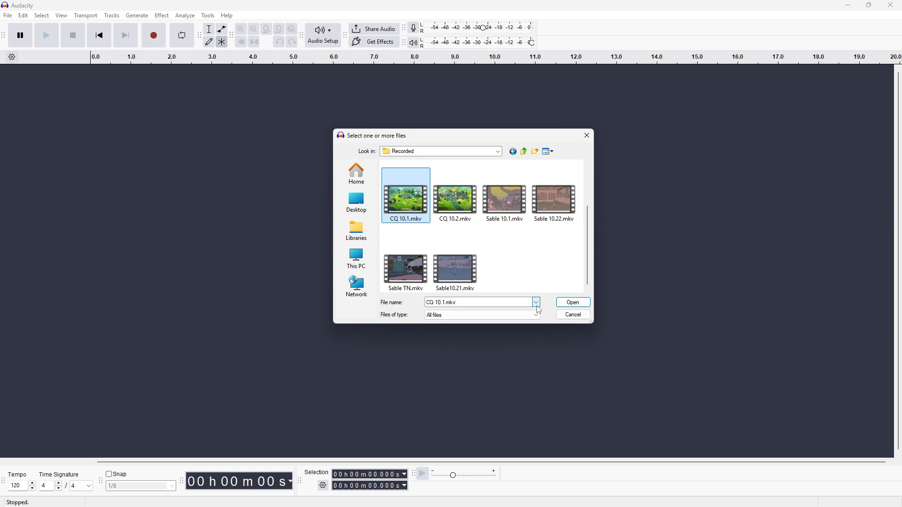
{"action": "left_click", "coordinate": [573, 304]}
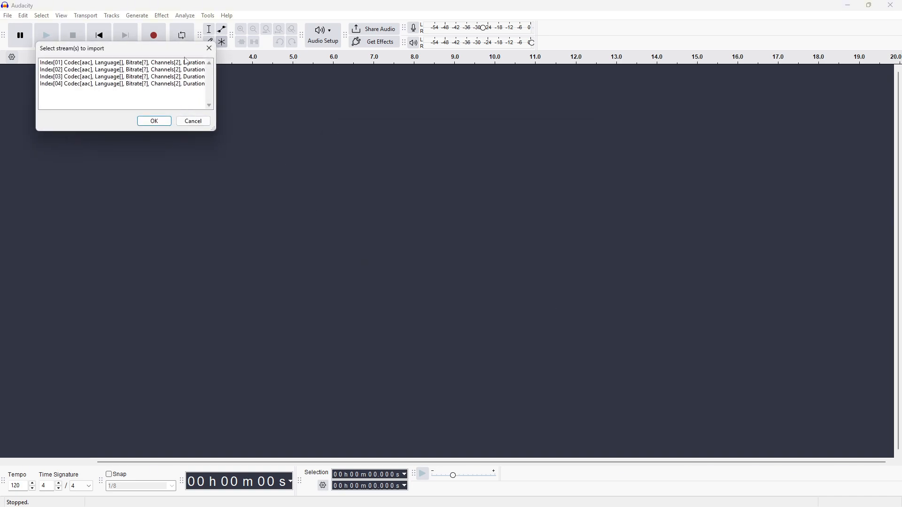
{"action": "left_click_drag", "start_coordinate": [183, 52], "coordinate": [393, 174]}
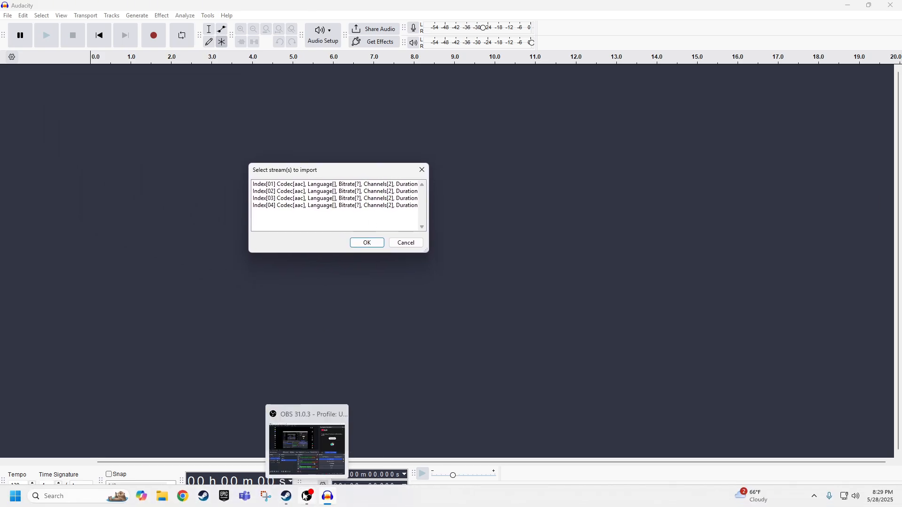
Step: Switch to OBS and check which audio tracks the 2nd mic, Desktop Audio and Mic/Aux are assigned to
{"action": "left_click", "coordinate": [353, 437]}
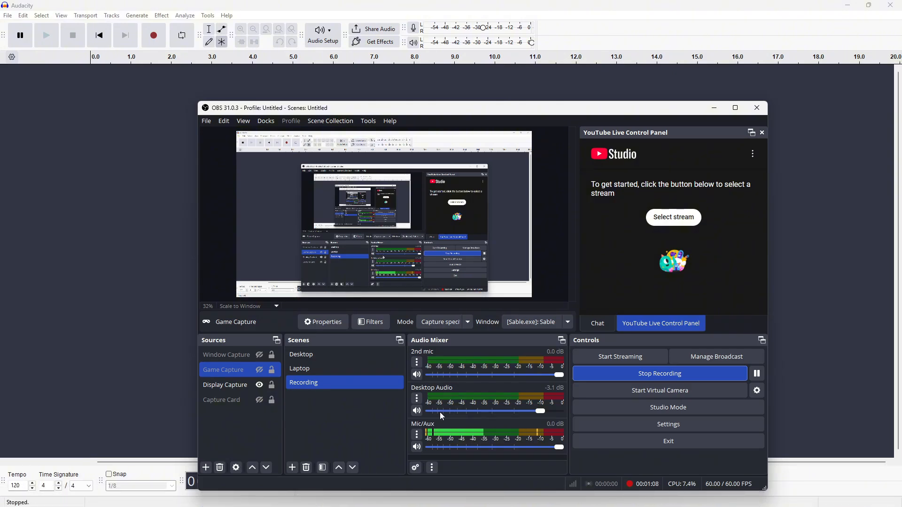
{"action": "left_click", "coordinate": [415, 468]}
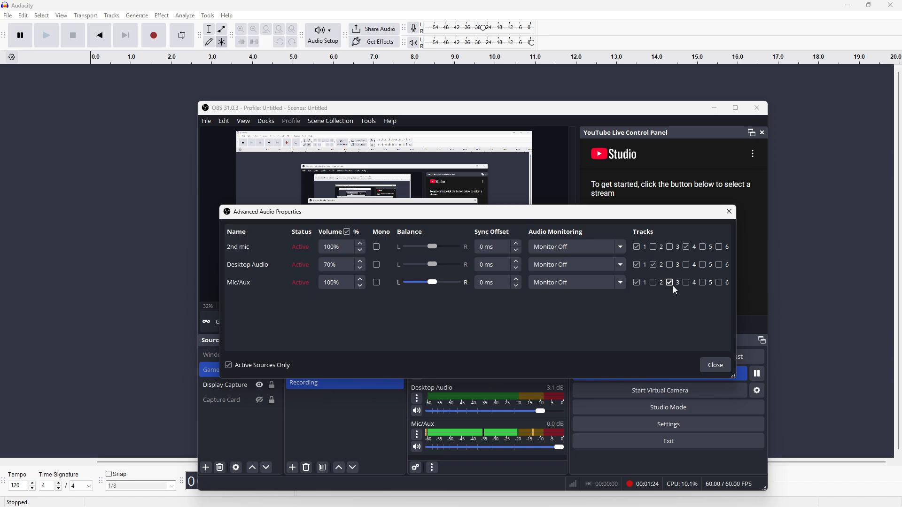
{"action": "left_click", "coordinate": [728, 214]}
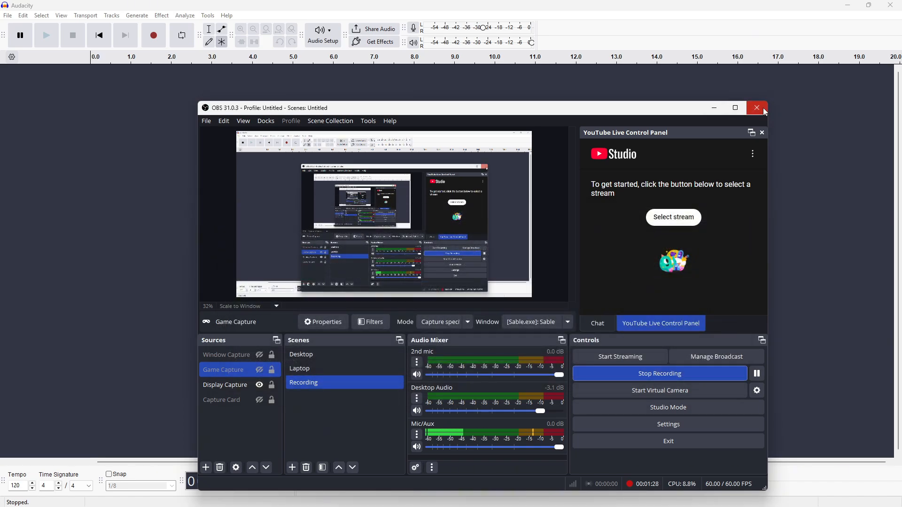
{"action": "left_click", "coordinate": [756, 108]}
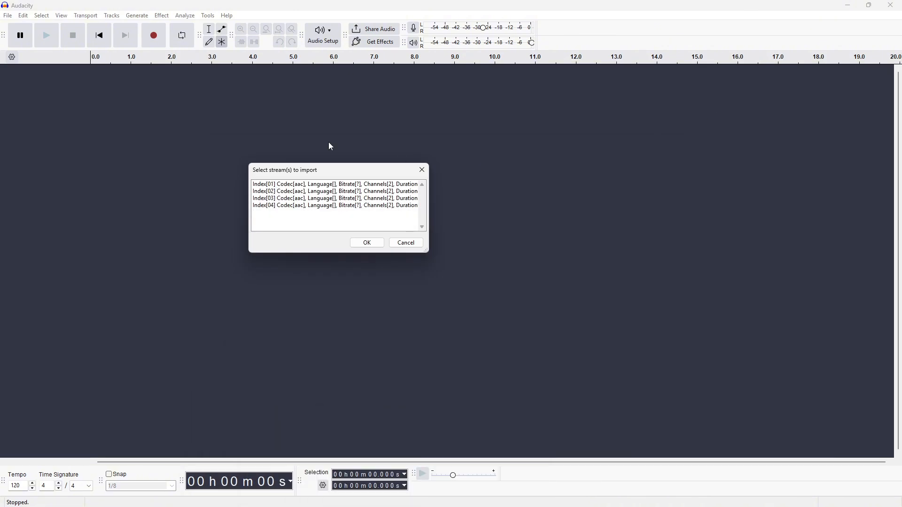
Step: Import audio streams 02, 03 and 04 of CQ 10.1.mkv into Audacity, leaving out stream 01
{"action": "left_click", "coordinate": [314, 192]}
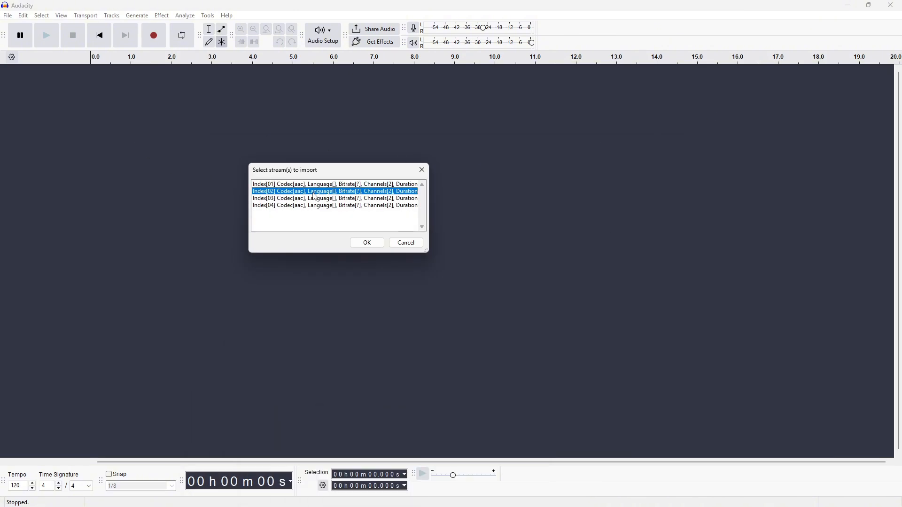
{"action": "left_click", "coordinate": [316, 199], "text": "shift"}
{"action": "left_click", "coordinate": [324, 206], "text": "shift"}
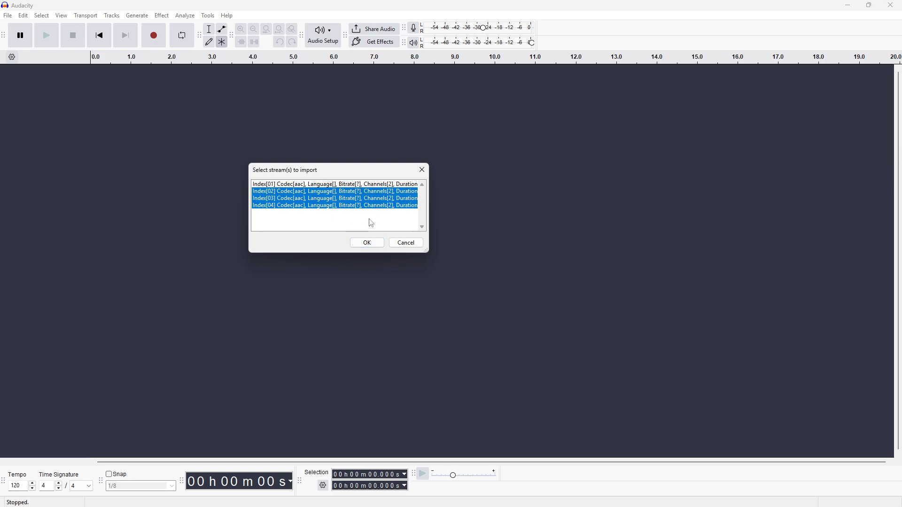
{"action": "left_click", "coordinate": [368, 243]}
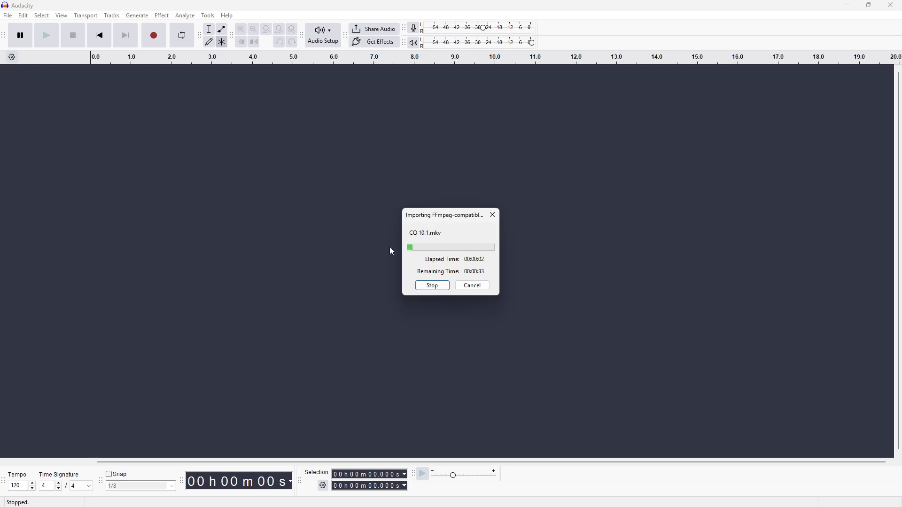
Step: Look over the imported tracks, solo the CQ 10.1 2 track and play it, moving playback to just before the 20-minute mark
{"action": "scroll", "coordinate": [540, 254], "scroll_direction": "up", "scroll_amount": 1}
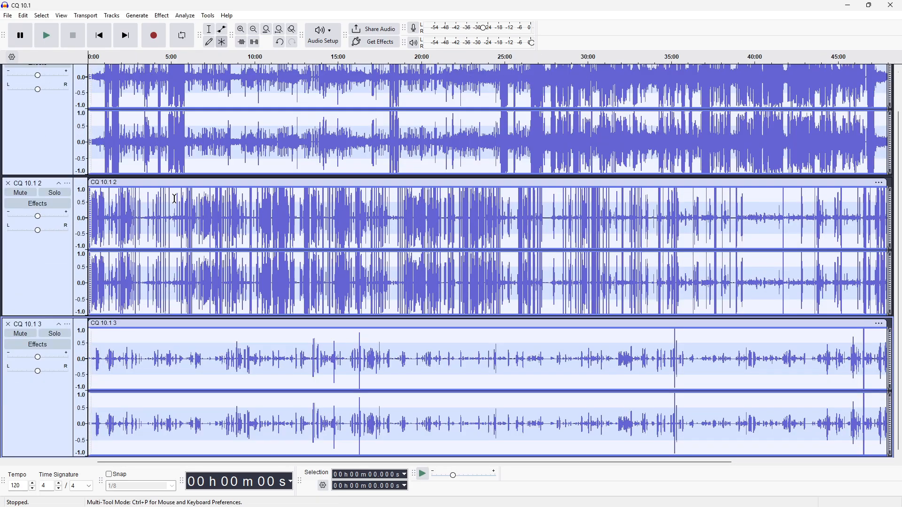
{"action": "scroll", "coordinate": [15, 82], "scroll_direction": "down", "scroll_amount": 2}
{"action": "scroll", "coordinate": [15, 82], "scroll_direction": "up", "scroll_amount": 2}
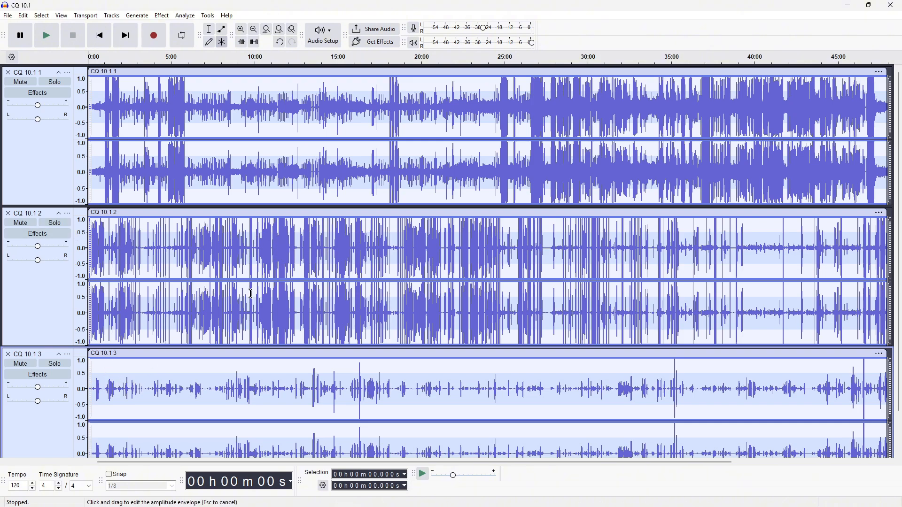
{"action": "scroll", "coordinate": [409, 287], "scroll_direction": "down", "scroll_amount": 2}
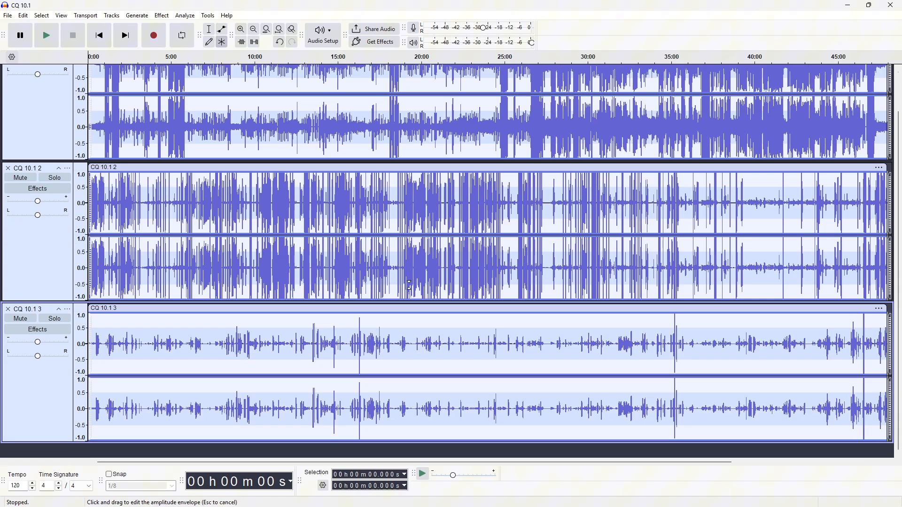
{"action": "left_click", "coordinate": [55, 177]}
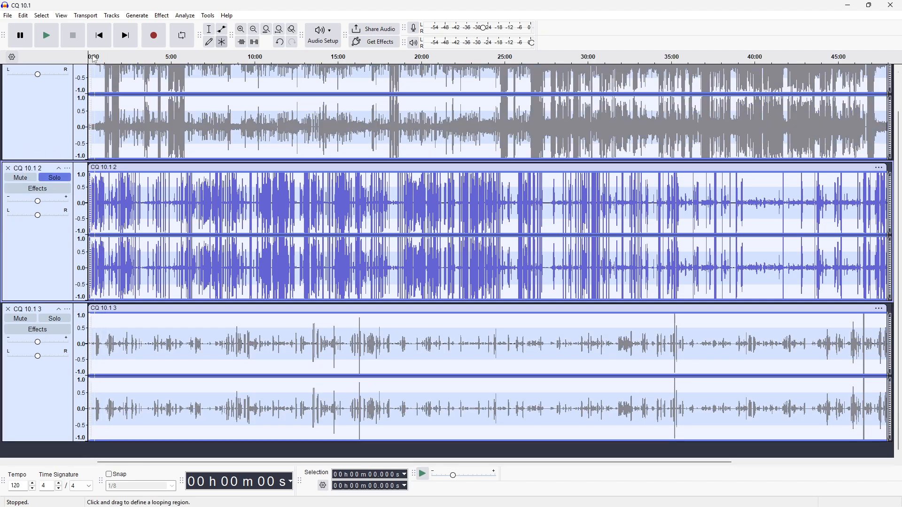
{"action": "left_click", "coordinate": [46, 38]}
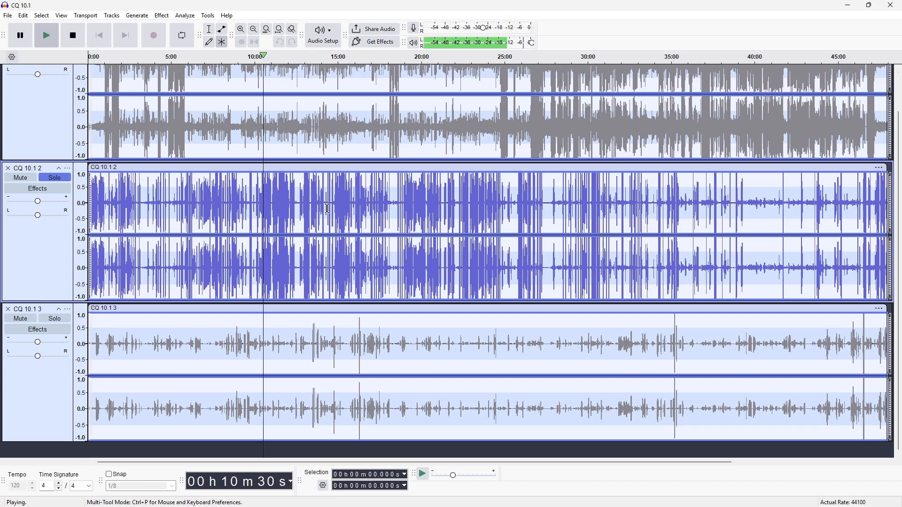
{"action": "left_click", "coordinate": [418, 67]}
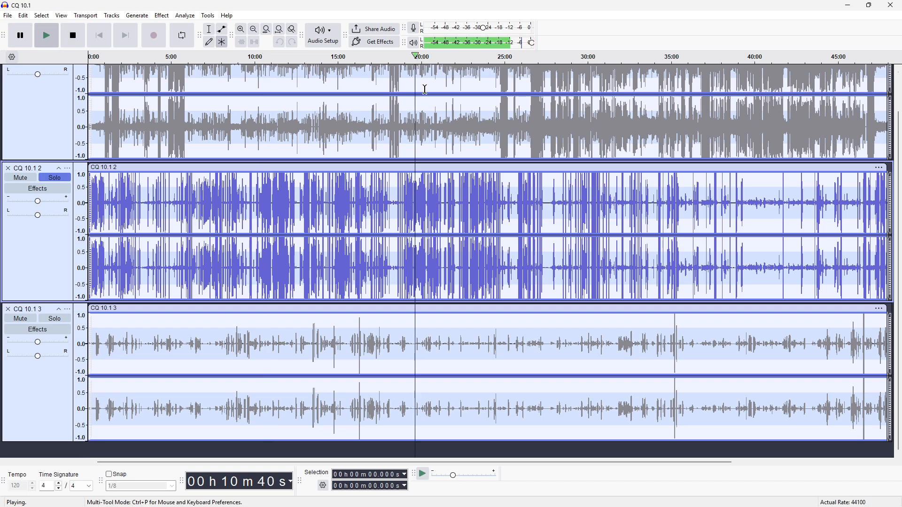
Step: Stop playback, switch to OBS and open the audio filters of the Mic/Aux source
{"action": "left_click", "coordinate": [78, 41]}
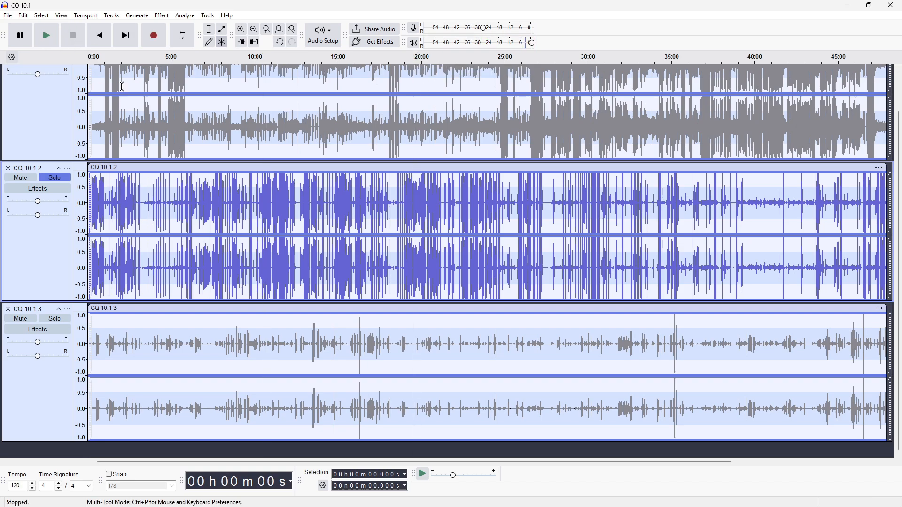
{"action": "mouse_move", "coordinate": [377, 506]}
{"action": "mouse_move", "coordinate": [309, 501]}
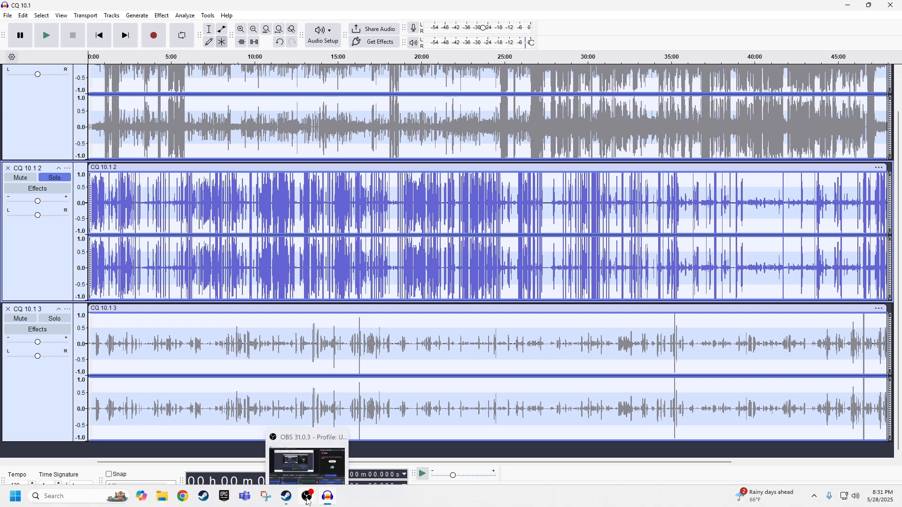
{"action": "left_click", "coordinate": [306, 498]}
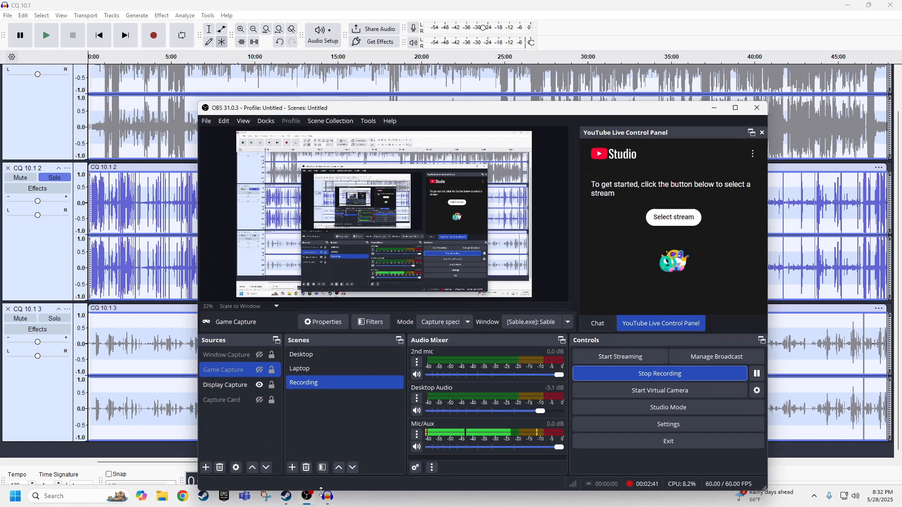
{"action": "left_click", "coordinate": [418, 435]}
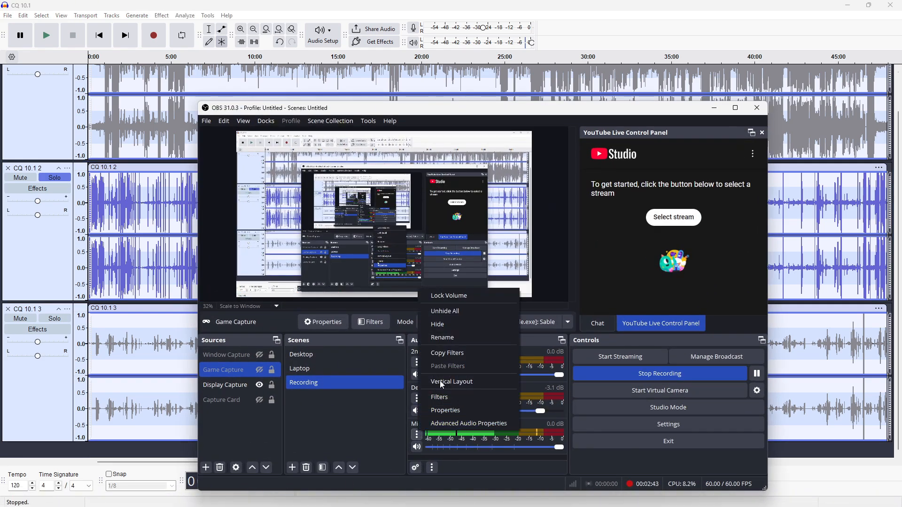
{"action": "left_click", "coordinate": [446, 399]}
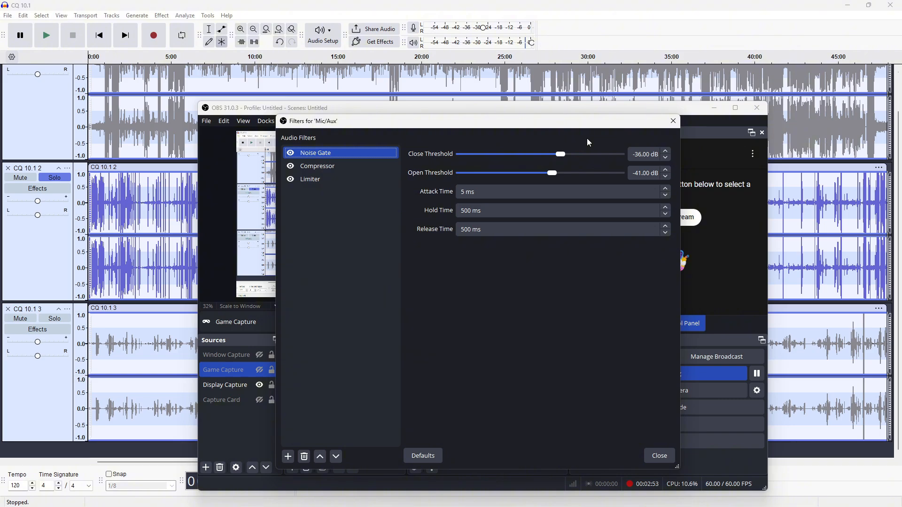
Step: Review the Compressor and Limiter settings of Mic/Aux, close the filters and return to Audacity
{"action": "left_click", "coordinate": [341, 165]}
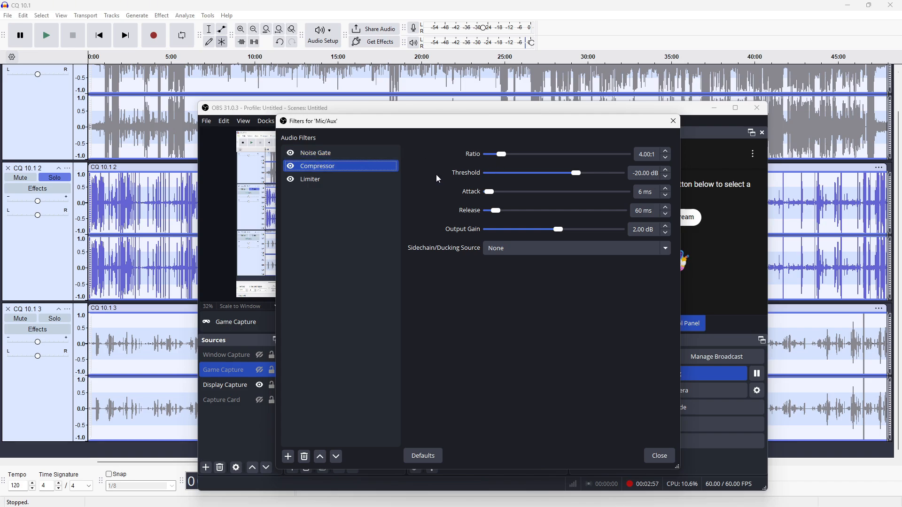
{"action": "left_click", "coordinate": [339, 179]}
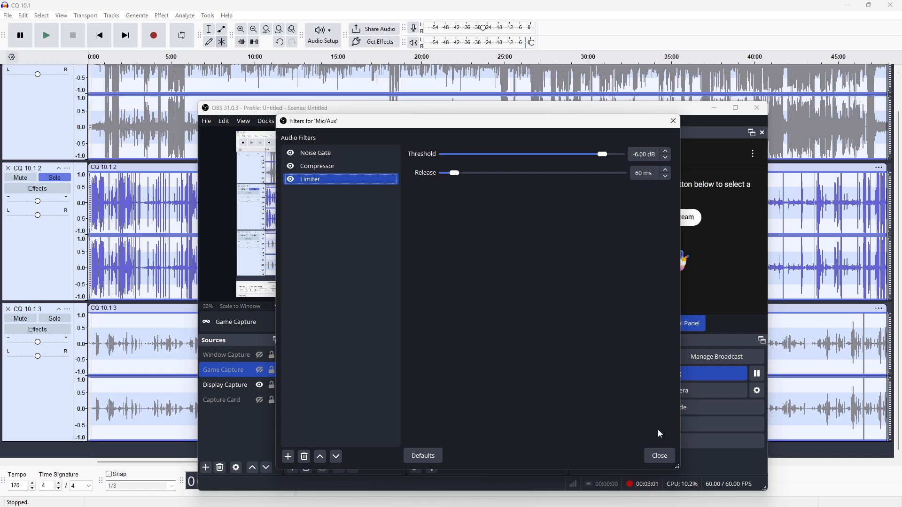
{"action": "left_click", "coordinate": [666, 459]}
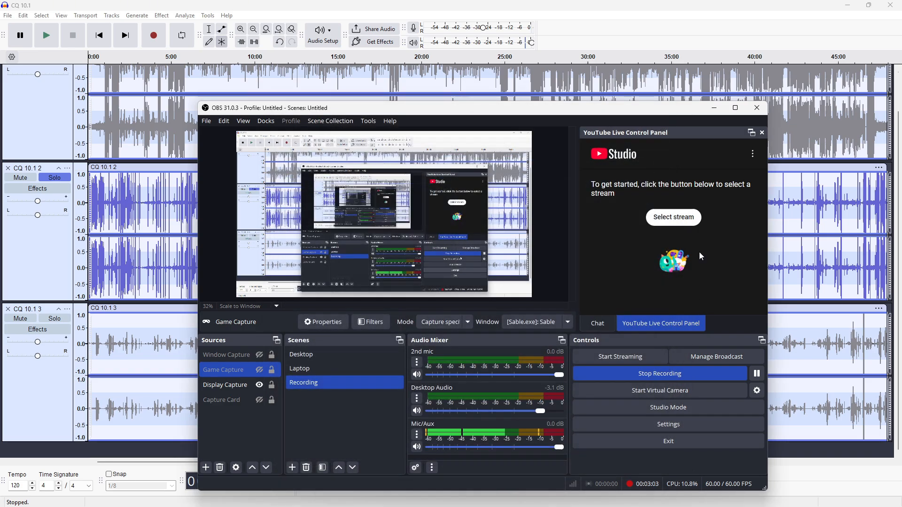
{"action": "left_click", "coordinate": [716, 110]}
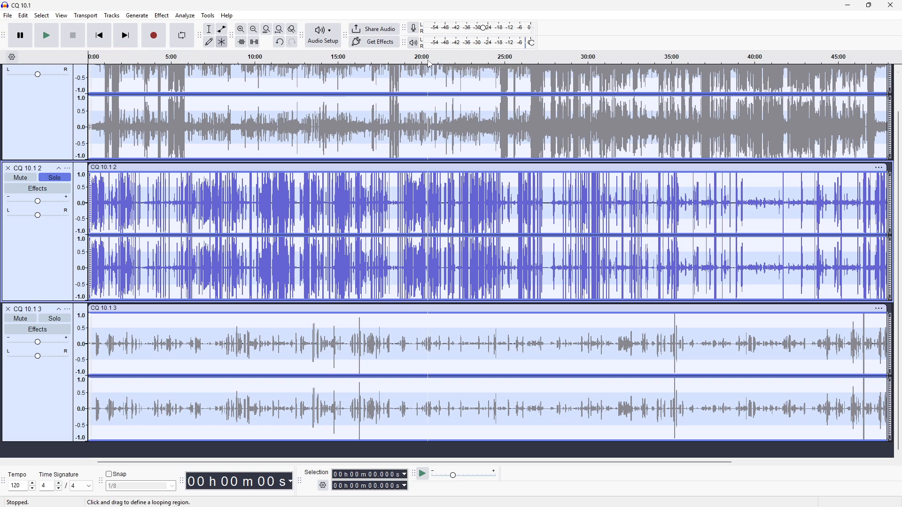
Step: Play the soloed CQ 10.1 2 track from around the 40-minute mark, unsolo it and stop playback
{"action": "left_click", "coordinate": [463, 63]}
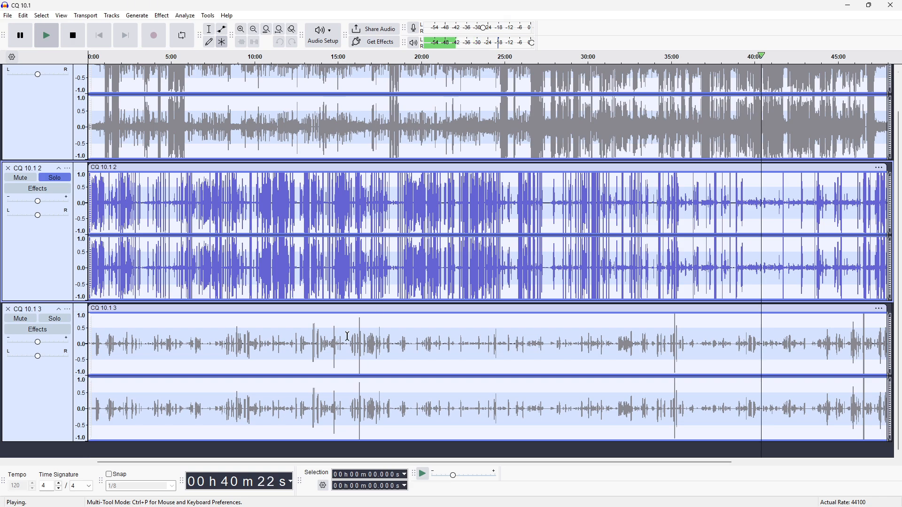
{"action": "left_click", "coordinate": [53, 179]}
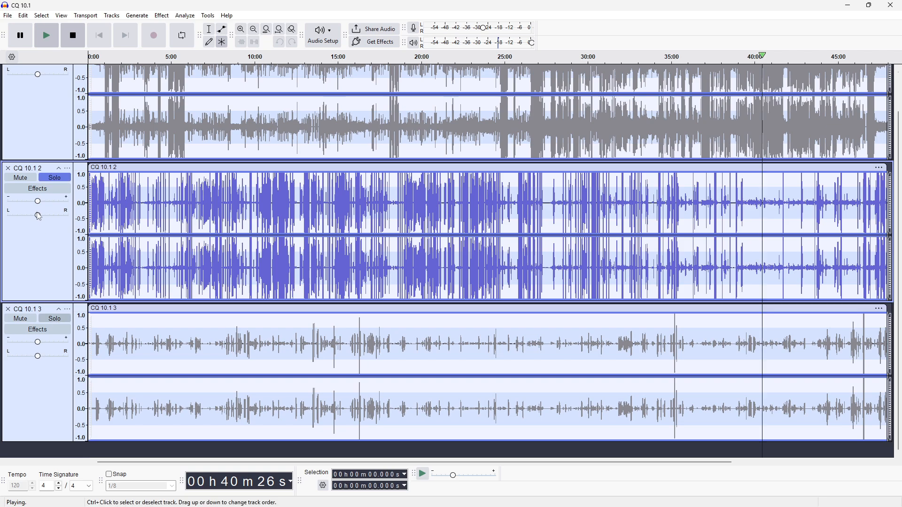
{"action": "left_click", "coordinate": [49, 178]}
{"action": "key", "text": "space"}
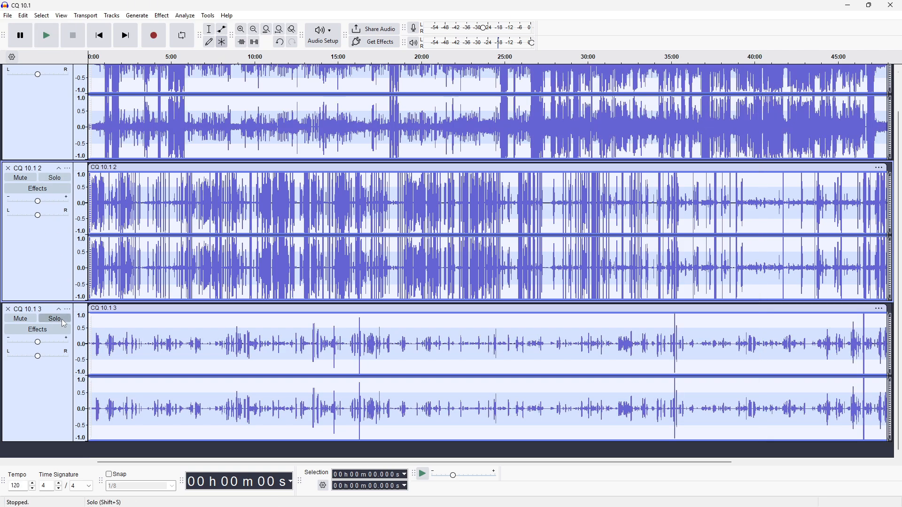
Step: Solo the CQ 10.1 3 track and listen to it from several points within its first ten minutes
{"action": "left_click", "coordinate": [61, 320]}
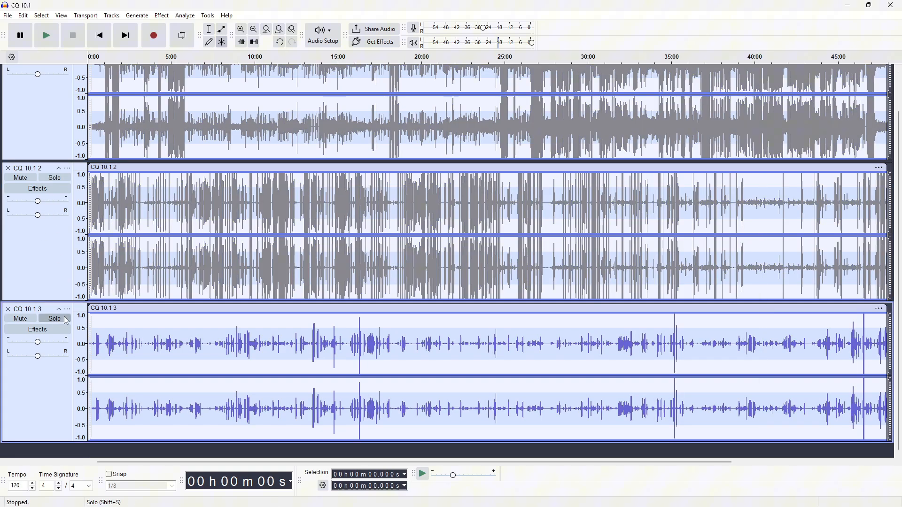
{"action": "left_click", "coordinate": [97, 60]}
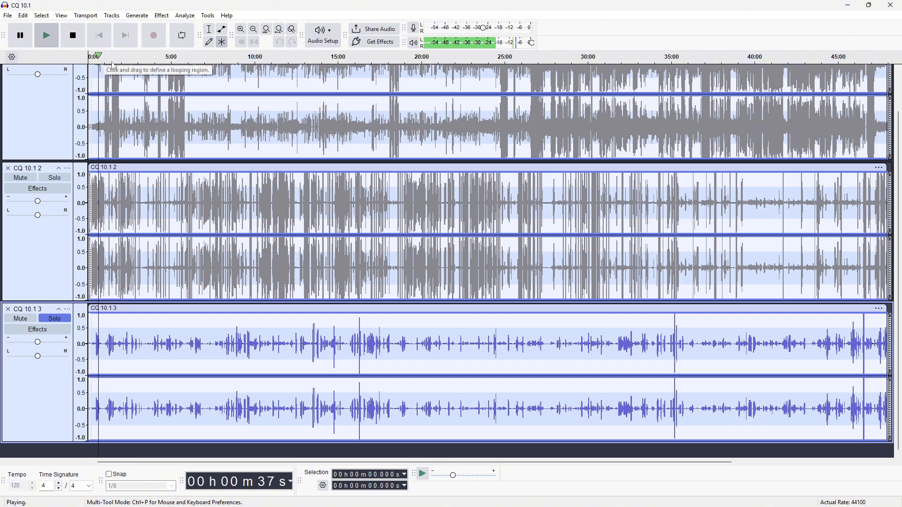
{"action": "left_click", "coordinate": [108, 60]}
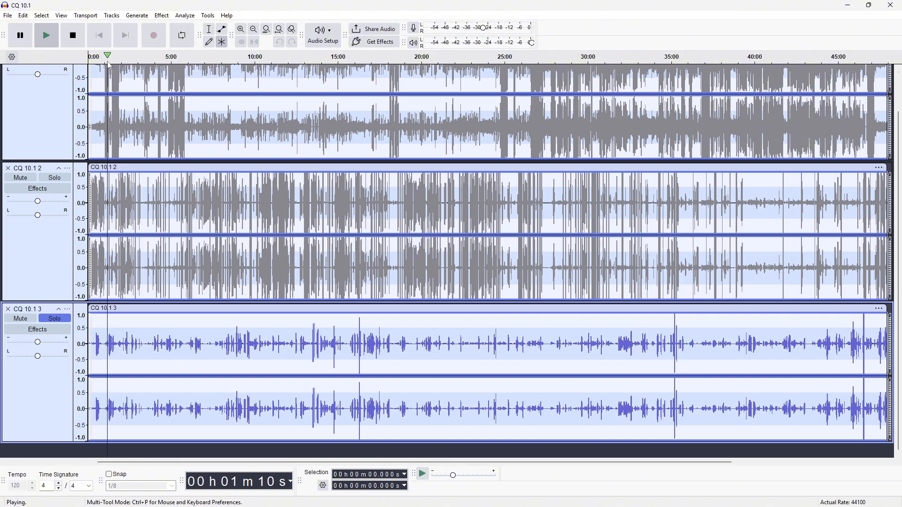
{"action": "left_click", "coordinate": [237, 64]}
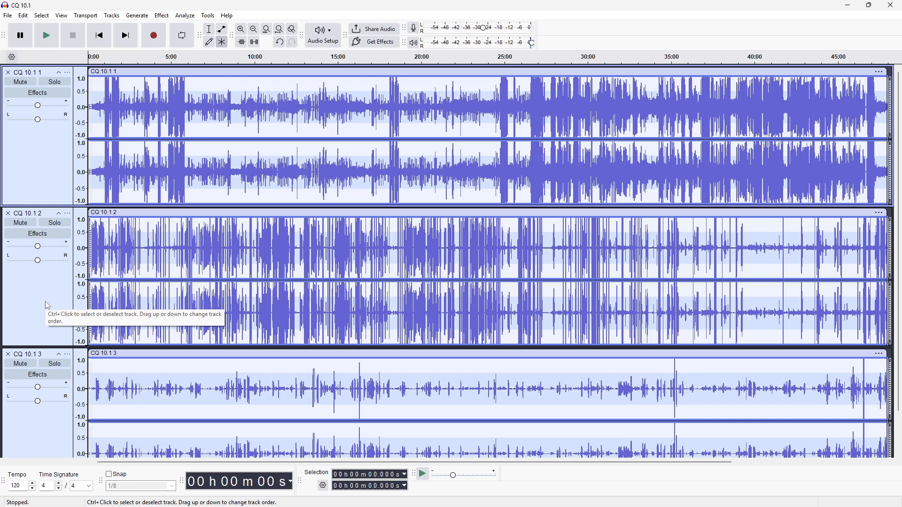
Step: Apply a Noise Gate to the CQ 10.1 2 and CQ 10.1 3 tracks using the Mic button sounds preset, threshold -35 dB, level reduction -40 dB
{"action": "left_click", "coordinate": [45, 300]}
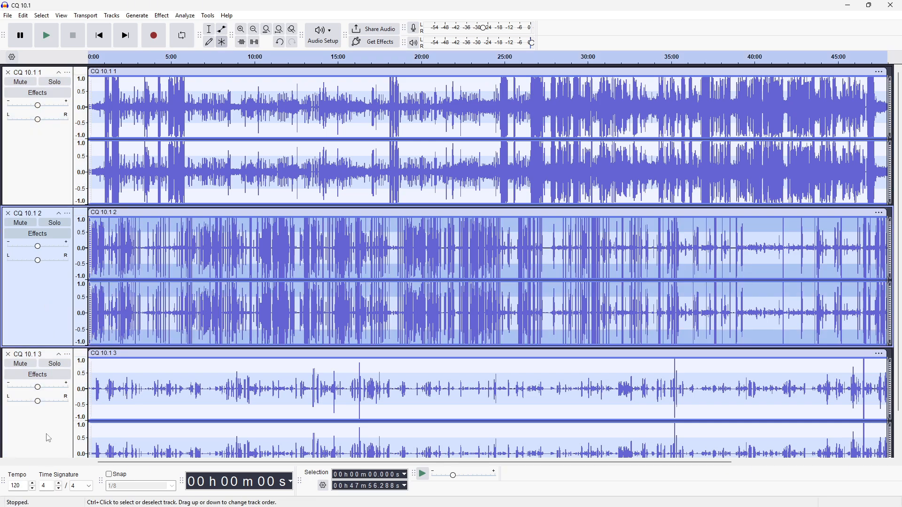
{"action": "scroll", "coordinate": [45, 430], "scroll_direction": "down", "scroll_amount": 1}
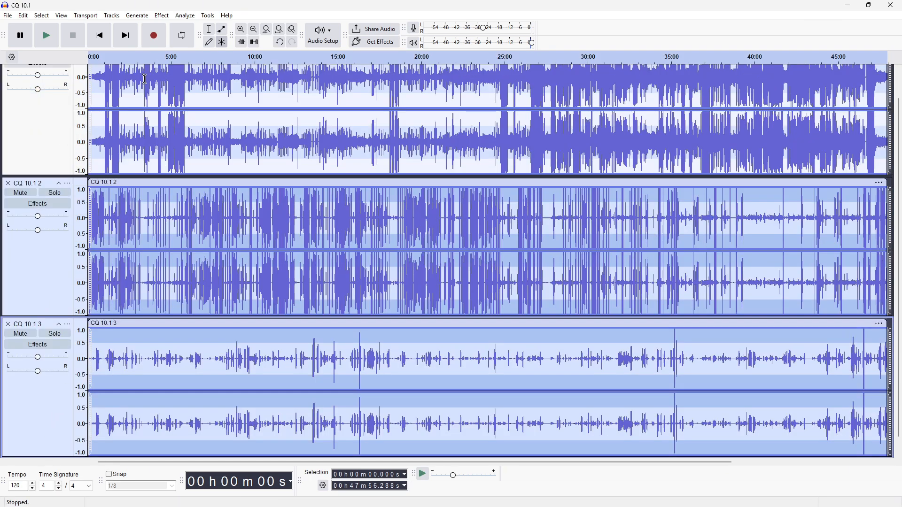
{"action": "left_click", "coordinate": [170, 17]}
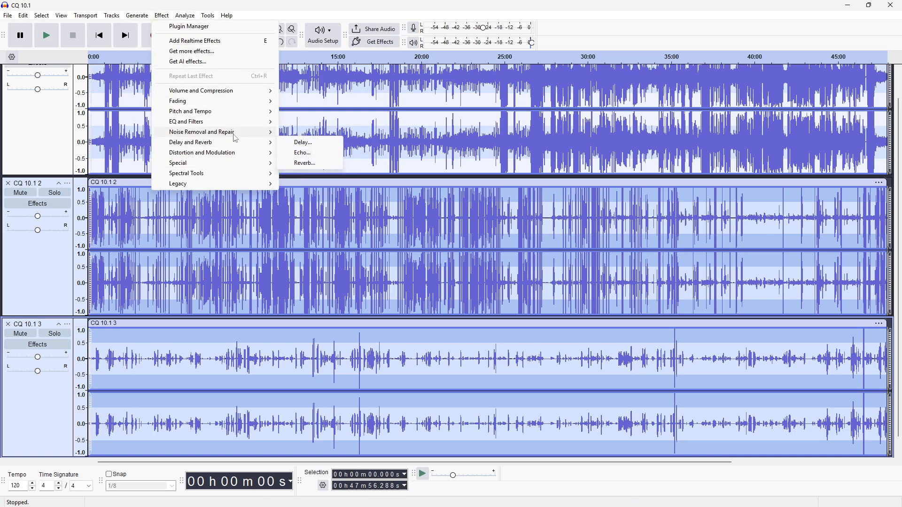
{"action": "mouse_move", "coordinate": [236, 137]}
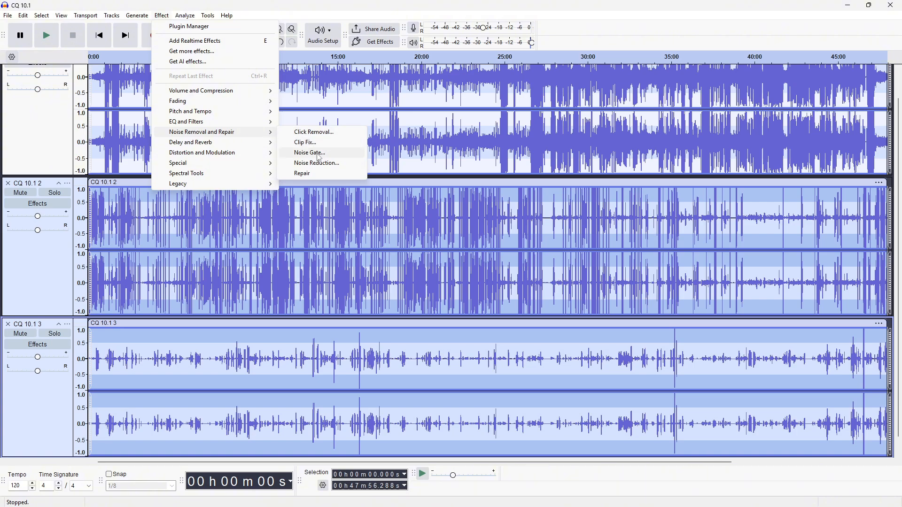
{"action": "left_click", "coordinate": [319, 153]}
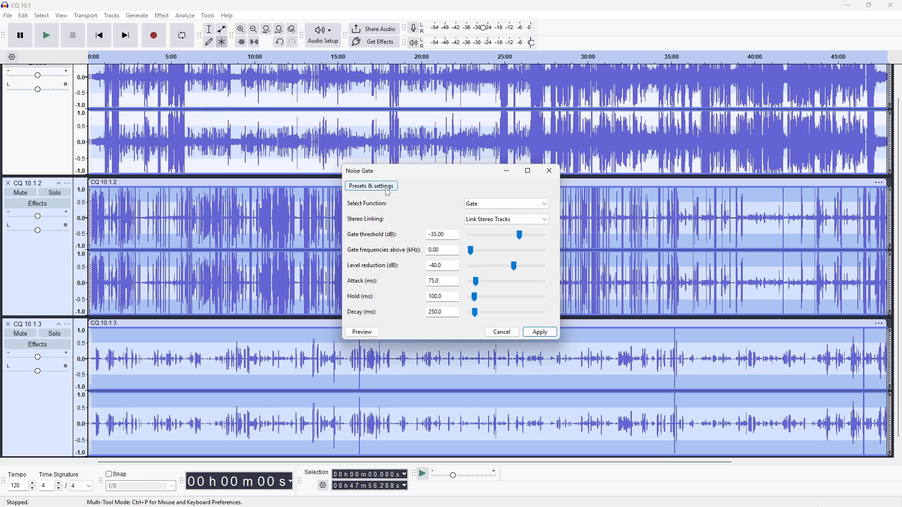
{"action": "left_click", "coordinate": [371, 186]}
{"action": "mouse_move", "coordinate": [397, 202]}
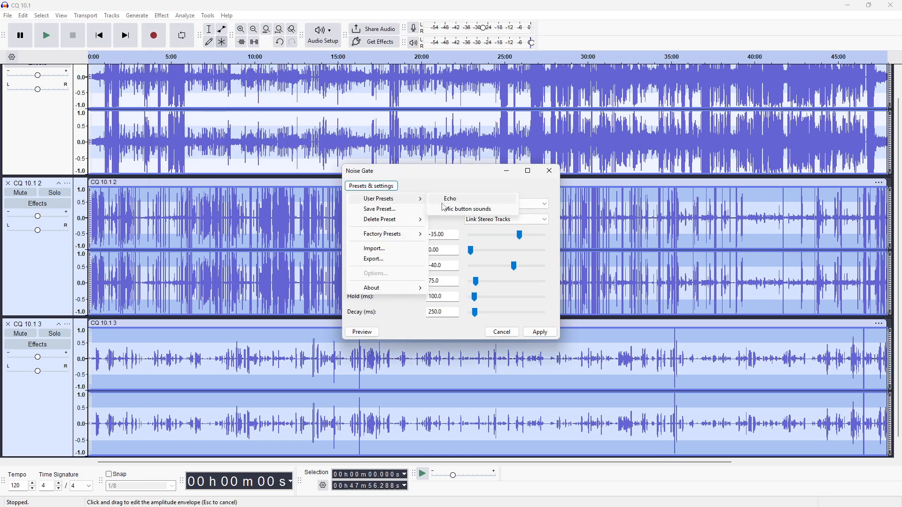
{"action": "left_click", "coordinate": [444, 205]}
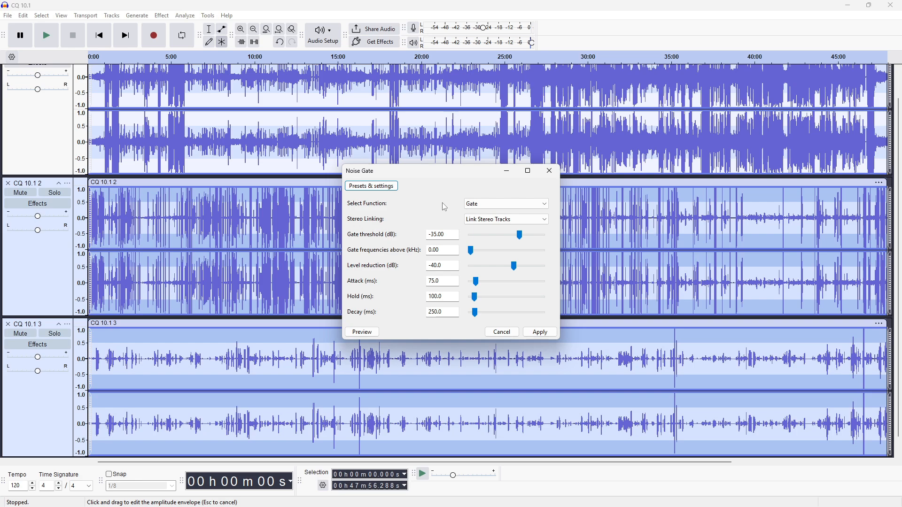
{"action": "left_click", "coordinate": [540, 332]}
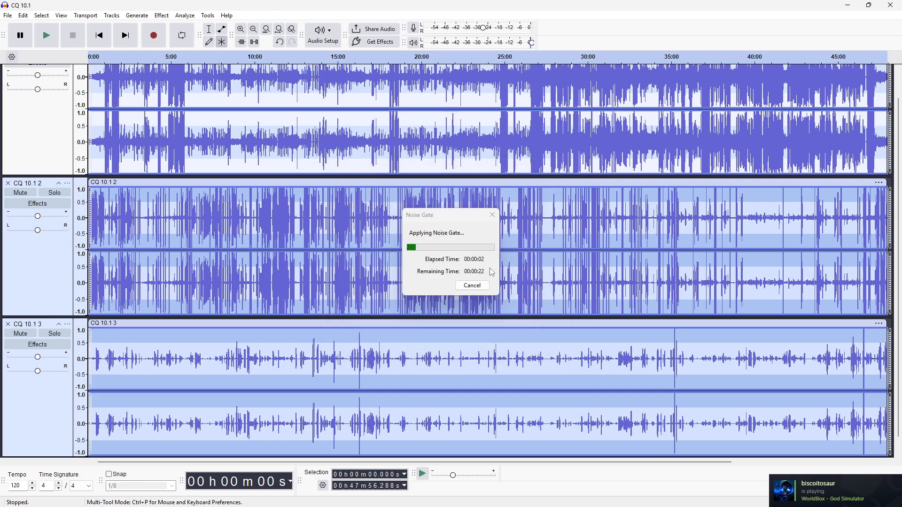
Step: Solo the gated CQ 10.1 3 track and listen to it from about 3 minutes and about 9 minutes
{"action": "left_click", "coordinate": [55, 334]}
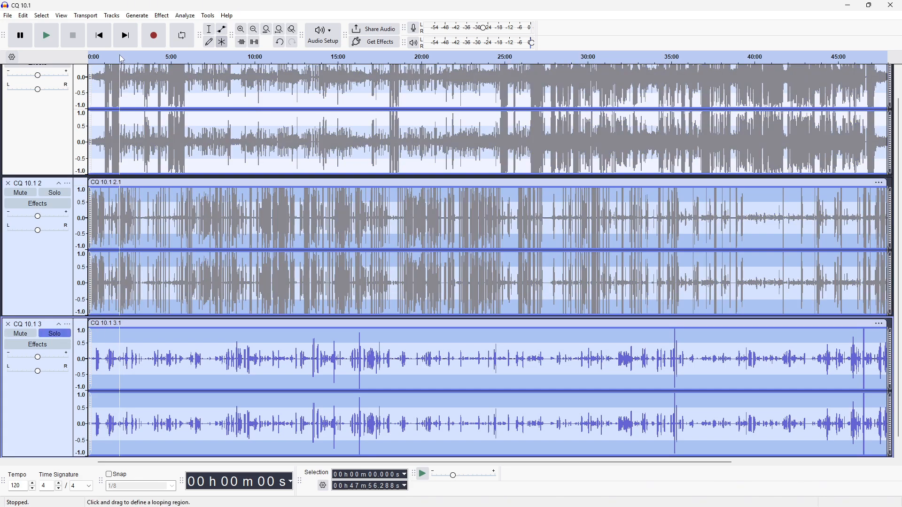
{"action": "left_click", "coordinate": [139, 57]}
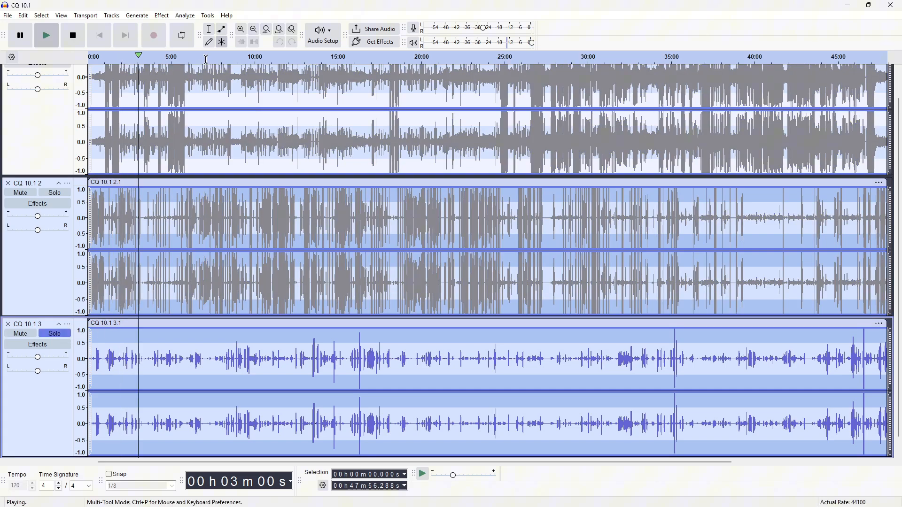
{"action": "left_click", "coordinate": [237, 57]}
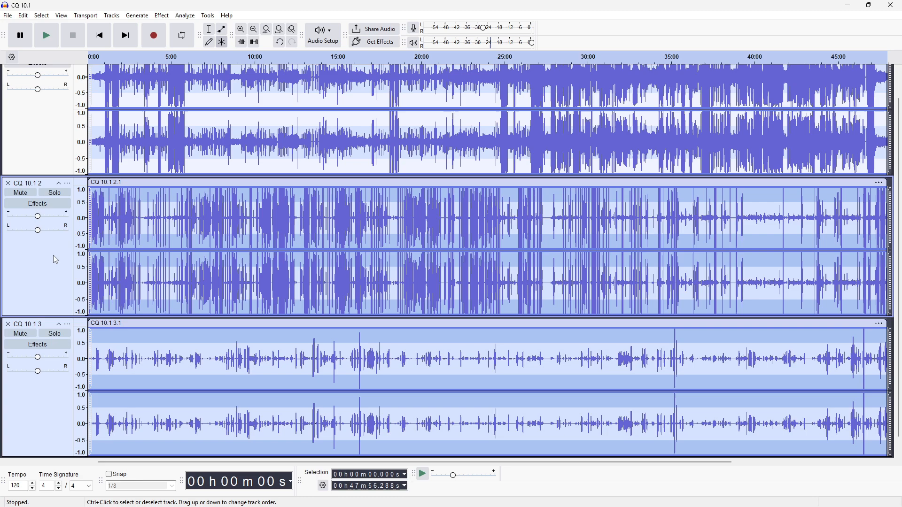
Step: Apply the Compressor to the CQ 10.1 1 track from a user preset with -20 dB threshold, 0 dB make-up gain and ratio 2
{"action": "scroll", "coordinate": [53, 255], "scroll_direction": "up", "scroll_amount": 2}
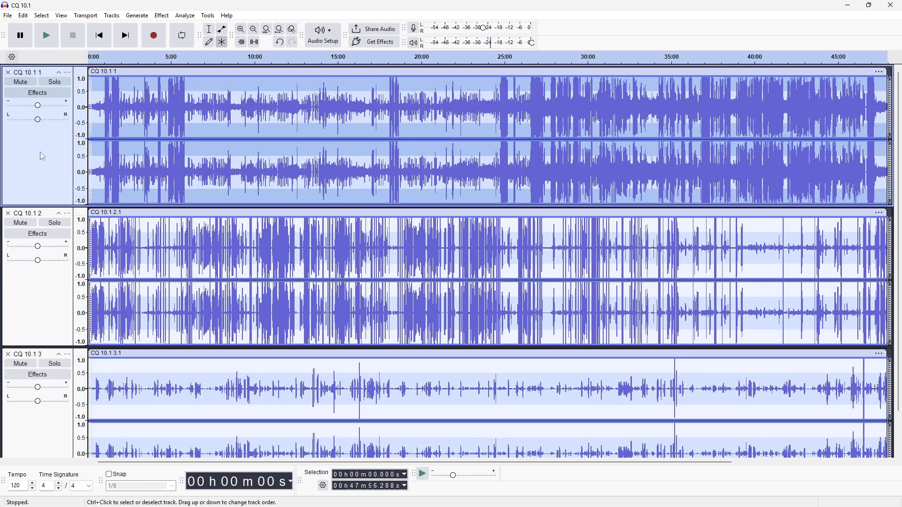
{"action": "left_click", "coordinate": [192, 16]}
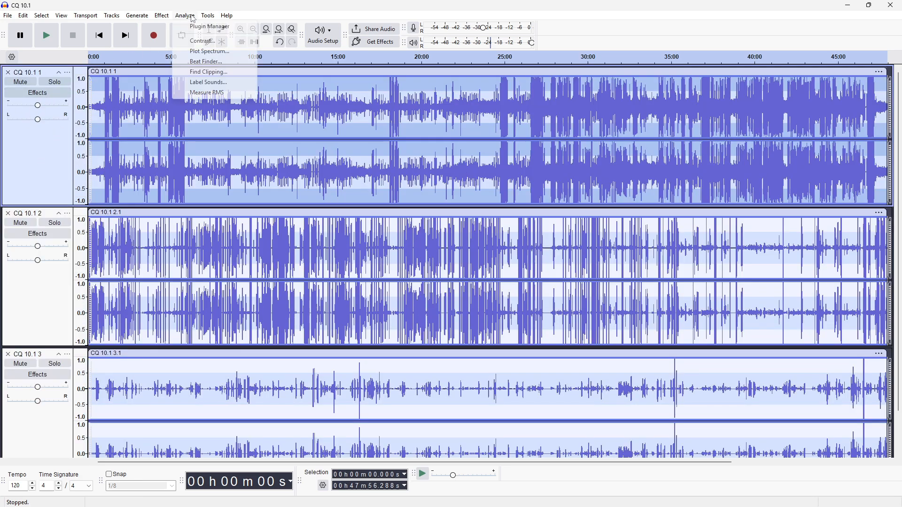
{"action": "mouse_move", "coordinate": [161, 15]}
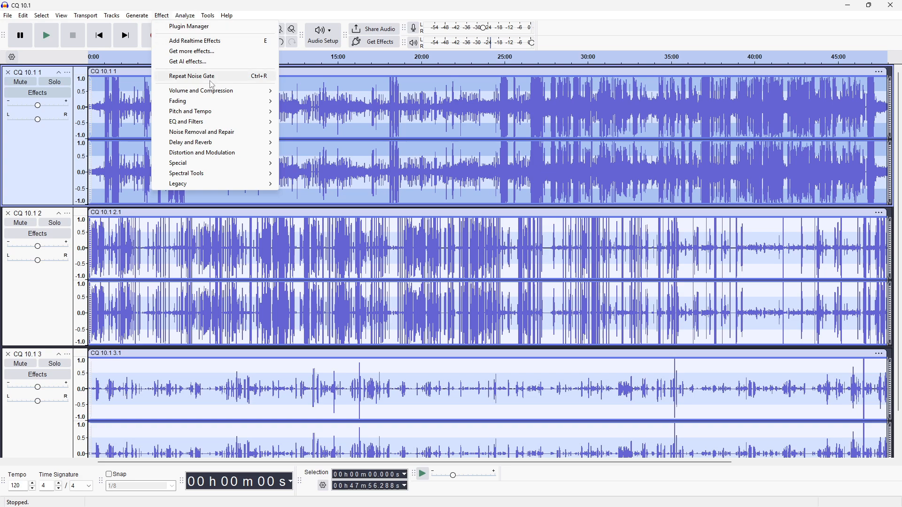
{"action": "mouse_move", "coordinate": [252, 96]}
{"action": "left_click", "coordinate": [316, 112]}
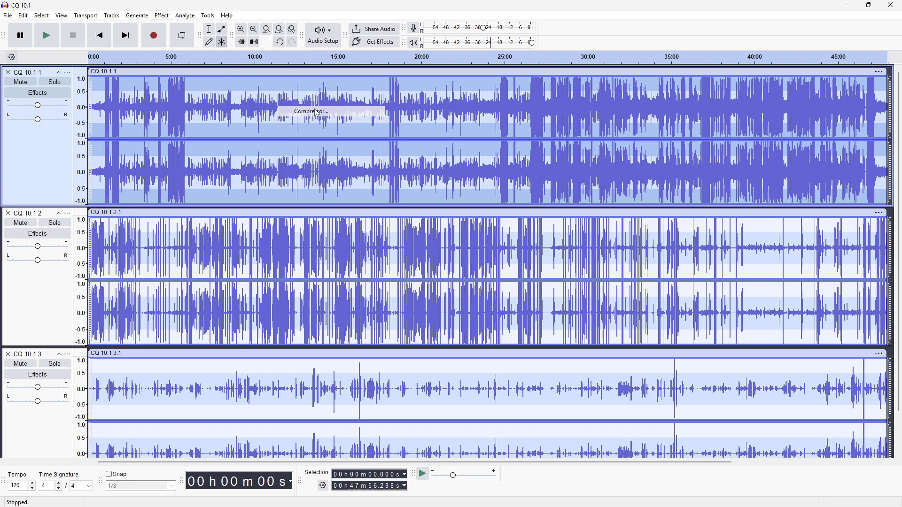
{"action": "left_click", "coordinate": [354, 192]}
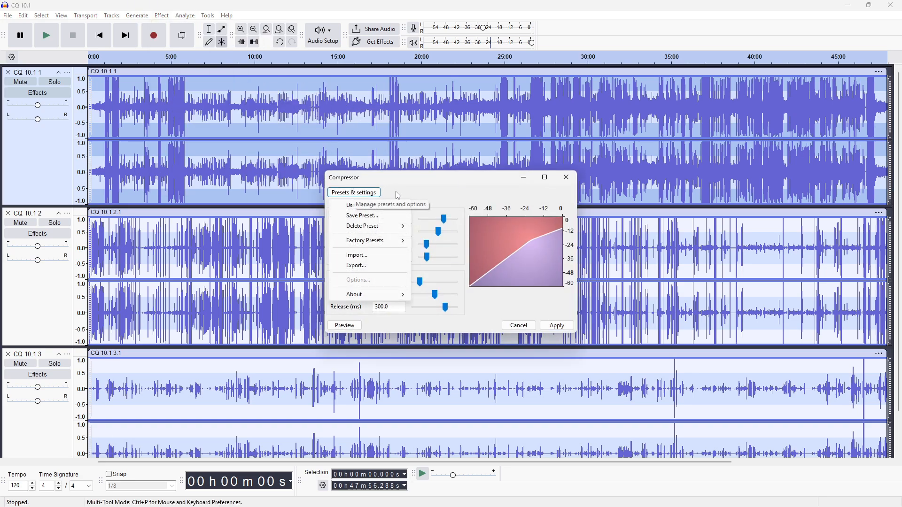
{"action": "left_click", "coordinate": [426, 206]}
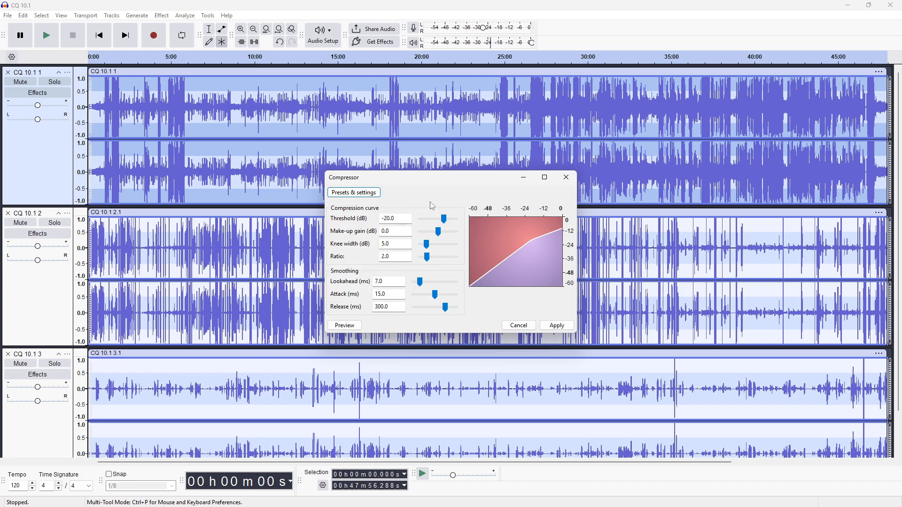
{"action": "key", "text": "Return"}
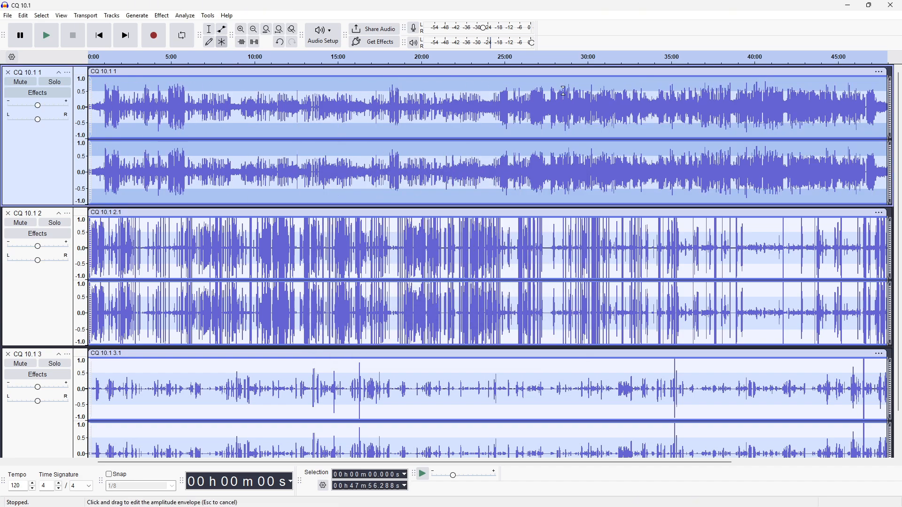
Step: Select the CQ 10.1 2 and CQ 10.1 3 tracks and apply the Compressor to both
{"action": "left_click", "coordinate": [55, 285]}
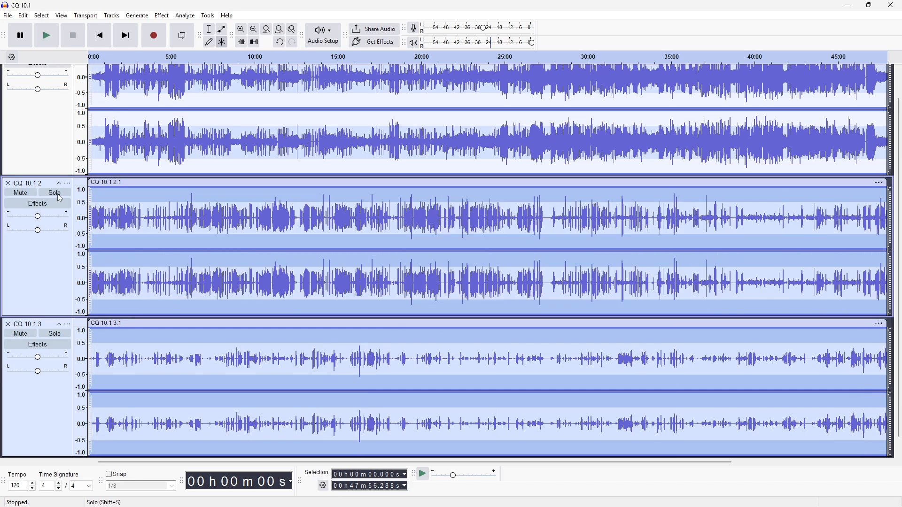
Step: Select all three tracks and apply Loudness Normalization to them based on perceived loudness
{"action": "scroll", "coordinate": [52, 121], "scroll_direction": "up", "scroll_amount": 1}
{"action": "left_click", "coordinate": [20, 82]}
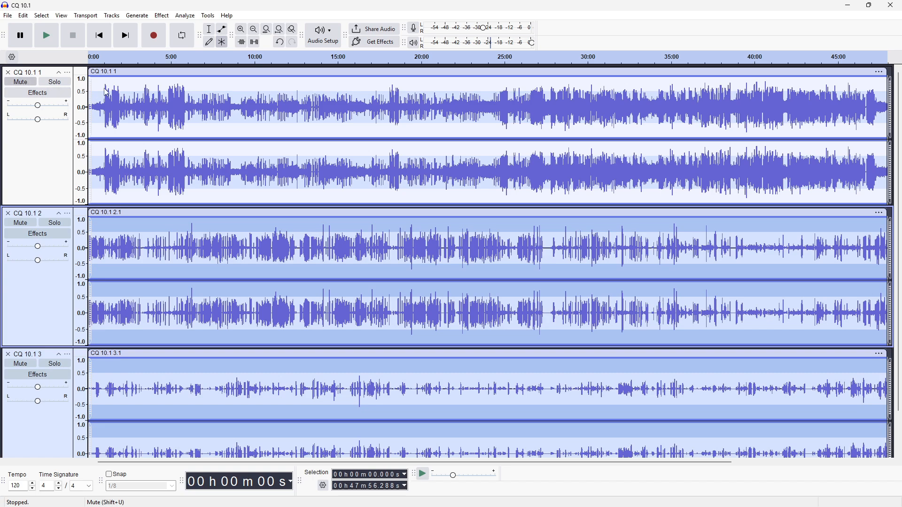
{"action": "key", "text": "space"}
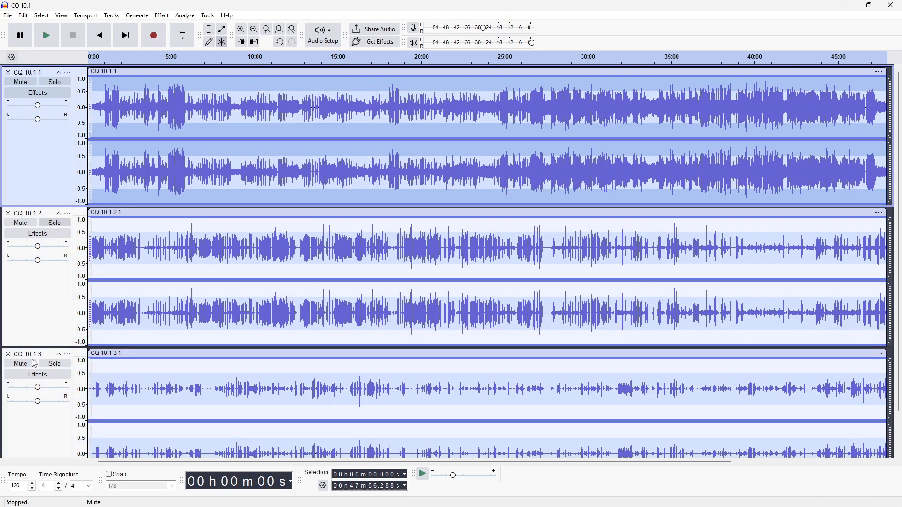
{"action": "scroll", "coordinate": [30, 439], "scroll_direction": "down", "scroll_amount": 1}
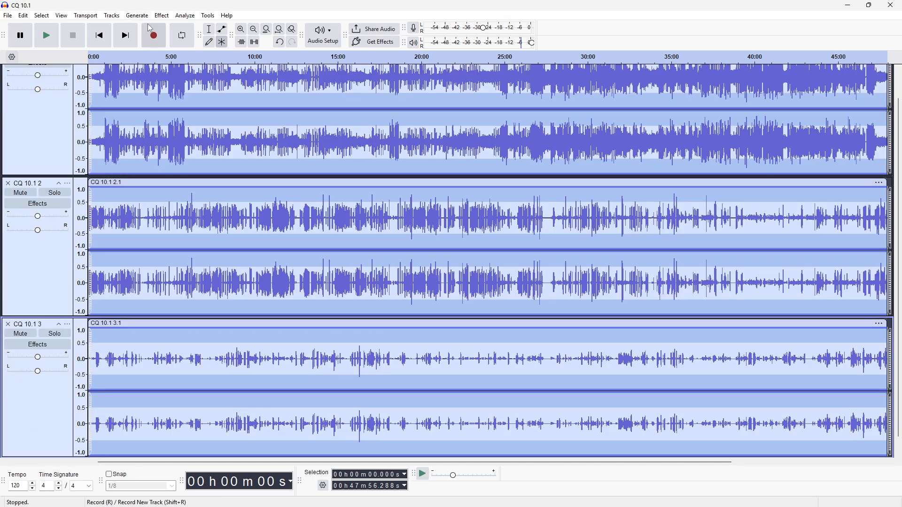
{"action": "left_click", "coordinate": [161, 15]}
{"action": "mouse_move", "coordinate": [221, 91]}
{"action": "left_click", "coordinate": [347, 134]}
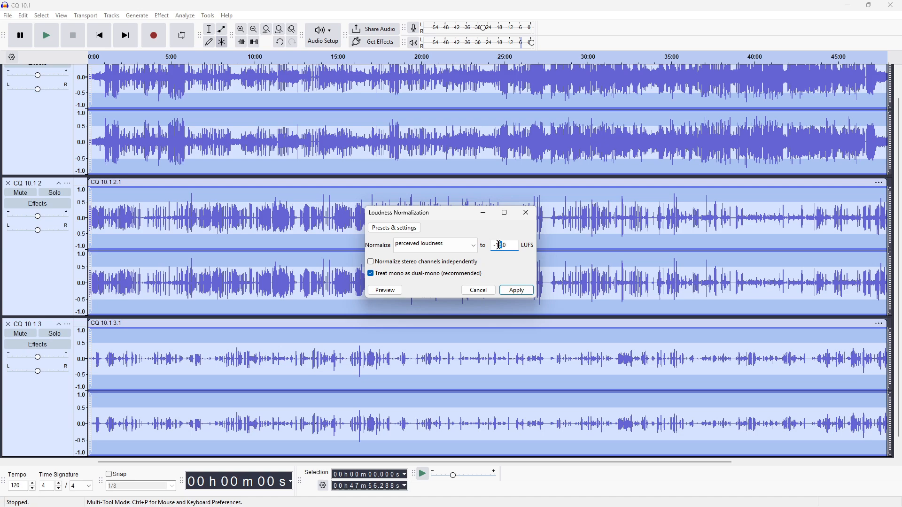
{"action": "left_click", "coordinate": [517, 291]}
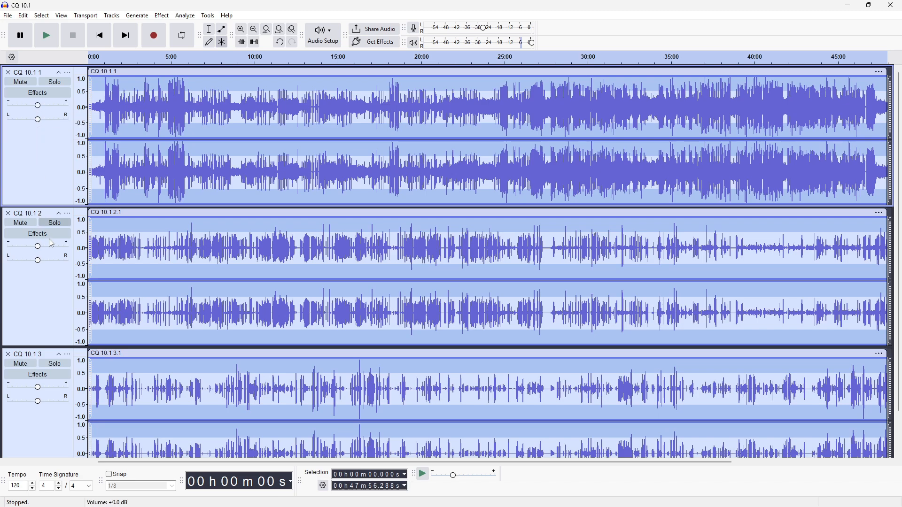
Step: Name the tracks CQ 10.1 game, mic and mic 2, with volumes of -8 dB for game and +5 dB for mic
{"action": "mouse_move", "coordinate": [40, 251]}
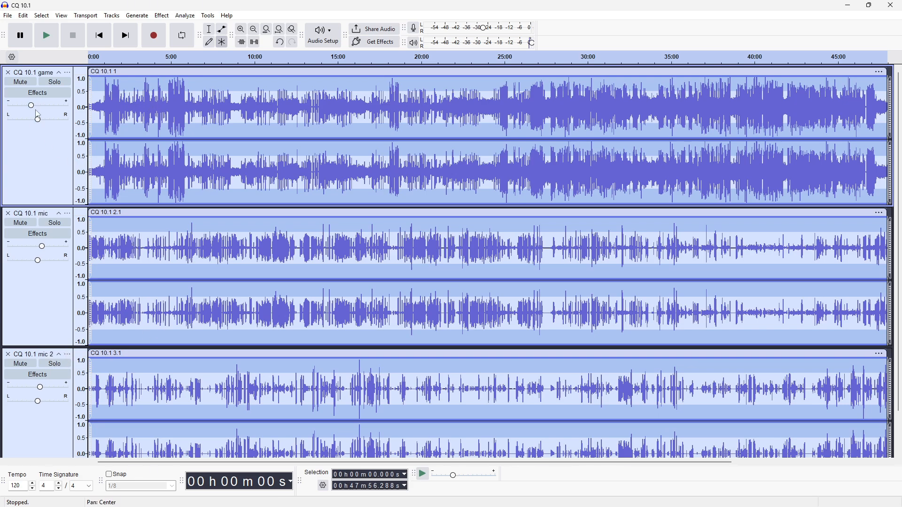
{"action": "mouse_move", "coordinate": [34, 111]}
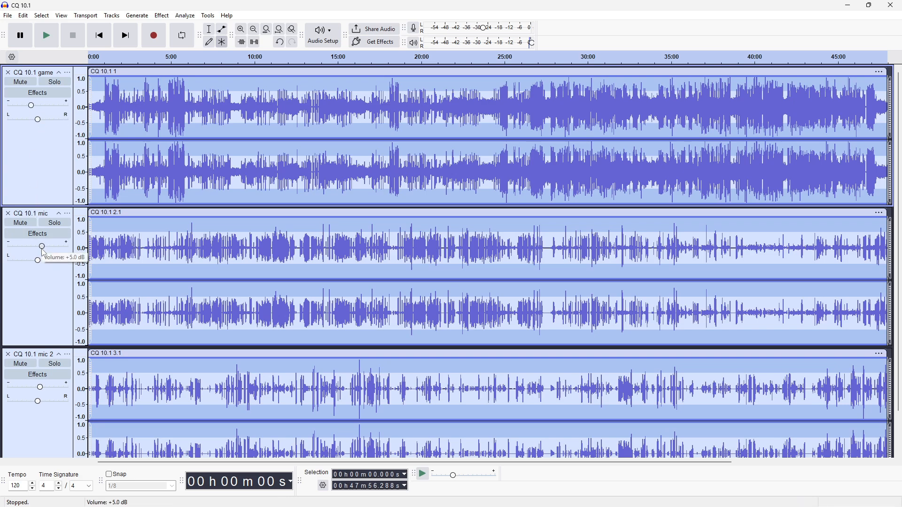
{"action": "mouse_move", "coordinate": [44, 392]}
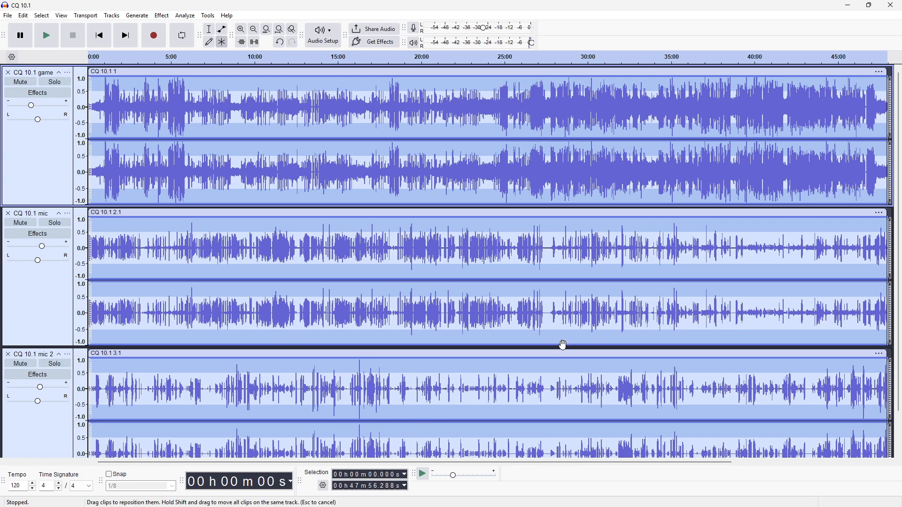
Step: Export each track to E:\Youtube\Recorded as a separate Microsoft WAV file, with numbering before the track name
{"action": "left_click", "coordinate": [8, 17]}
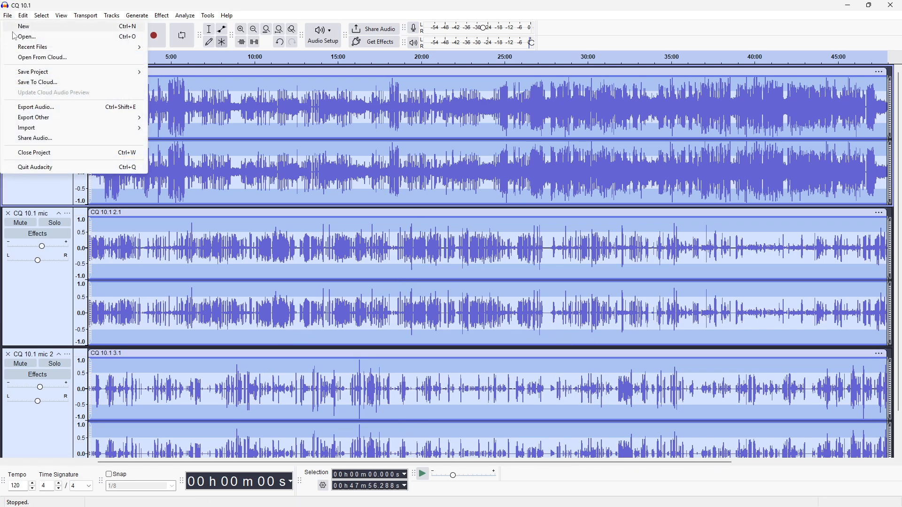
{"action": "left_click", "coordinate": [48, 108]}
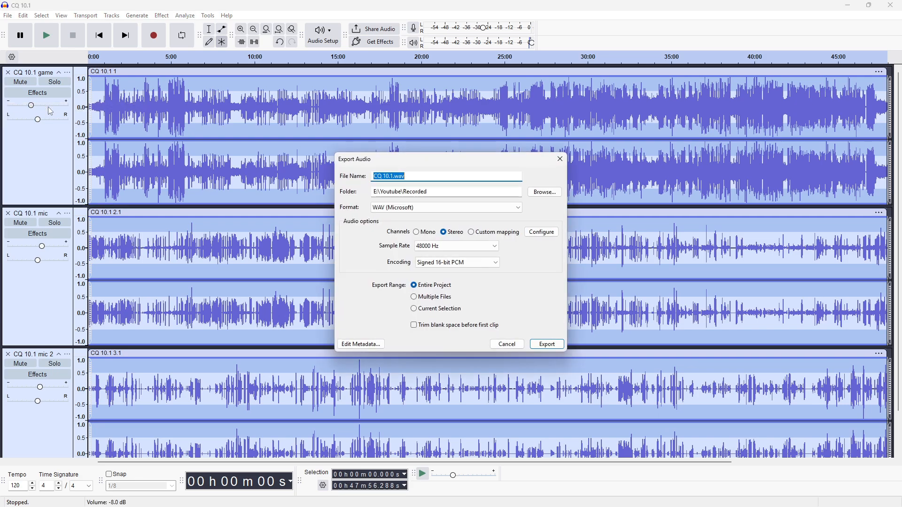
{"action": "left_click", "coordinate": [433, 298]}
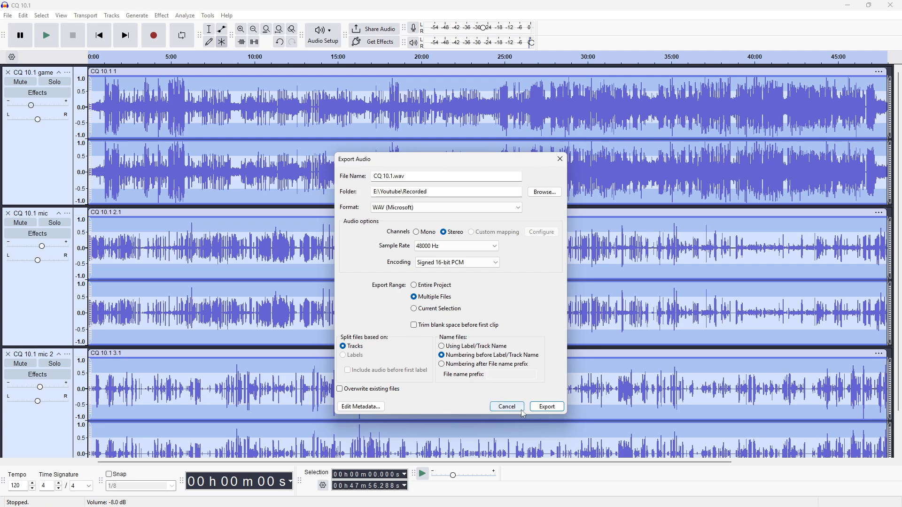
{"action": "left_click", "coordinate": [547, 410]}
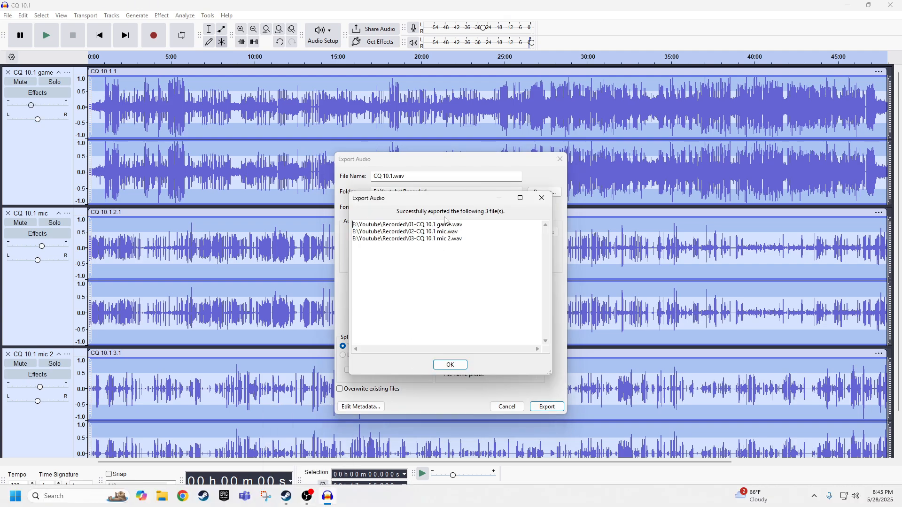
{"action": "key", "text": "Return"}
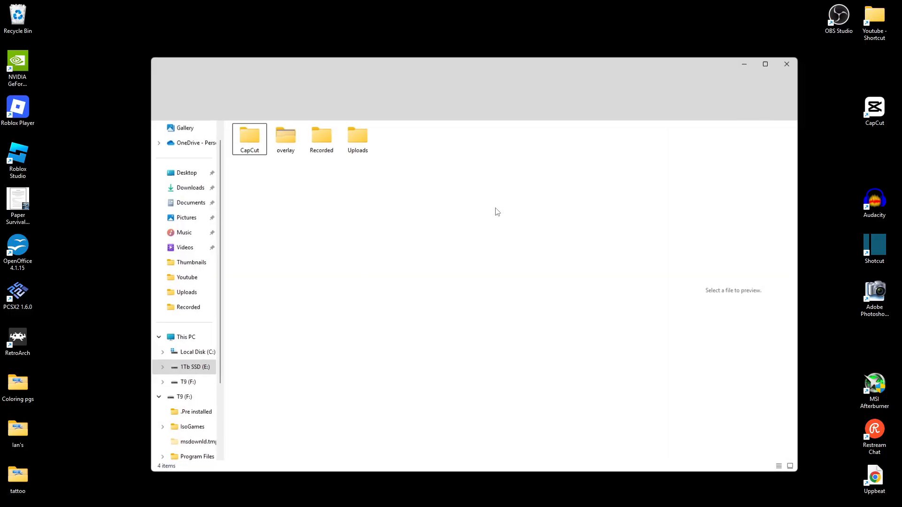
Step: Look through the Recorded folder inside Youtube with the OBS window out of the way, and close it
{"action": "double_click", "coordinate": [321, 136]}
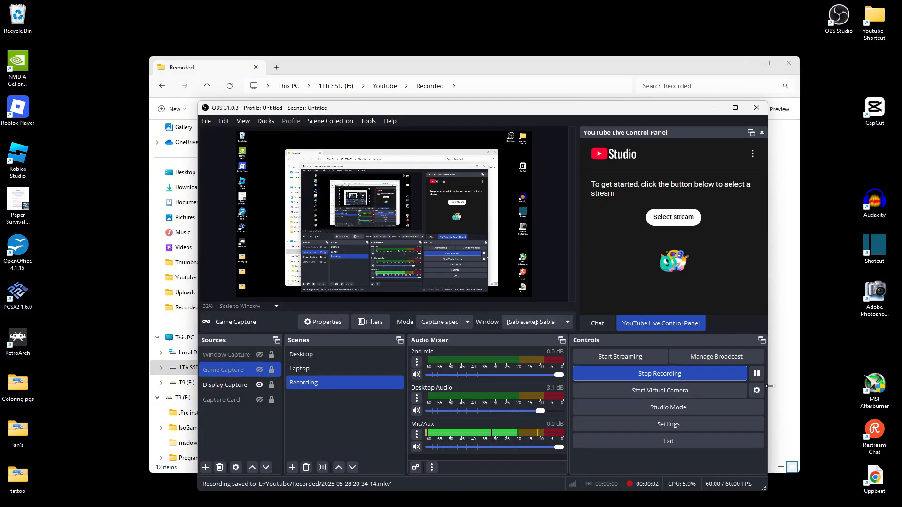
{"action": "left_click", "coordinate": [714, 111]}
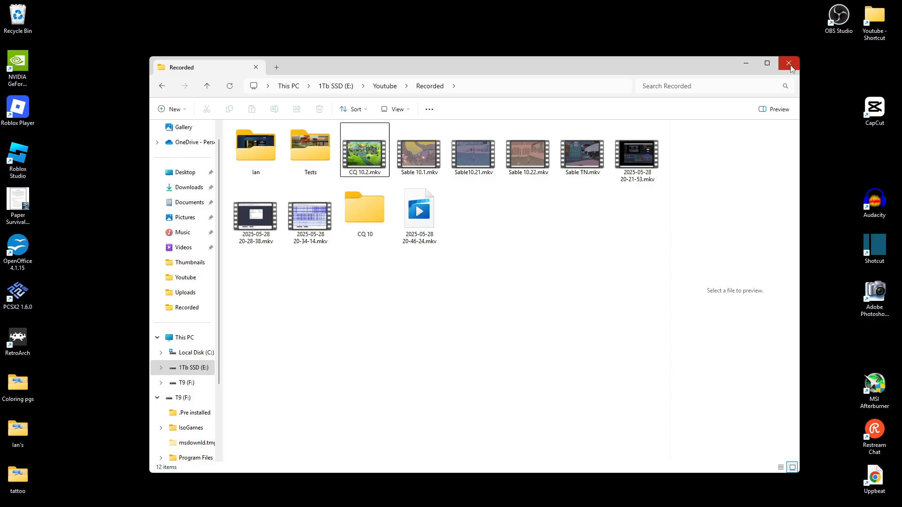
{"action": "left_click", "coordinate": [790, 65]}
Step: Launch Shotcut, add CQ 10.1.mkv to the playlist and place it on video track V1 of the timeline
{"action": "double_click", "coordinate": [884, 247]}
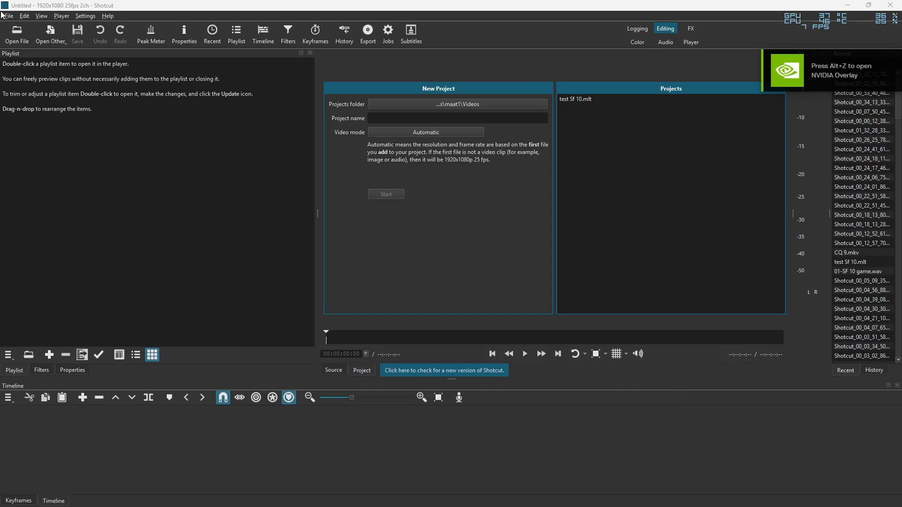
{"action": "left_click", "coordinate": [162, 496]}
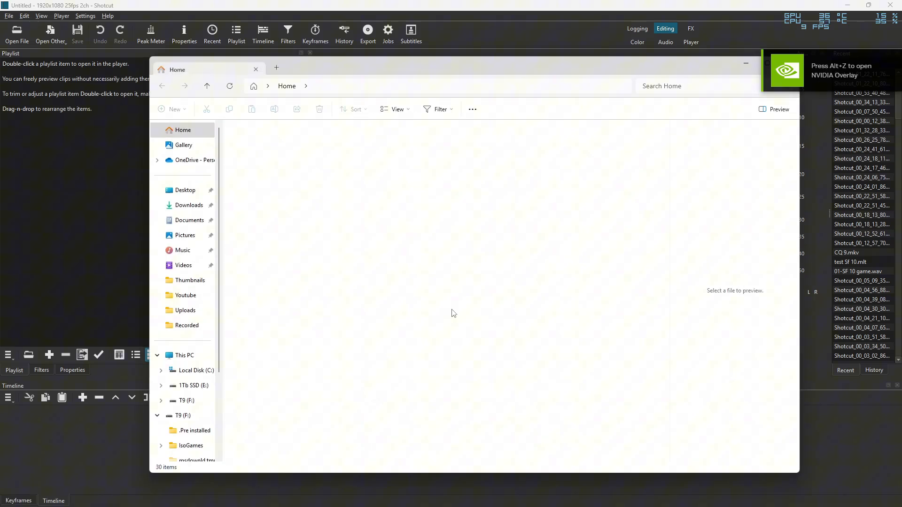
{"action": "left_click_drag", "start_coordinate": [268, 181], "coordinate": [244, 167]}
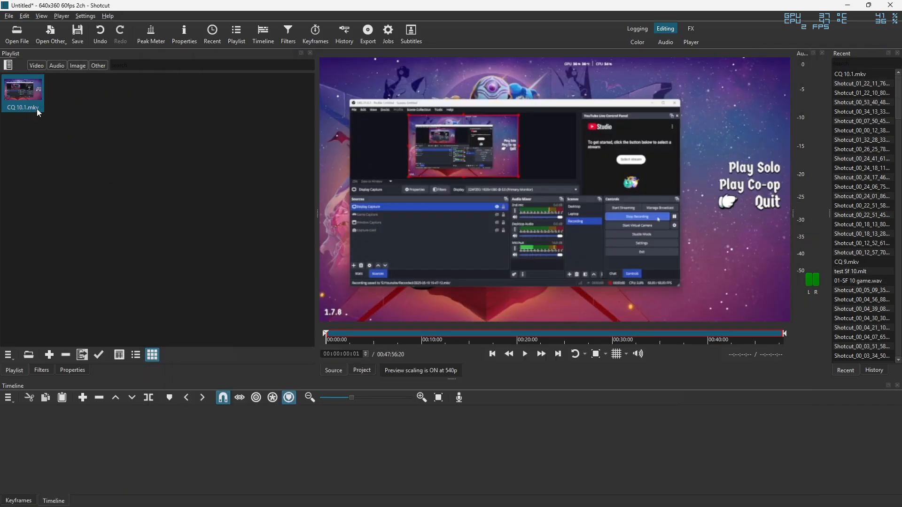
{"action": "left_click_drag", "start_coordinate": [62, 430], "coordinate": [63, 431]}
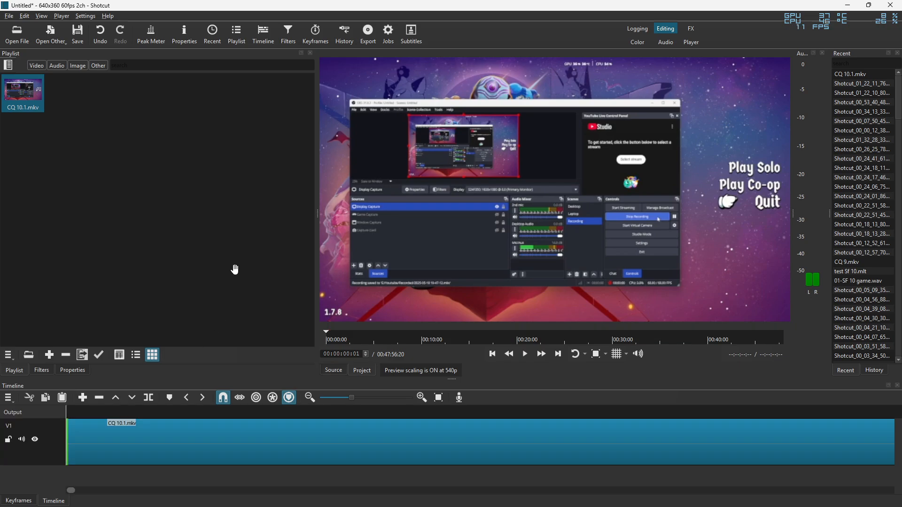
Step: Scrub through the CQ 10.1.mkv clip to the boss scene at about 25:53 to look for a thumbnail frame
{"action": "left_click", "coordinate": [74, 414]}
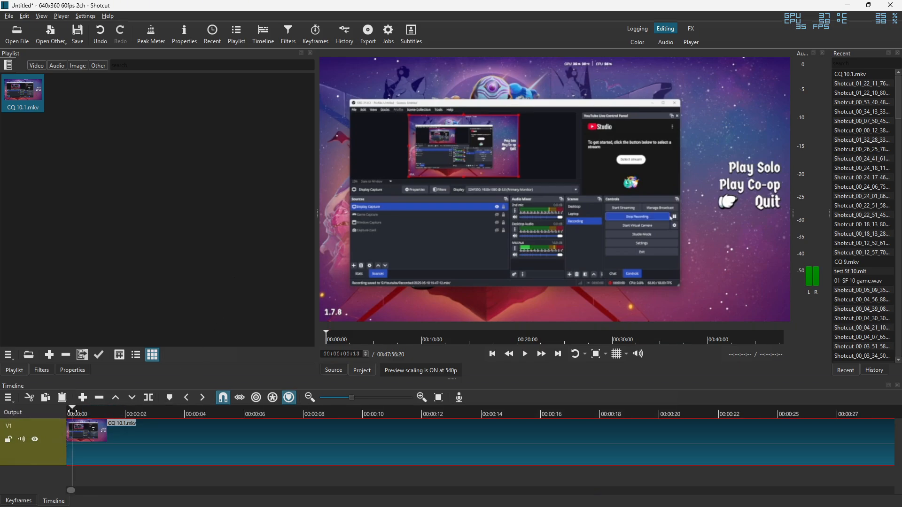
{"action": "left_click_drag", "start_coordinate": [73, 411], "coordinate": [883, 461]}
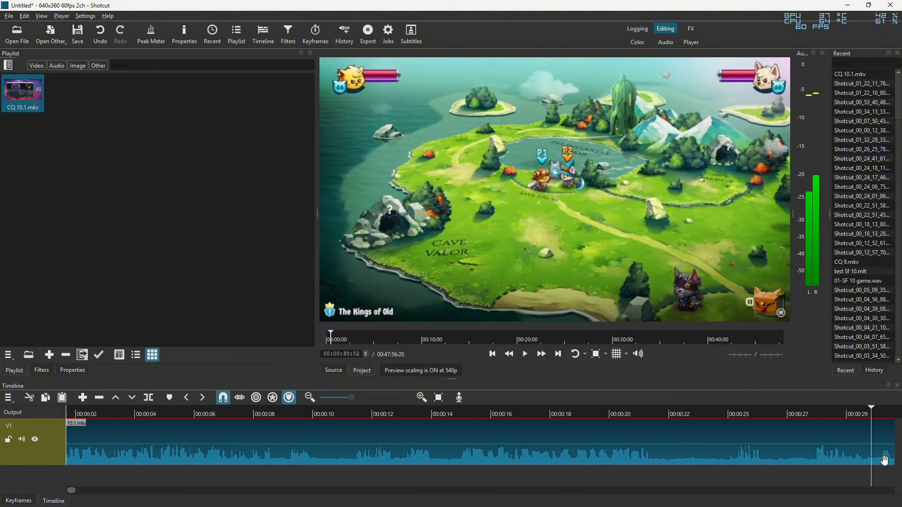
{"action": "left_click", "coordinate": [736, 491]}
{"action": "left_click", "coordinate": [693, 414]}
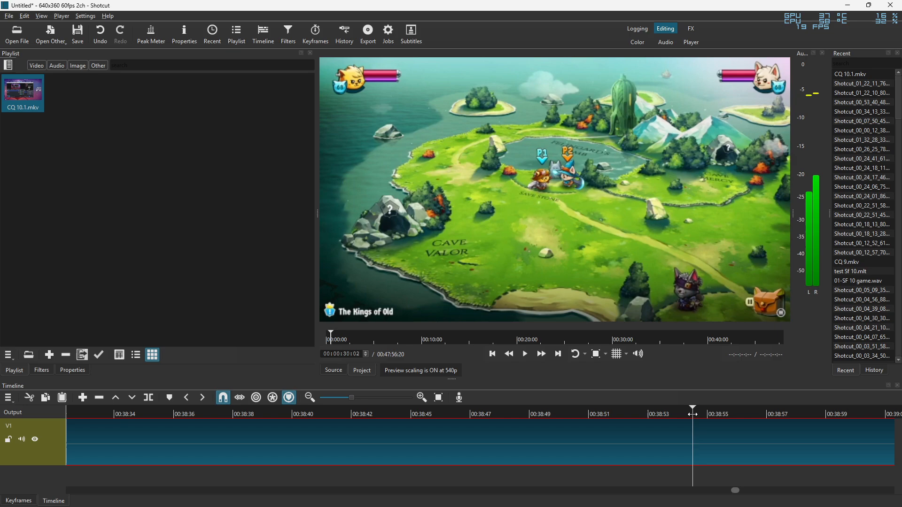
{"action": "left_click", "coordinate": [510, 490]}
{"action": "left_click_drag", "start_coordinate": [514, 414], "coordinate": [795, 437]}
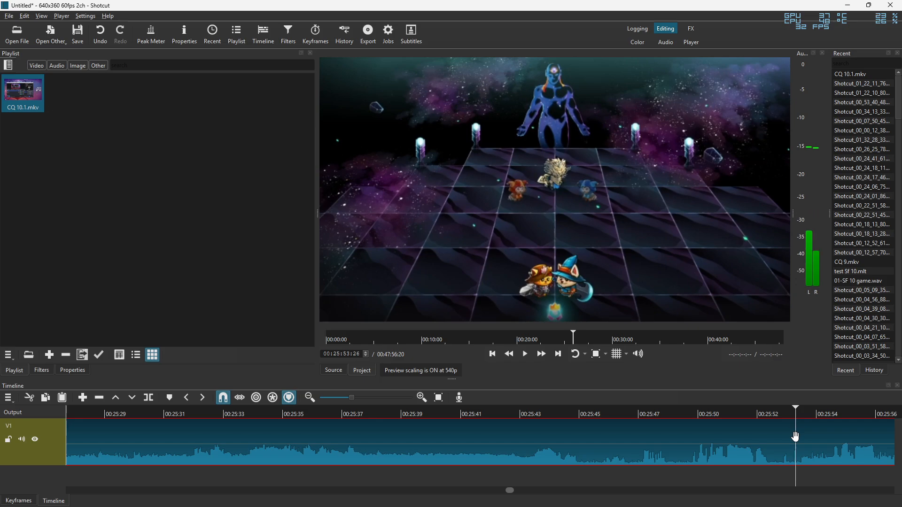
Step: Advance to the Lioner dialogue at 00:25:54:26 and export that frame as an image
{"action": "key", "text": "Right"}
{"action": "key", "text": "Right"}
{"action": "key", "text": "Right"}
{"action": "key", "text": "Right"}
{"action": "key", "text": "Right"}
{"action": "key", "text": "Right"}
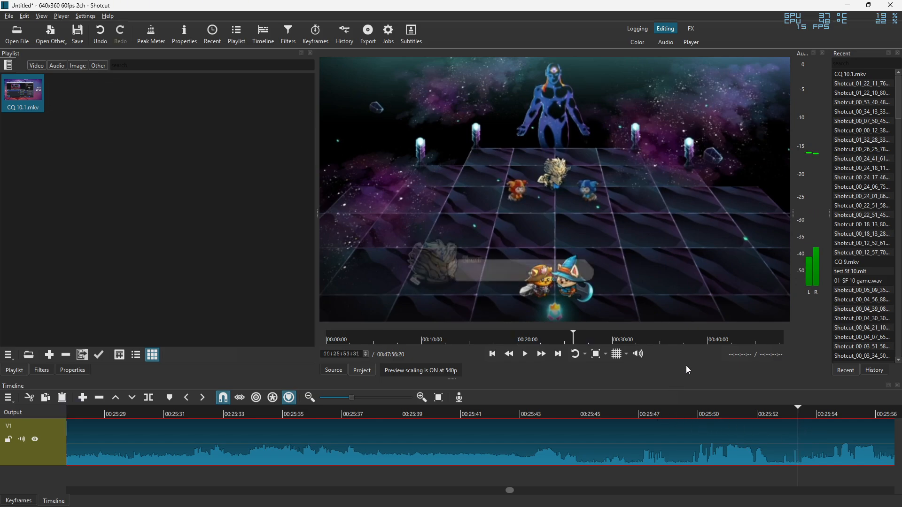
{"action": "left_click", "coordinate": [9, 16]}
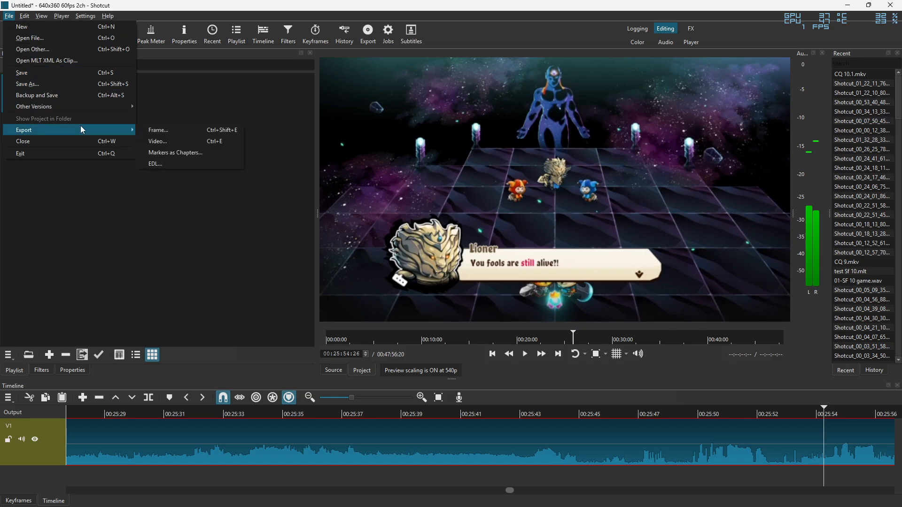
{"action": "left_click", "coordinate": [190, 130]}
{"action": "key", "text": "Return"}
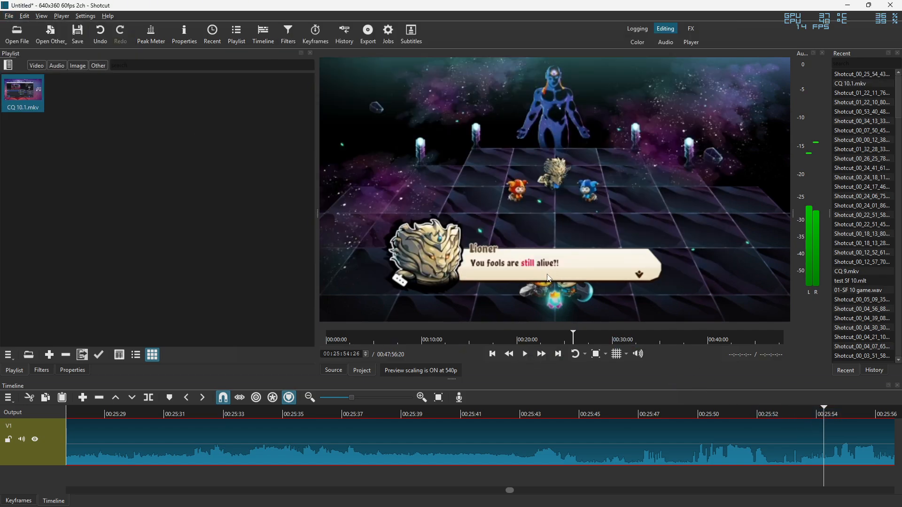
Step: Step back to 00:25:53:19, before the dialogue box appears, and export that frame as an image
{"action": "key", "text": "Left"}
{"action": "key", "text": "Left"}
{"action": "key", "text": "Left"}
{"action": "key", "text": "Left"}
{"action": "key", "text": "Left"}
{"action": "key", "text": "Left"}
{"action": "key", "text": "Left"}
{"action": "key", "text": "Left"}
{"action": "key", "text": "Left"}
{"action": "key", "text": "Left"}
{"action": "key", "text": "Left"}
{"action": "key", "text": "Left"}
{"action": "key", "text": "Left"}
{"action": "key", "text": "Left"}
{"action": "key", "text": "Left"}
{"action": "key", "text": "Left"}
{"action": "key", "text": "Left"}
{"action": "key", "text": "Left"}
{"action": "key", "text": "Left"}
{"action": "key", "text": "Left"}
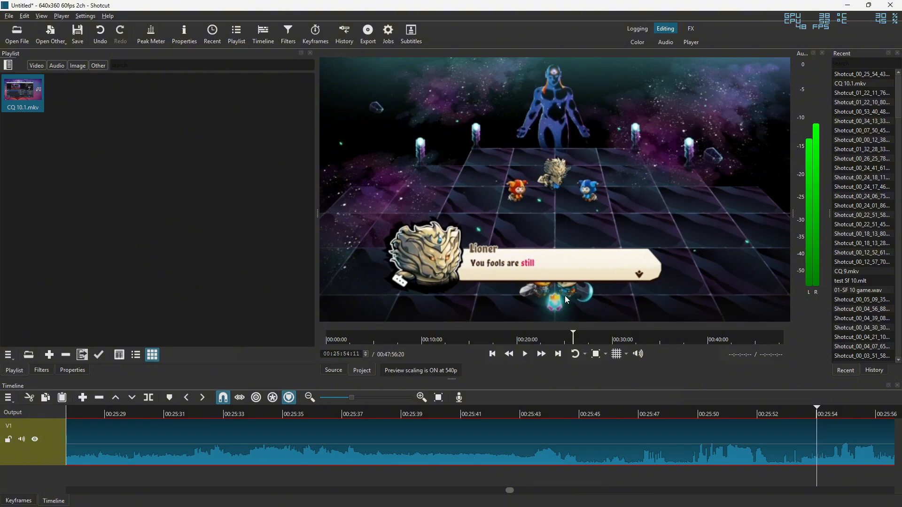
{"action": "key", "text": "Left"}
{"action": "key", "text": "Left"}
{"action": "key", "text": "Left"}
{"action": "key", "text": "Left"}
{"action": "key", "text": "Left"}
{"action": "key", "text": "Left"}
{"action": "key", "text": "Left"}
{"action": "key", "text": "Left"}
{"action": "key", "text": "Left"}
{"action": "key", "text": "Left"}
{"action": "key", "text": "Left"}
{"action": "key", "text": "Left"}
{"action": "key", "text": "Left"}
{"action": "key", "text": "Left"}
{"action": "key", "text": "Left"}
{"action": "key", "text": "Left"}
{"action": "key", "text": "Left"}
{"action": "key", "text": "Left"}
{"action": "key", "text": "Left"}
{"action": "key", "text": "Left"}
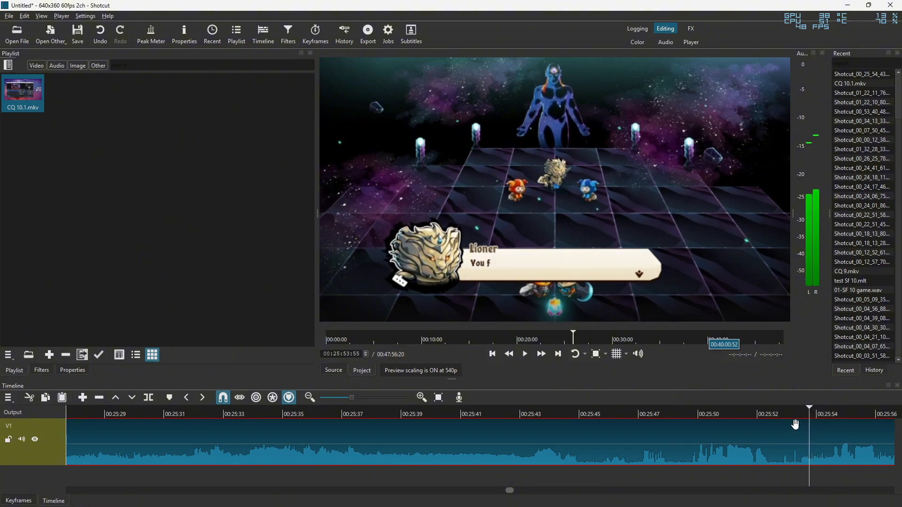
{"action": "left_click", "coordinate": [9, 16]}
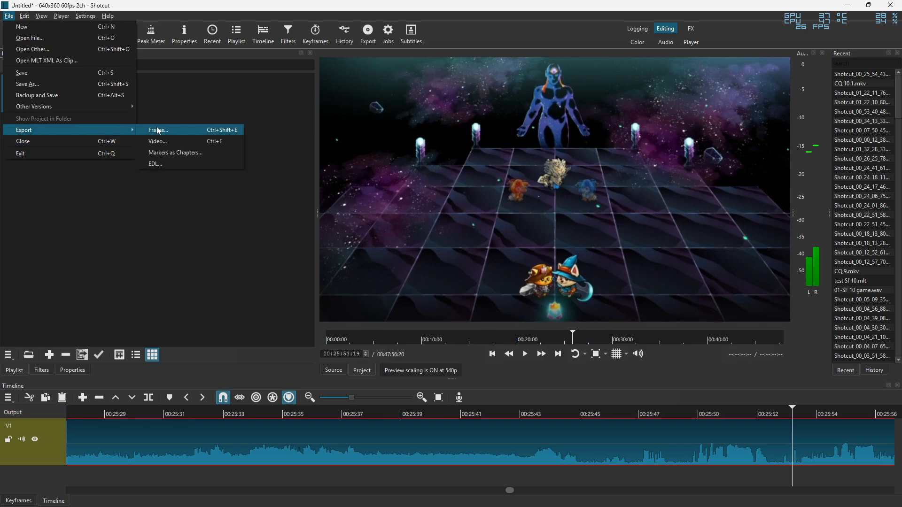
{"action": "left_click", "coordinate": [163, 134]}
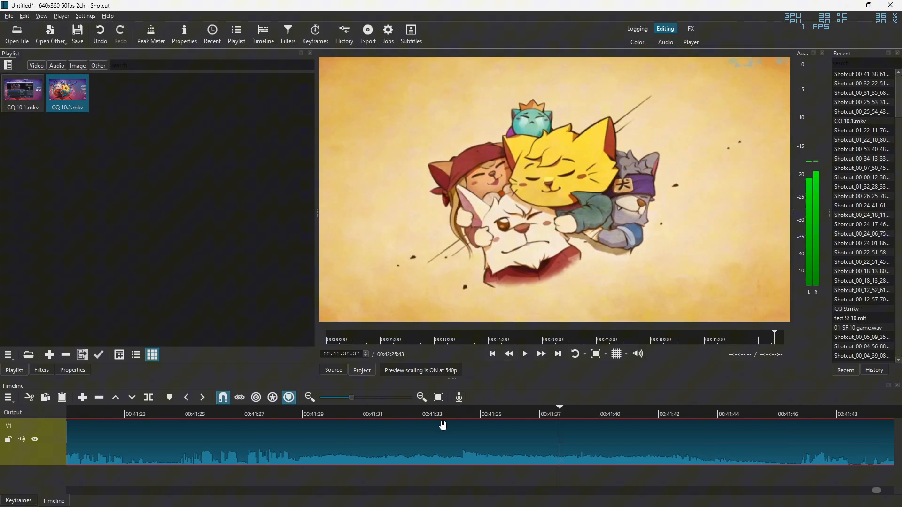
{"action": "left_click_drag", "start_coordinate": [401, 414], "coordinate": [145, 415]}
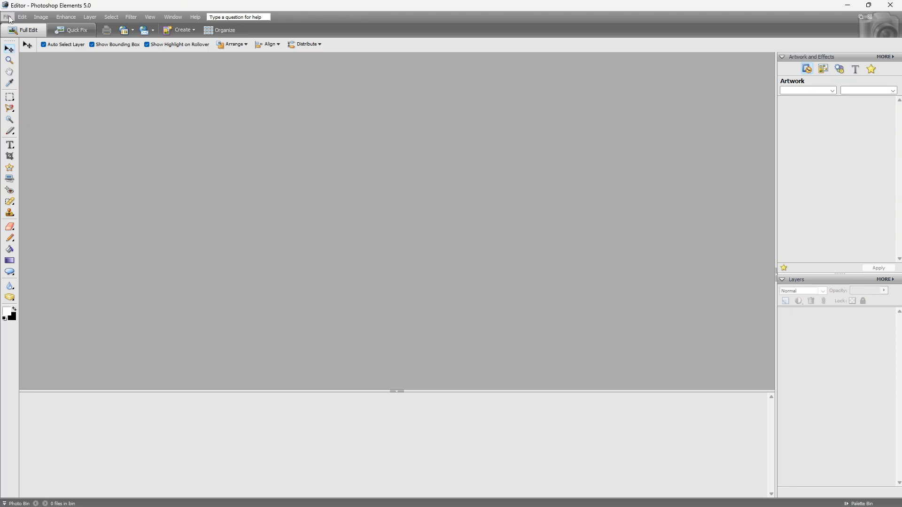
Step: Switch to Photoshop Elements and open the five Shotcut PNG frames from the Youtube folder on the T9 (F:) drive
{"action": "left_click", "coordinate": [9, 18]}
{"action": "left_click", "coordinate": [9, 17]}
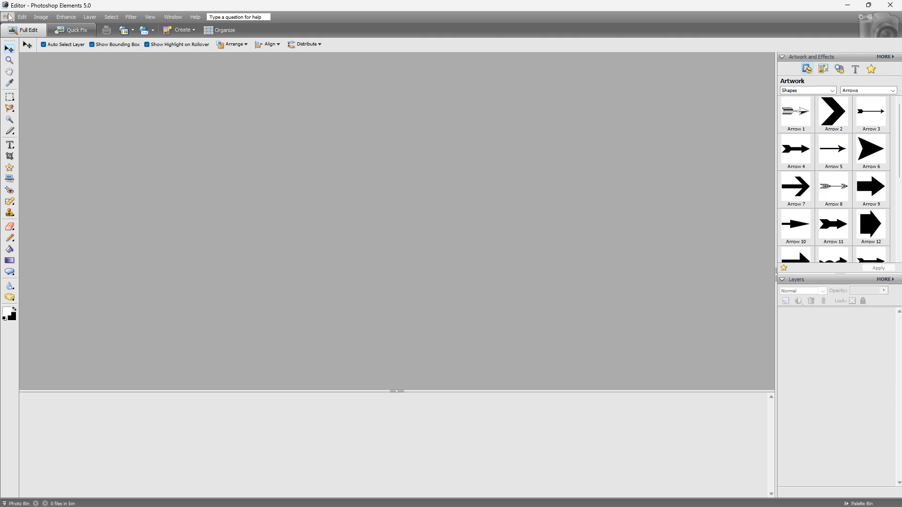
{"action": "left_click", "coordinate": [162, 501]}
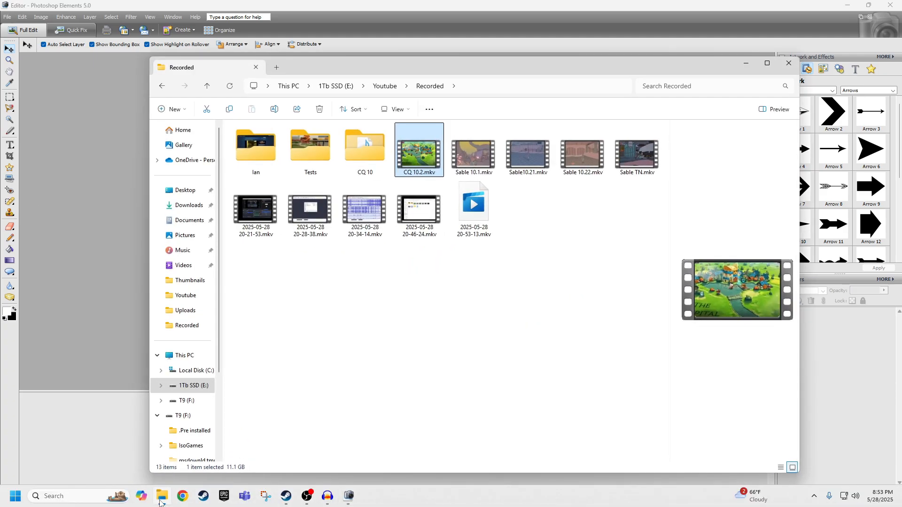
{"action": "left_click", "coordinate": [199, 402]}
{"action": "double_click", "coordinate": [587, 162]}
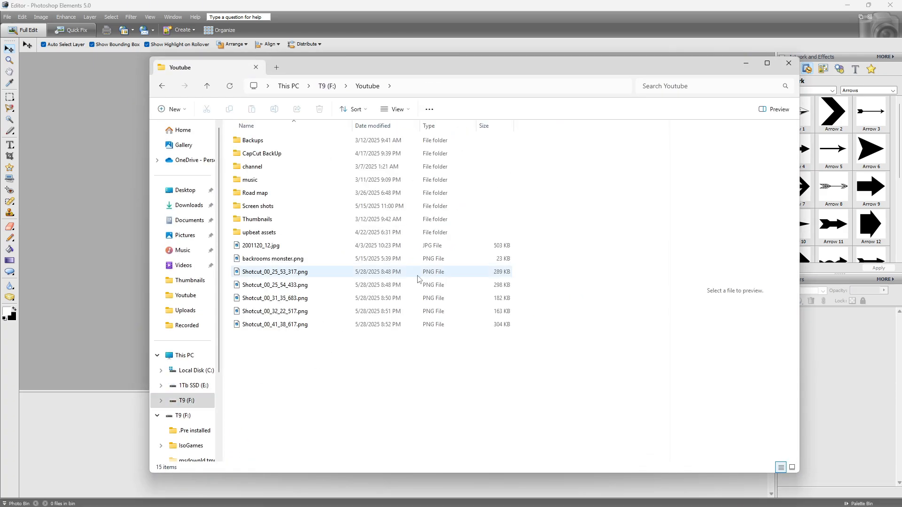
{"action": "left_click_drag", "start_coordinate": [273, 349], "coordinate": [268, 271]}
{"action": "left_click_drag", "start_coordinate": [269, 271], "coordinate": [182, 419]}
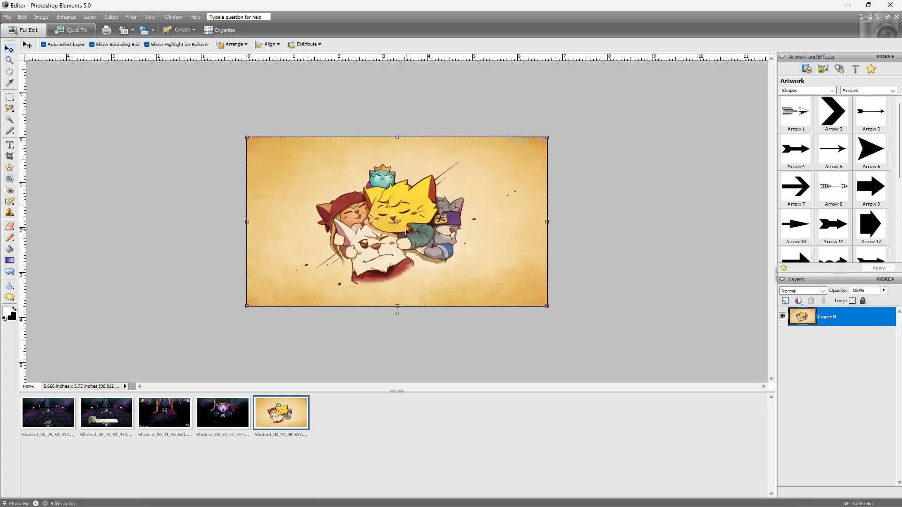
Step: Review the five imported Shotcut frames one by one to compare their scenes and characters for the thumbnail
{"action": "left_click", "coordinate": [223, 420]}
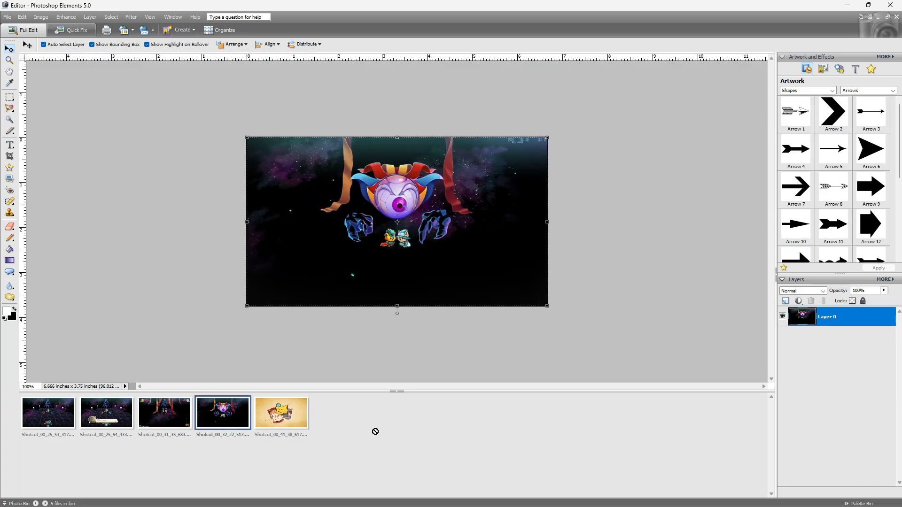
{"action": "left_click", "coordinate": [178, 417]}
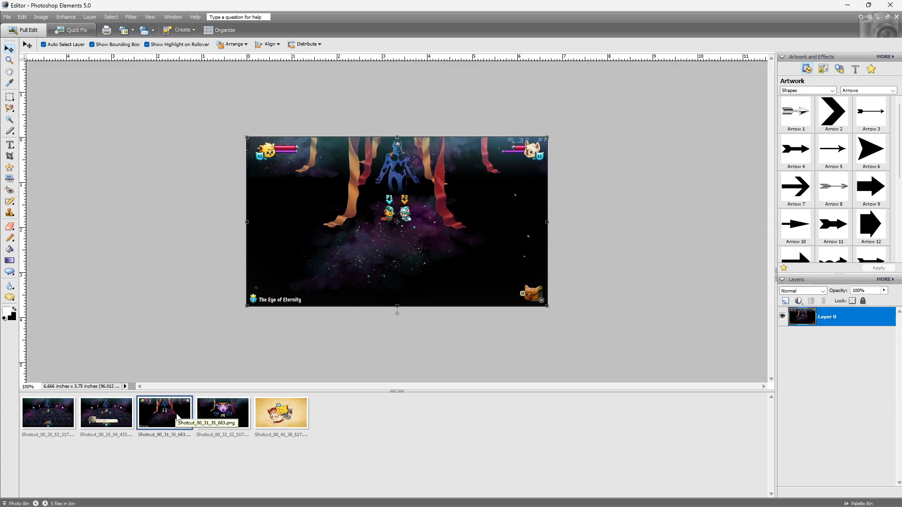
{"action": "left_click", "coordinate": [103, 413]}
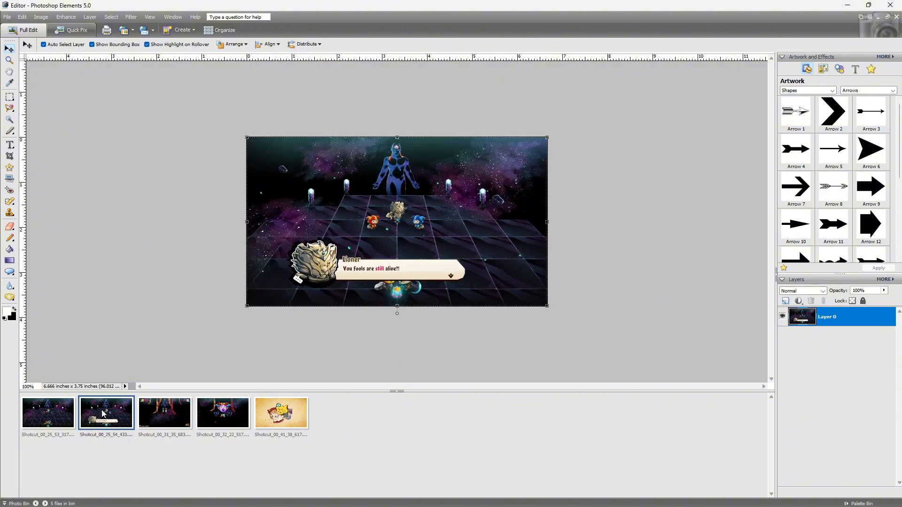
{"action": "left_click", "coordinate": [66, 416]}
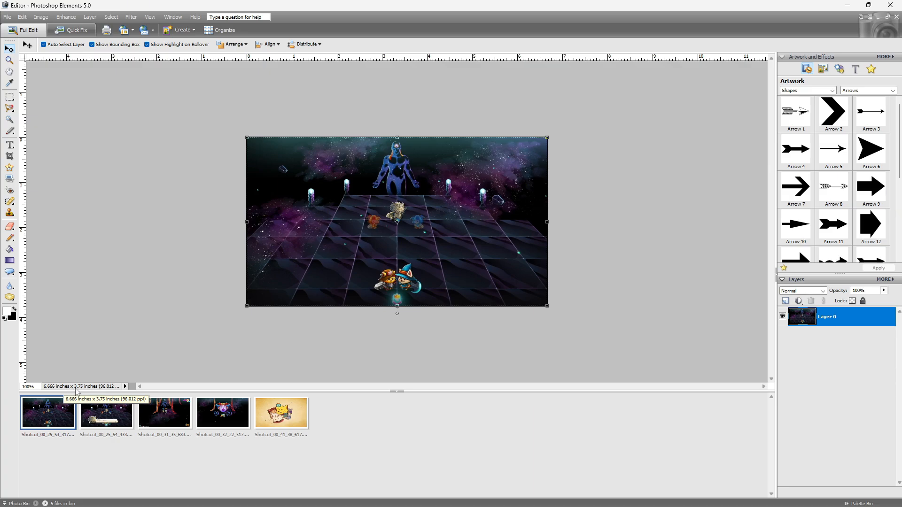
{"action": "left_click_drag", "start_coordinate": [281, 414], "coordinate": [364, 430]}
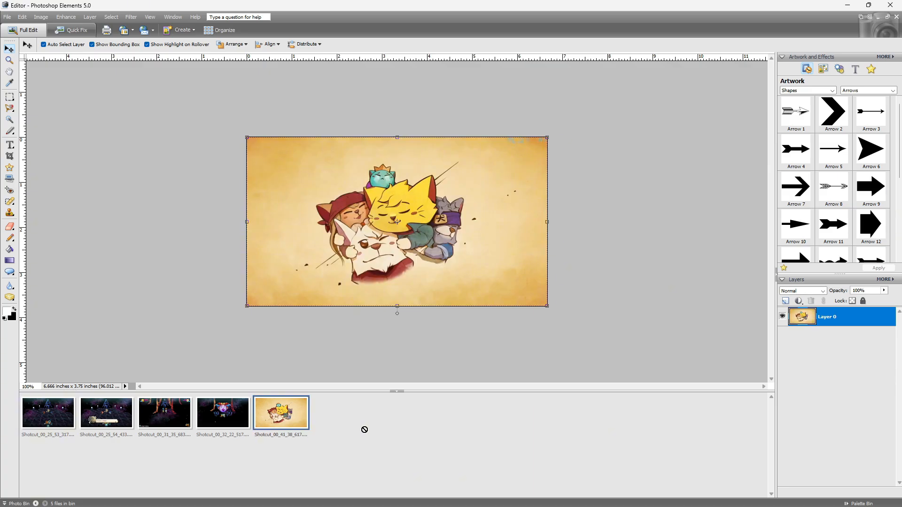
{"action": "left_click", "coordinate": [178, 414]}
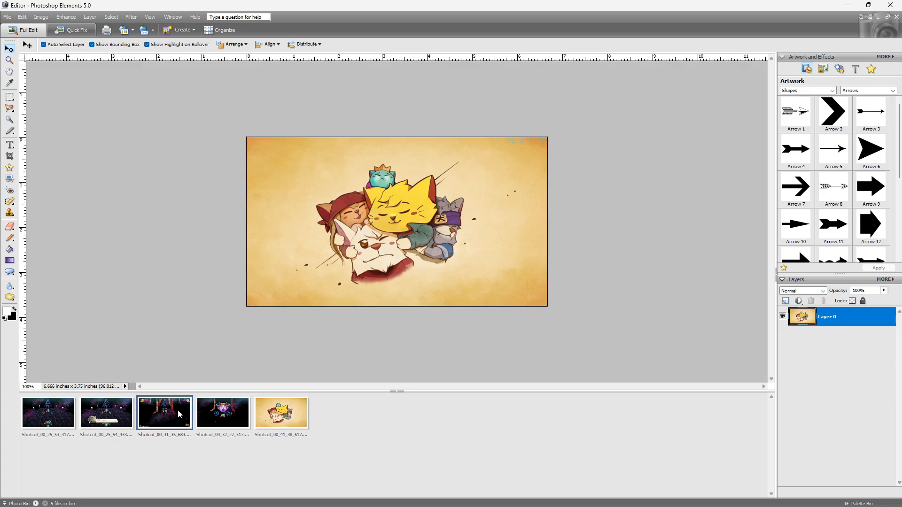
{"action": "left_click_drag", "start_coordinate": [179, 414], "coordinate": [426, 451]}
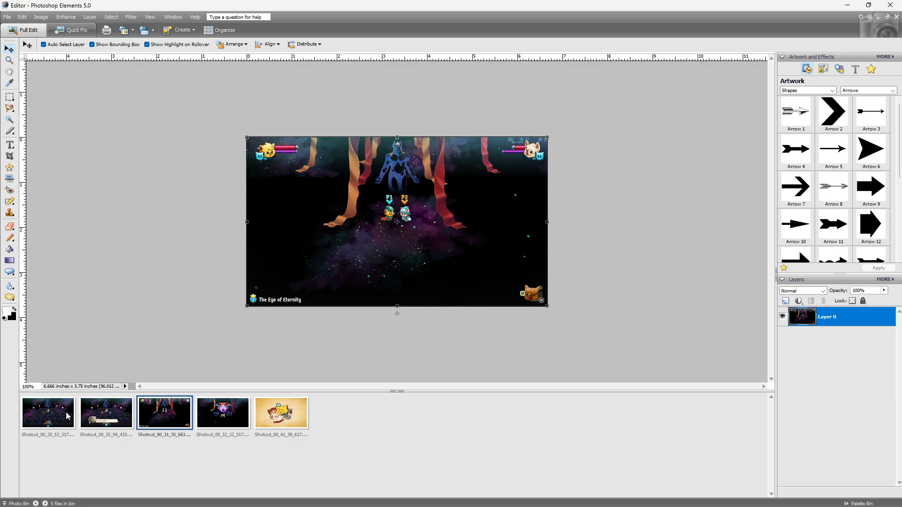
{"action": "left_click", "coordinate": [49, 412]}
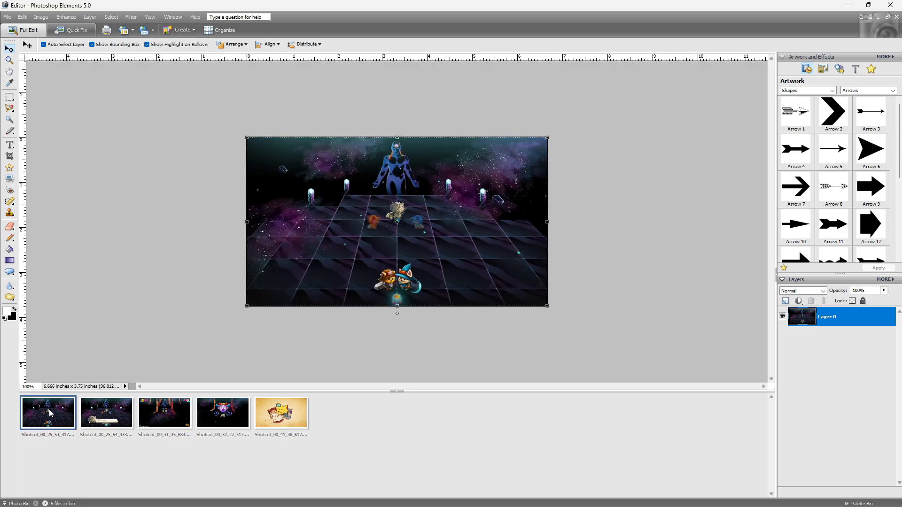
{"action": "left_click", "coordinate": [131, 414]}
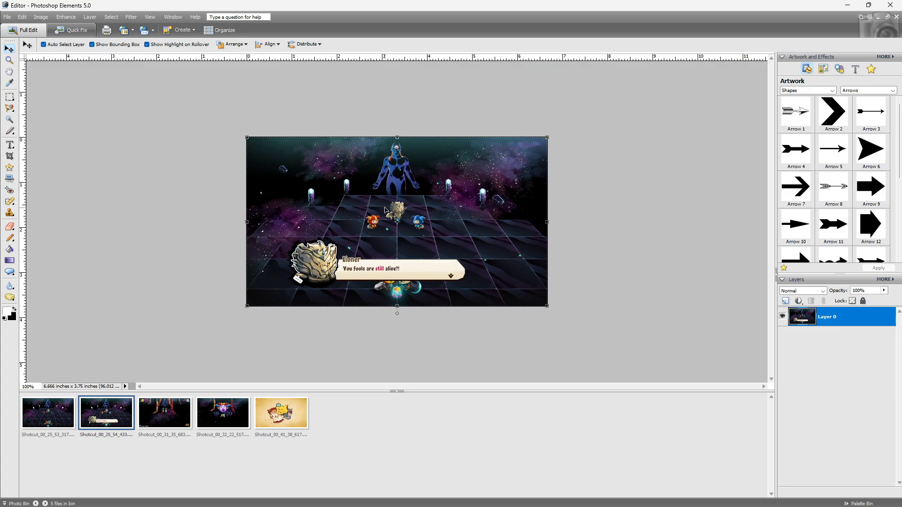
{"action": "left_click", "coordinate": [169, 419]}
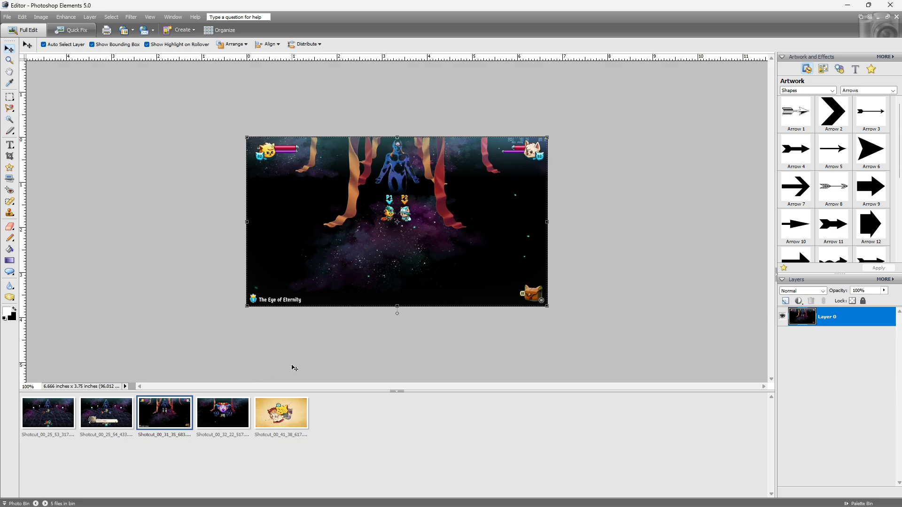
{"action": "left_click", "coordinate": [223, 412]}
{"action": "left_click", "coordinate": [171, 418]}
{"action": "left_click", "coordinate": [99, 418]}
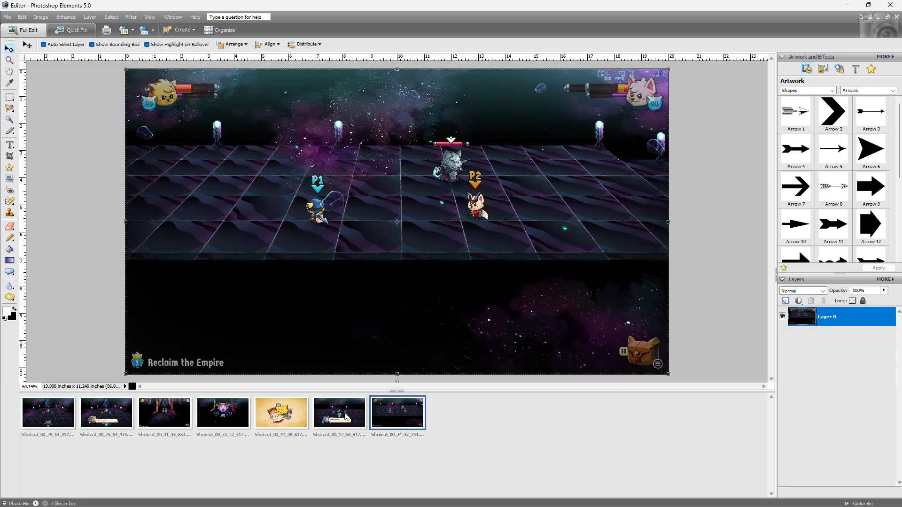
Step: Inspect the Wolfen dialogue frame, and examine the characters in the Lioner dialogue frame up close
{"action": "left_click", "coordinate": [345, 417]}
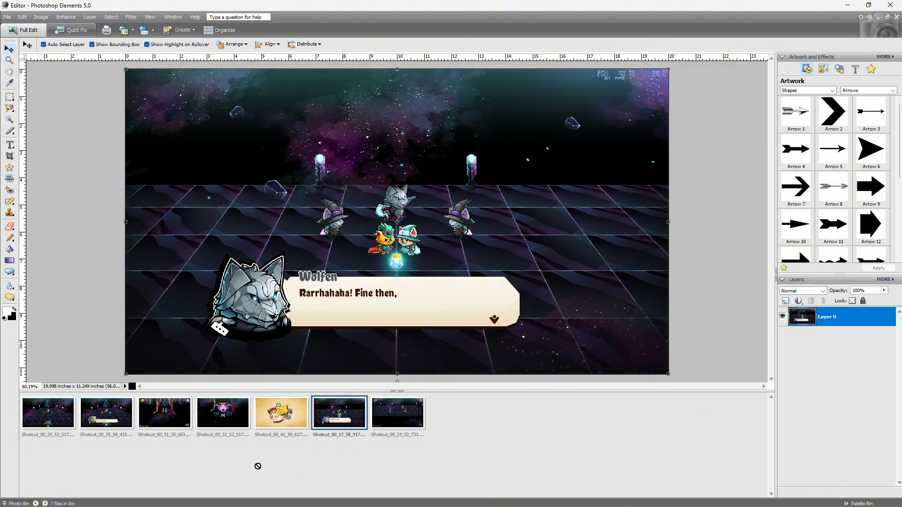
{"action": "left_click", "coordinate": [106, 413]}
{"action": "scroll", "coordinate": [371, 272], "scroll_direction": "up", "scroll_amount": 3}
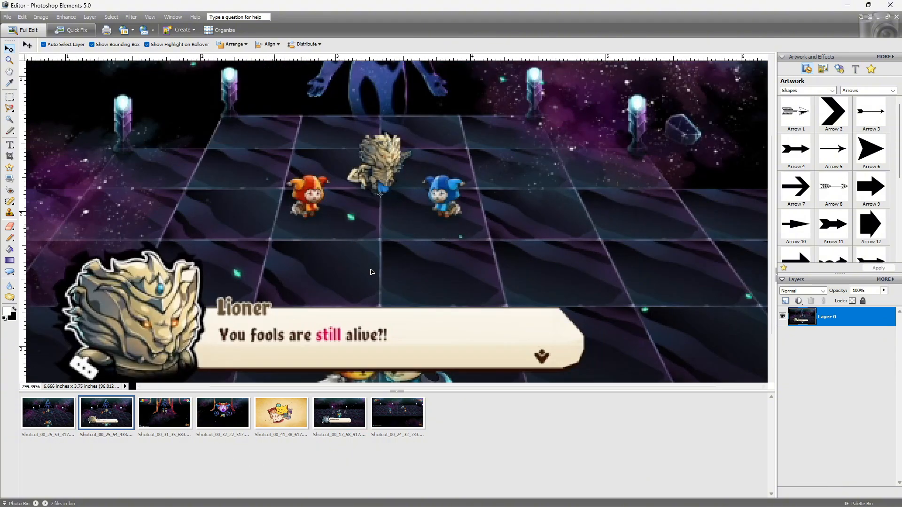
{"action": "scroll", "coordinate": [392, 265], "scroll_direction": "up", "scroll_amount": 3}
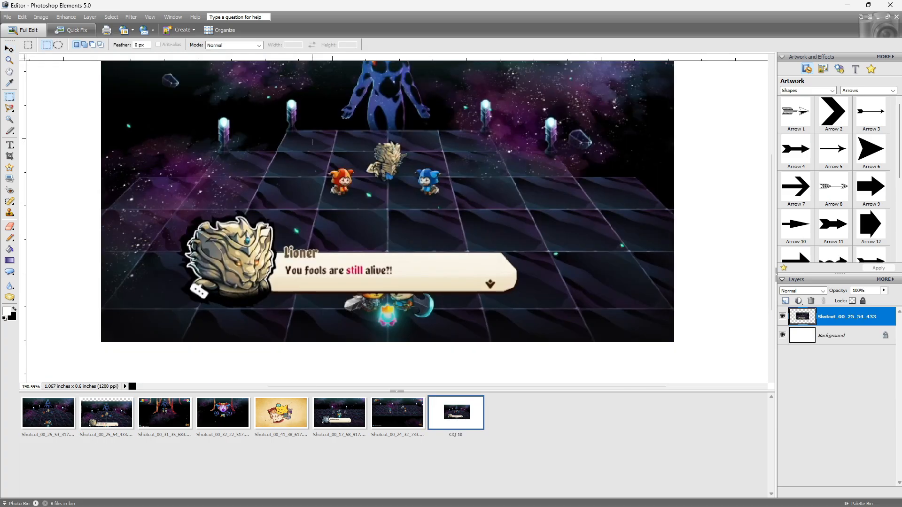
Step: In CQ 10, copy a rectangular area around Lioner and the red and blue characters to a new layer, and hide the Shotcut_00_25_54_433 layer
{"action": "left_click_drag", "start_coordinate": [311, 141], "coordinate": [381, 186]}
{"action": "left_click_drag", "start_coordinate": [442, 206], "coordinate": [459, 211]}
{"action": "key", "text": "ctrl+j"}
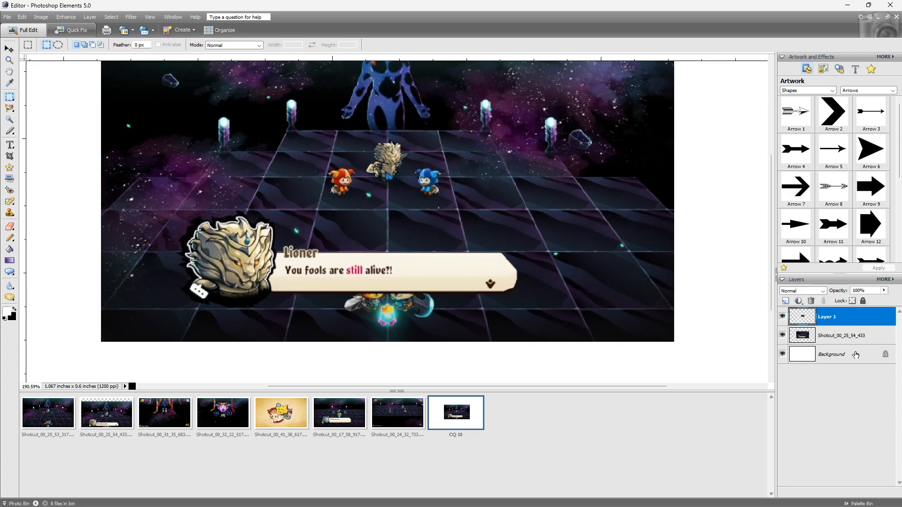
{"action": "left_click", "coordinate": [782, 334]}
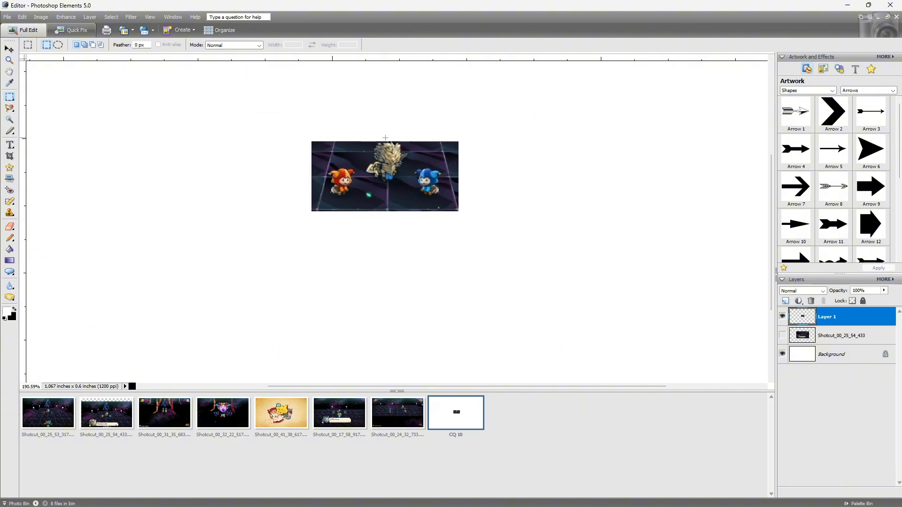
Step: Erase the background around Lioner and the red and blue characters on Layer 1, using 1 px for outlines and 11 px for larger areas
{"action": "scroll", "coordinate": [385, 137], "scroll_direction": "up", "scroll_amount": 3}
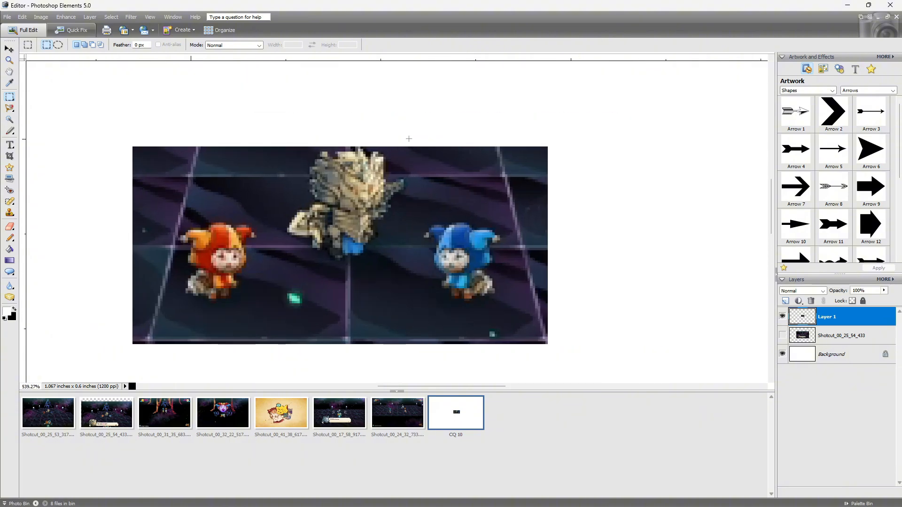
{"action": "scroll", "coordinate": [408, 138], "scroll_direction": "up", "scroll_amount": 1}
{"action": "key", "text": "ctrl+z"}
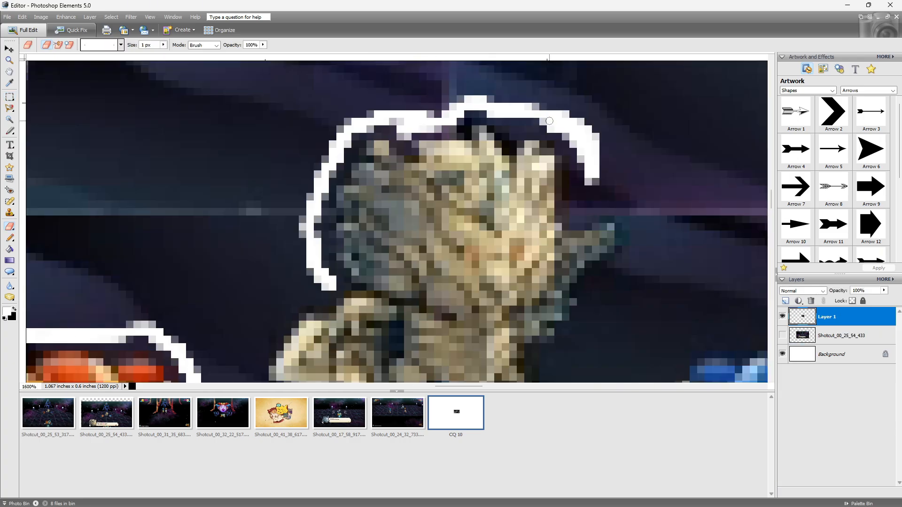
{"action": "mouse_move", "coordinate": [549, 120]}
{"action": "left_mouse_down"}
{"action": "mouse_move", "coordinate": [589, 142]}
{"action": "mouse_move", "coordinate": [580, 199]}
{"action": "mouse_move", "coordinate": [621, 204]}
{"action": "mouse_move", "coordinate": [643, 244]}
{"action": "mouse_move", "coordinate": [641, 263]}
{"action": "mouse_move", "coordinate": [598, 288]}
{"action": "mouse_move", "coordinate": [613, 299]}
{"action": "mouse_move", "coordinate": [548, 131]}
{"action": "left_mouse_up"}
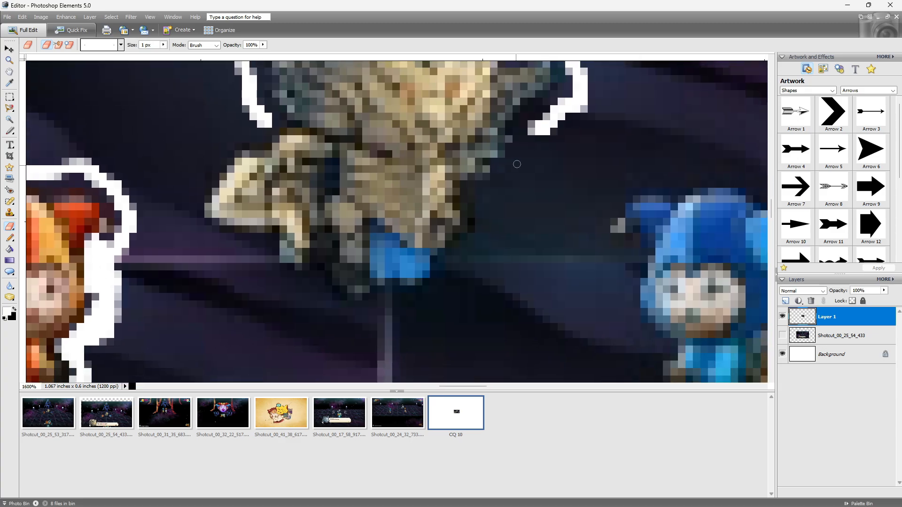
{"action": "left_click_drag", "start_coordinate": [490, 225], "coordinate": [501, 191]}
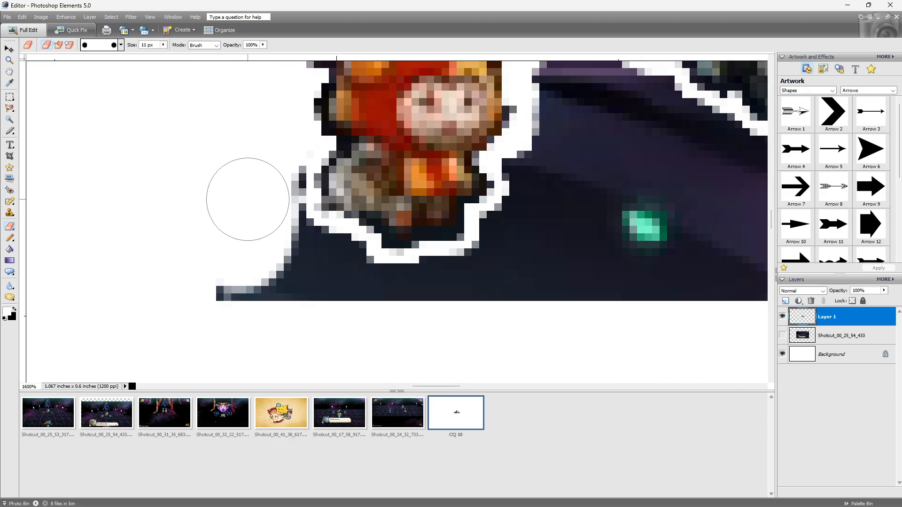
{"action": "mouse_move", "coordinate": [247, 199]}
{"action": "left_mouse_down"}
{"action": "mouse_move", "coordinate": [301, 221]}
{"action": "mouse_move", "coordinate": [342, 288]}
{"action": "mouse_move", "coordinate": [322, 345]}
{"action": "left_mouse_up"}
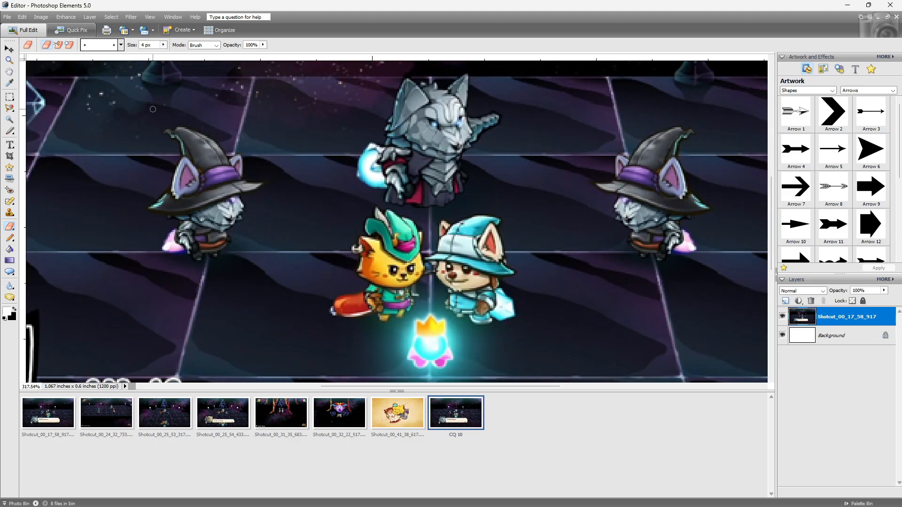
Step: Erase a 3 px outline around the left witch-hatted wolf on the Shotcut_00_17_58_917 layer
{"action": "scroll", "coordinate": [417, 198], "scroll_direction": "up", "scroll_amount": 4}
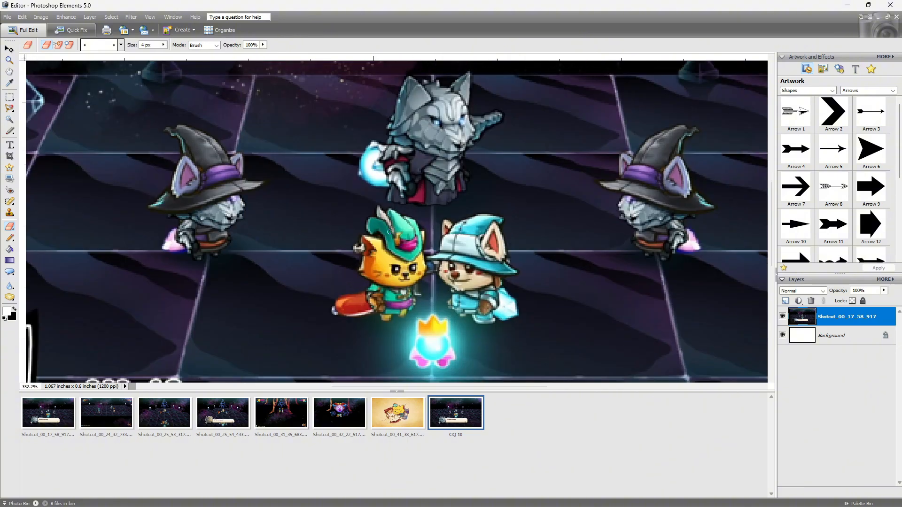
{"action": "scroll", "coordinate": [389, 232], "scroll_direction": "up", "scroll_amount": 1}
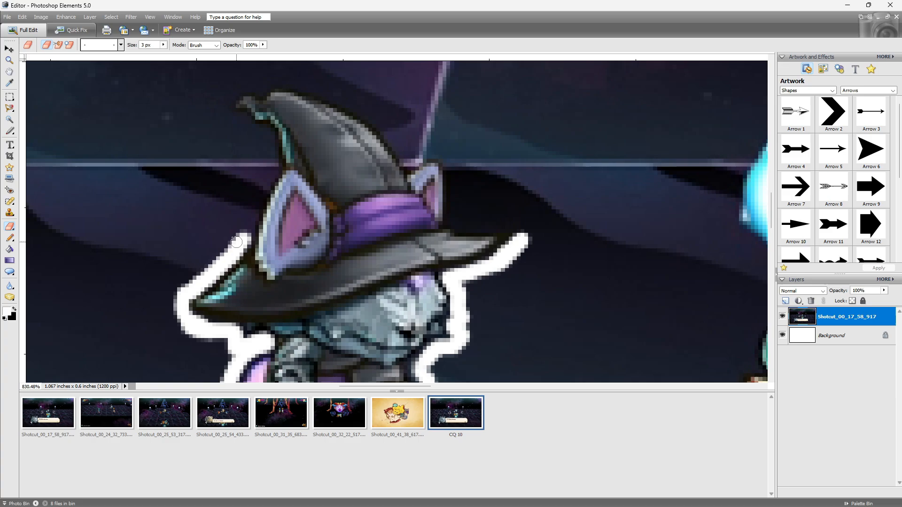
{"action": "scroll", "coordinate": [423, 149], "scroll_direction": "down", "scroll_amount": 6}
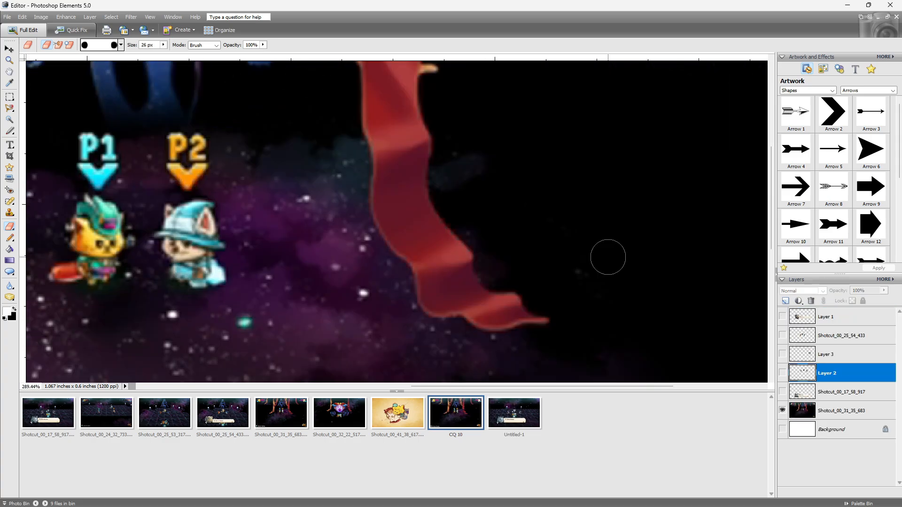
Step: Remove the "The Eye of Eternity" quest text and nearby green specks from the Shotcut_00_31_35_683 layer with a 25 px Spot Healing Brush
{"action": "scroll", "coordinate": [608, 257], "scroll_direction": "down", "scroll_amount": 8}
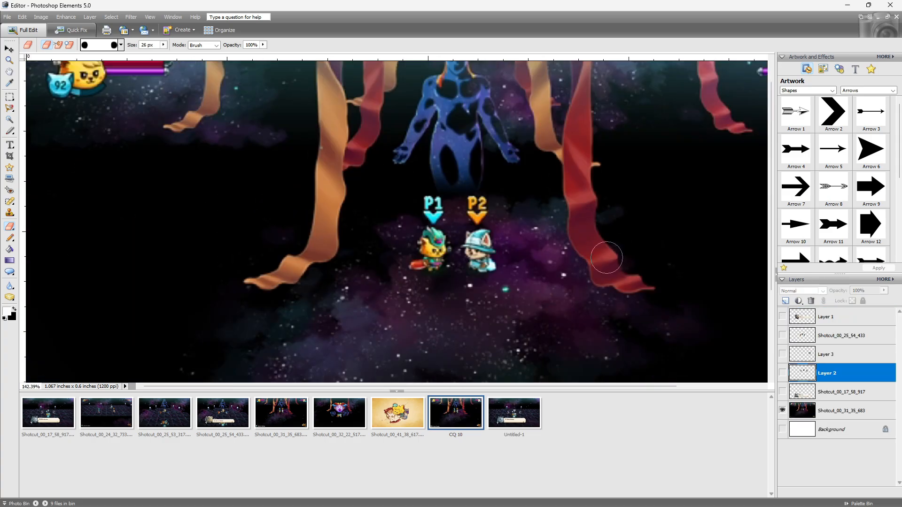
{"action": "scroll", "coordinate": [602, 258], "scroll_direction": "up", "scroll_amount": 2}
{"action": "scroll", "coordinate": [540, 296], "scroll_direction": "down", "scroll_amount": 1}
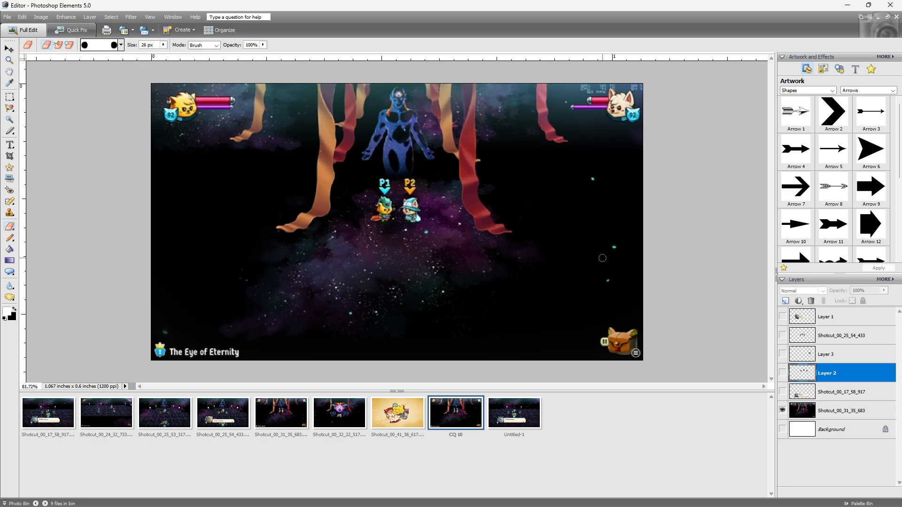
{"action": "scroll", "coordinate": [485, 336], "scroll_direction": "up", "scroll_amount": 1}
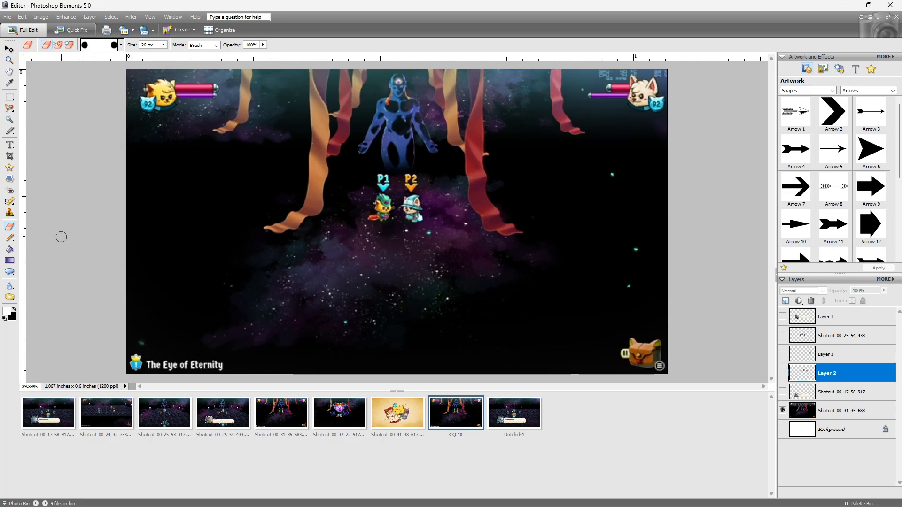
{"action": "left_click", "coordinate": [10, 202]}
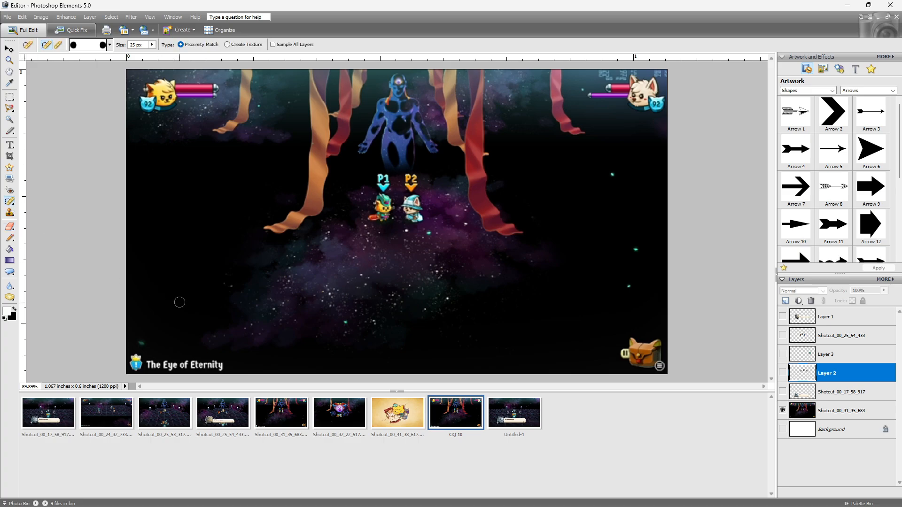
{"action": "left_click", "coordinate": [236, 365]}
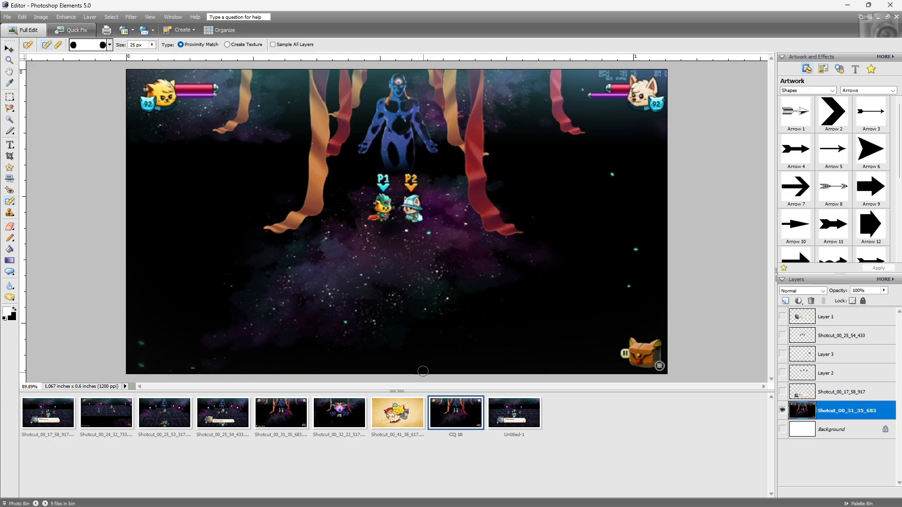
{"action": "left_click", "coordinate": [139, 336]}
Step: Heal away the bag icon and both players' health displays in the upper corners of the Shotcut_00_31_35_683 layer
{"action": "mouse_move", "coordinate": [620, 340]}
{"action": "left_mouse_down"}
{"action": "mouse_move", "coordinate": [628, 329]}
{"action": "mouse_move", "coordinate": [658, 326]}
{"action": "mouse_move", "coordinate": [636, 339]}
{"action": "left_mouse_up"}
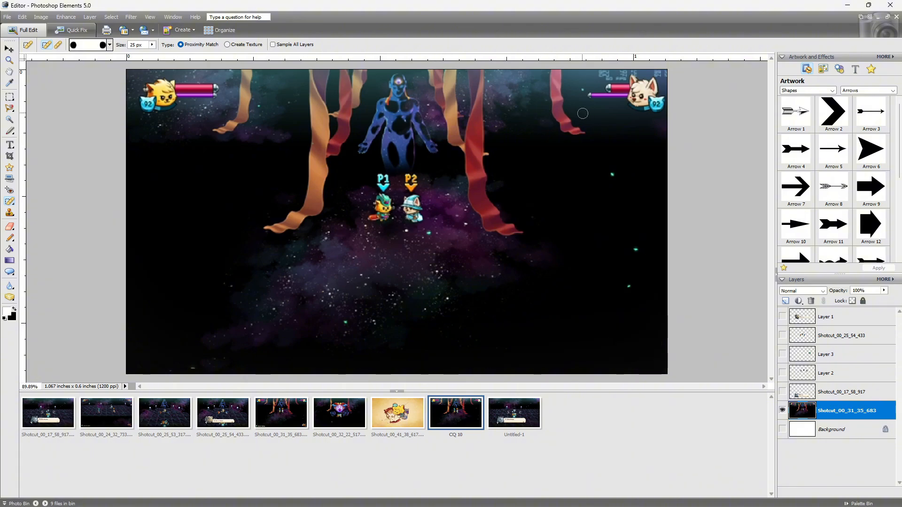
{"action": "mouse_move", "coordinate": [598, 104]}
{"action": "left_mouse_down"}
{"action": "mouse_move", "coordinate": [593, 92]}
{"action": "mouse_move", "coordinate": [606, 71]}
{"action": "mouse_move", "coordinate": [598, 101]}
{"action": "mouse_move", "coordinate": [620, 75]}
{"action": "mouse_move", "coordinate": [658, 65]}
{"action": "mouse_move", "coordinate": [643, 103]}
{"action": "mouse_move", "coordinate": [653, 110]}
{"action": "mouse_move", "coordinate": [667, 96]}
{"action": "mouse_move", "coordinate": [665, 73]}
{"action": "left_mouse_up"}
{"action": "mouse_move", "coordinate": [139, 93]}
{"action": "left_mouse_down"}
{"action": "mouse_move", "coordinate": [220, 94]}
{"action": "mouse_move", "coordinate": [219, 76]}
{"action": "mouse_move", "coordinate": [213, 81]}
{"action": "mouse_move", "coordinate": [223, 87]}
{"action": "left_mouse_up"}
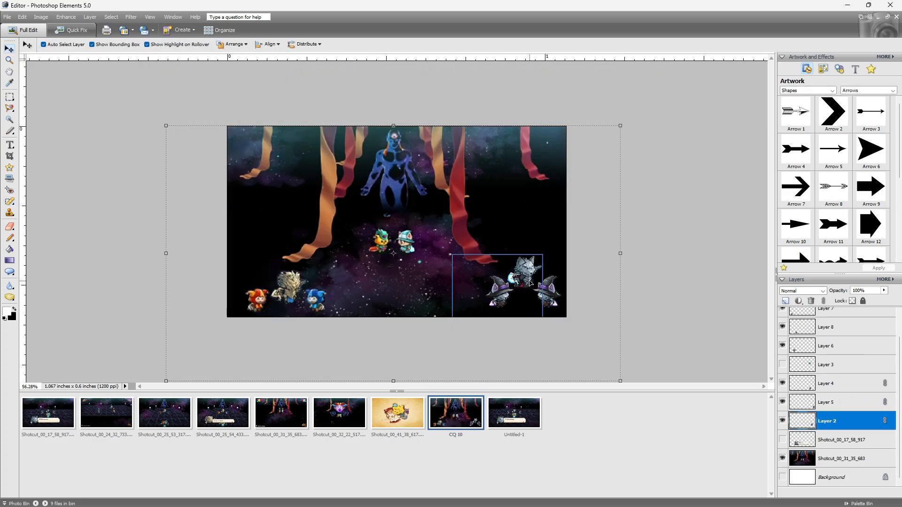
Step: Nudge the Wolfen group slightly upward, and place the two heroes on Layer 3 below the blue figure at 215% scale
{"action": "left_click_drag", "start_coordinate": [530, 283], "coordinate": [528, 274]}
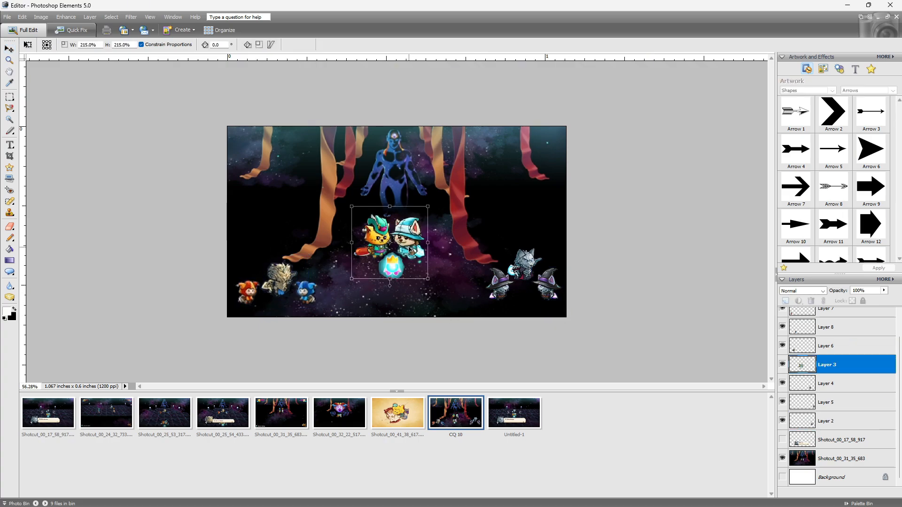
{"action": "left_click_drag", "start_coordinate": [410, 249], "coordinate": [410, 252]}
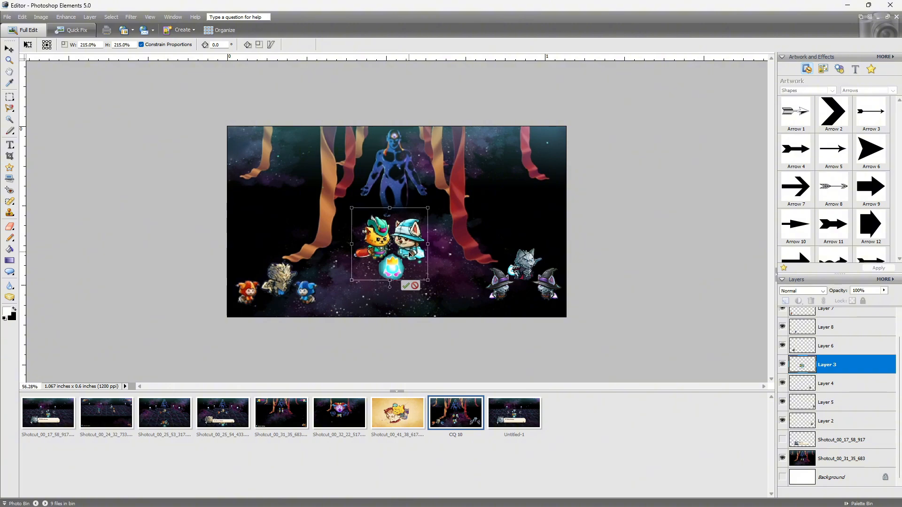
{"action": "left_click", "coordinate": [405, 287]}
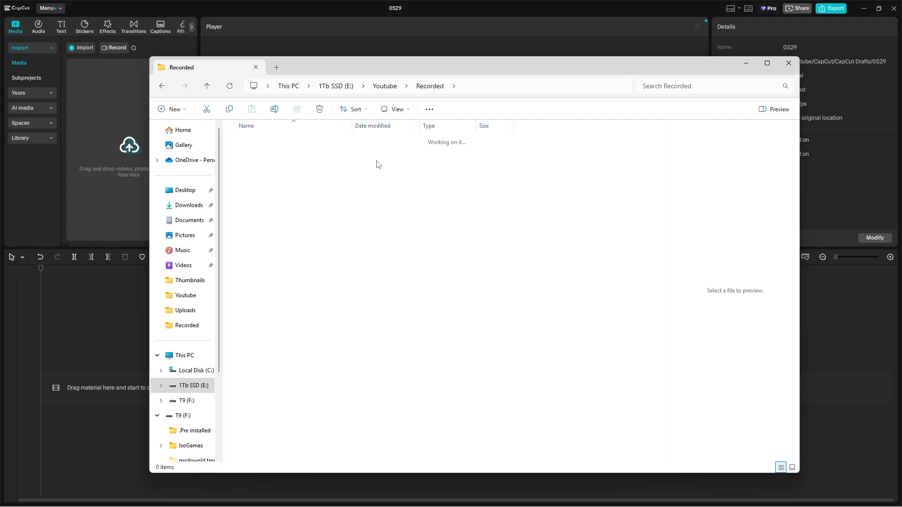
Step: Import CQ 10.1.mkv and its game, mic and mic 2 WAV files from the CQ 10 folder into the CapCut project
{"action": "double_click", "coordinate": [376, 165]}
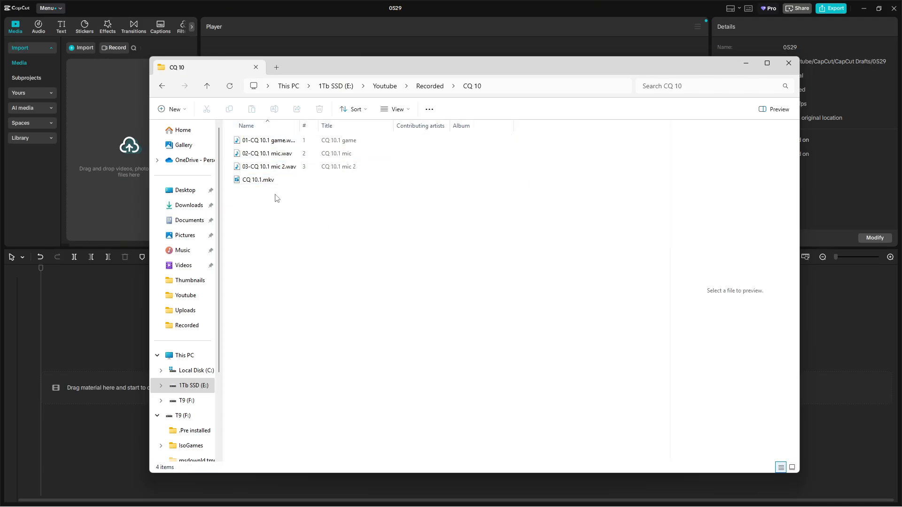
{"action": "left_click_drag", "start_coordinate": [276, 197], "coordinate": [134, 143]}
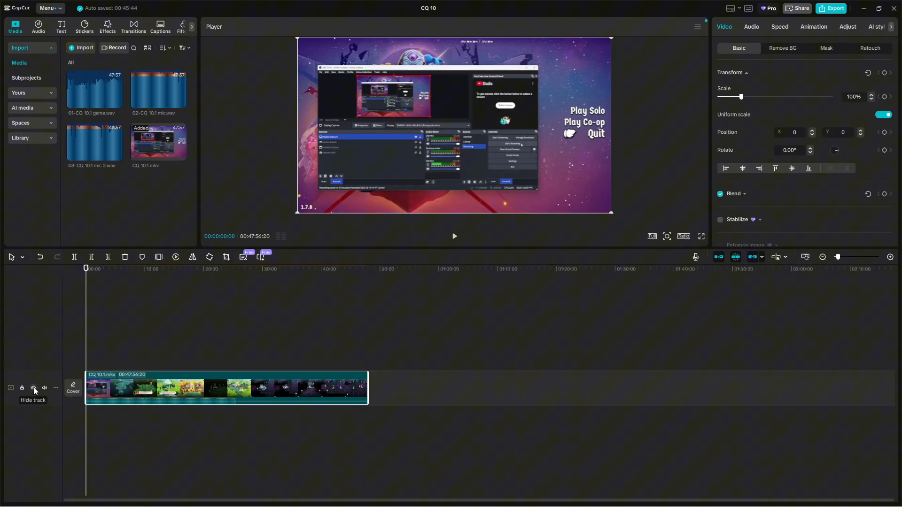
Step: Mute the CQ 10.1.mkv video track and add the CQ 10.1 game, mic 2 and mic audio files to the timeline
{"action": "left_click", "coordinate": [44, 387]}
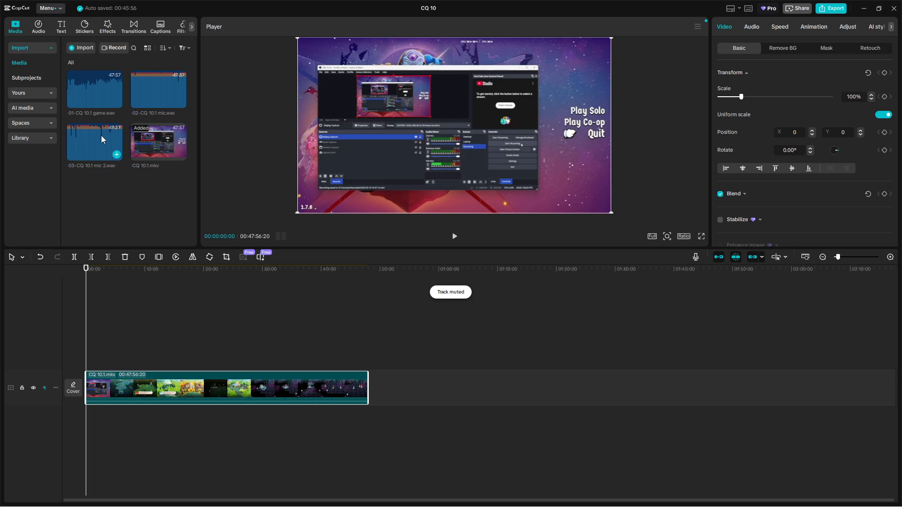
{"action": "left_click", "coordinate": [117, 102]}
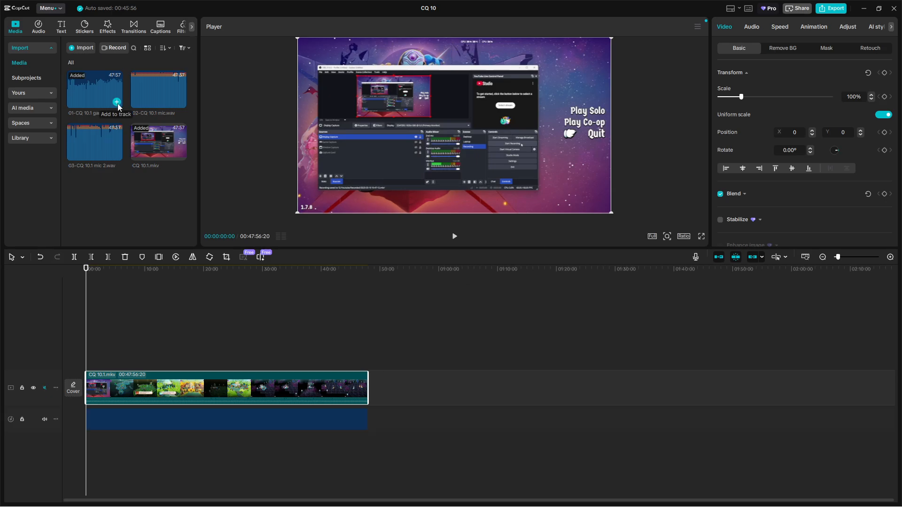
{"action": "left_click", "coordinate": [116, 155]}
{"action": "left_click", "coordinate": [181, 102]}
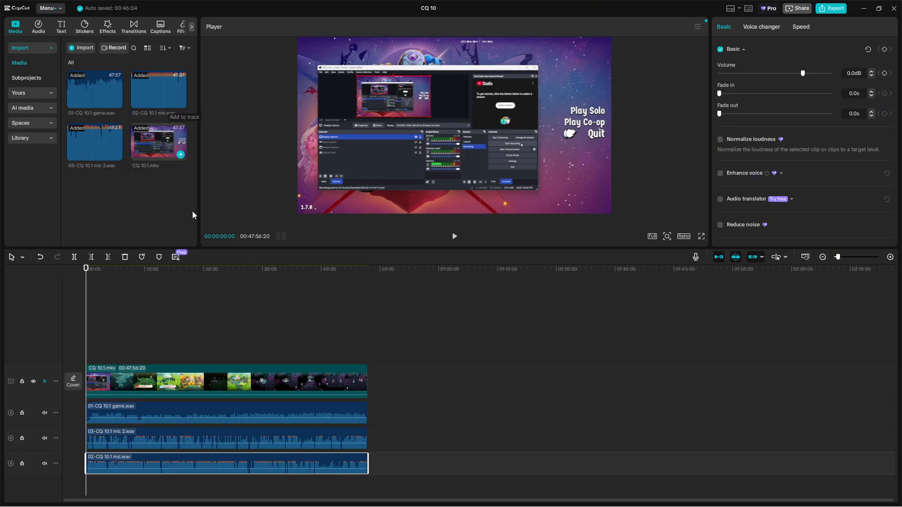
Step: Split the CQ 10.1 video and all three audio clips at 00:00:01:35, where the map gameplay is already showing
{"action": "left_click", "coordinate": [233, 383]}
{"action": "scroll", "coordinate": [237, 405], "scroll_direction": "up", "scroll_amount": 8}
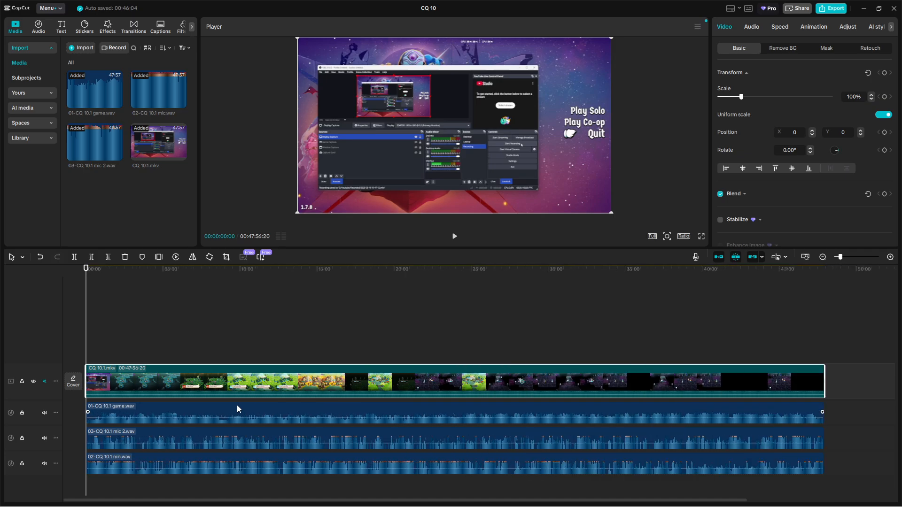
{"action": "scroll", "coordinate": [237, 404], "scroll_direction": "up", "scroll_amount": 2}
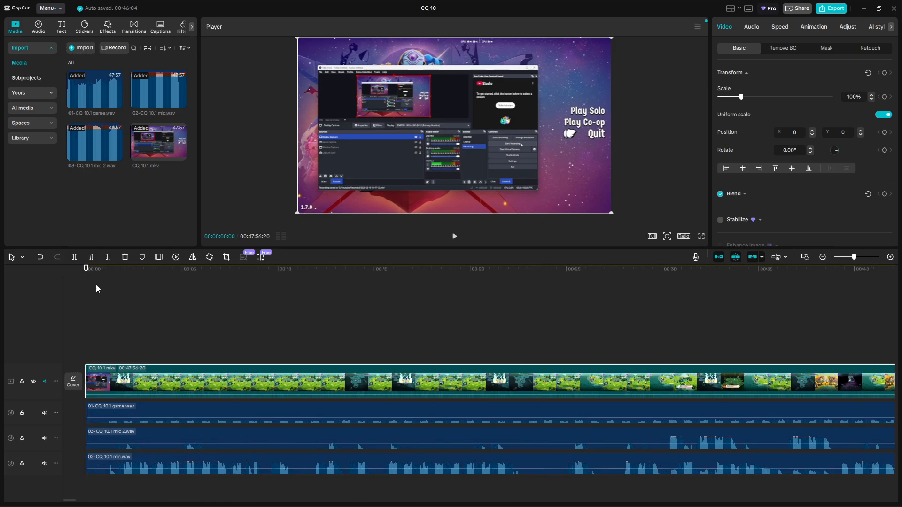
{"action": "left_click", "coordinate": [114, 292]}
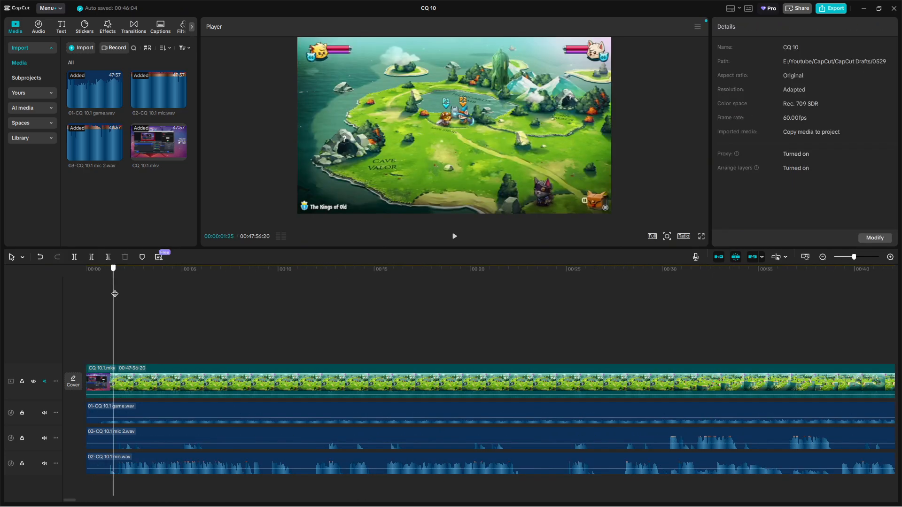
{"action": "left_click_drag", "start_coordinate": [115, 294], "coordinate": [117, 294]}
{"action": "left_click_drag", "start_coordinate": [161, 481], "coordinate": [165, 375]}
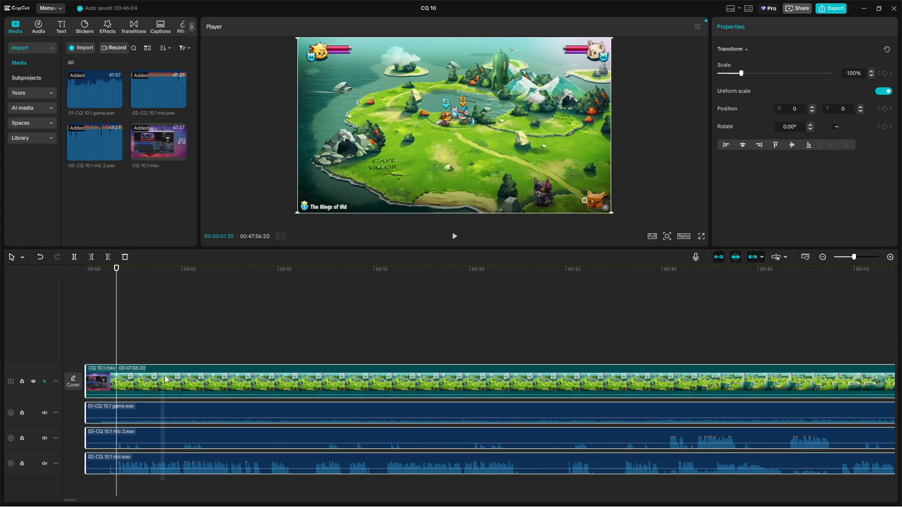
{"action": "left_click", "coordinate": [73, 257]}
Step: Delete the short opening segments from all tracks and shift the three audio clips back to the timeline's start
{"action": "left_click", "coordinate": [101, 480]}
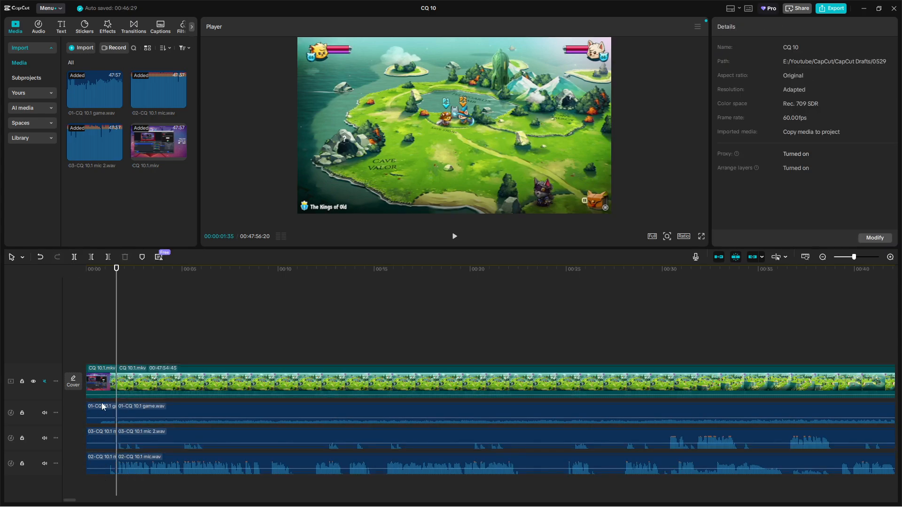
{"action": "left_click", "coordinate": [104, 380]}
{"action": "key", "text": "Delete"}
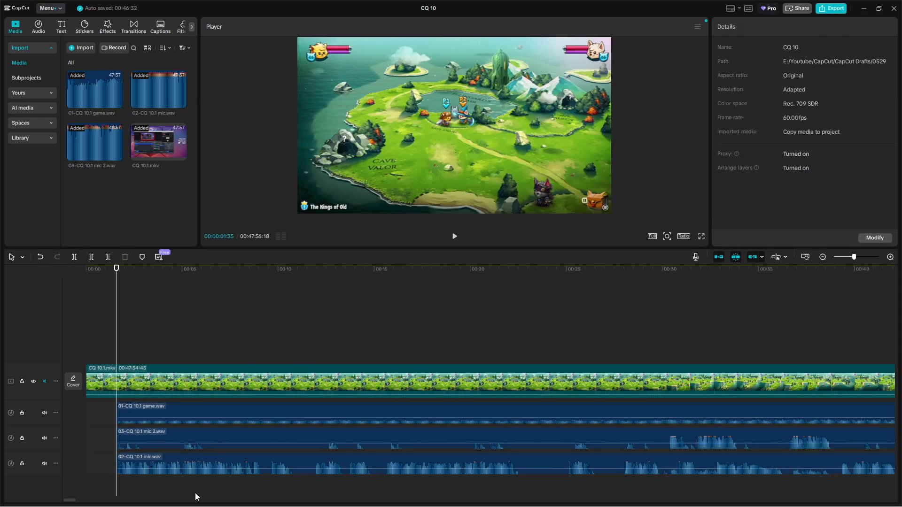
{"action": "left_click", "coordinate": [191, 411]}
{"action": "left_click_drag", "start_coordinate": [191, 410], "coordinate": [155, 408]}
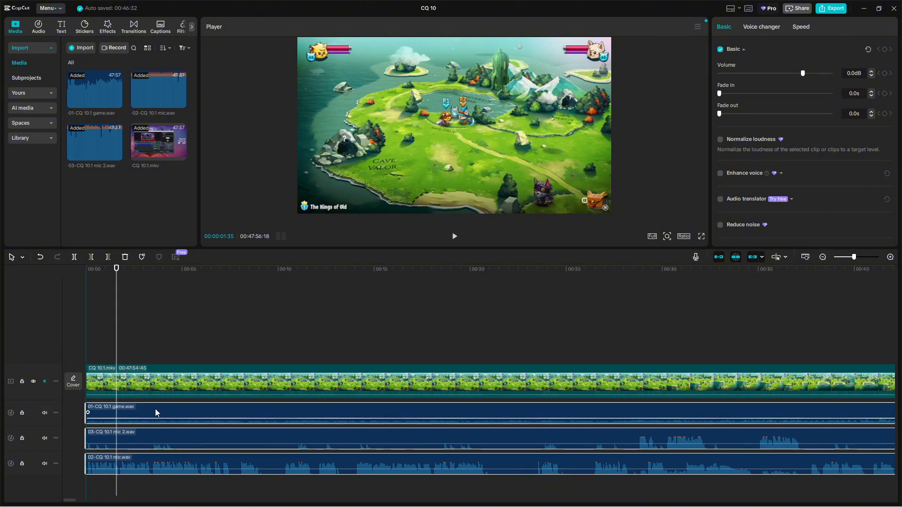
Step: Set the color saturation of the CQ 10.1.mkv clip to 2
{"action": "left_click", "coordinate": [275, 384]}
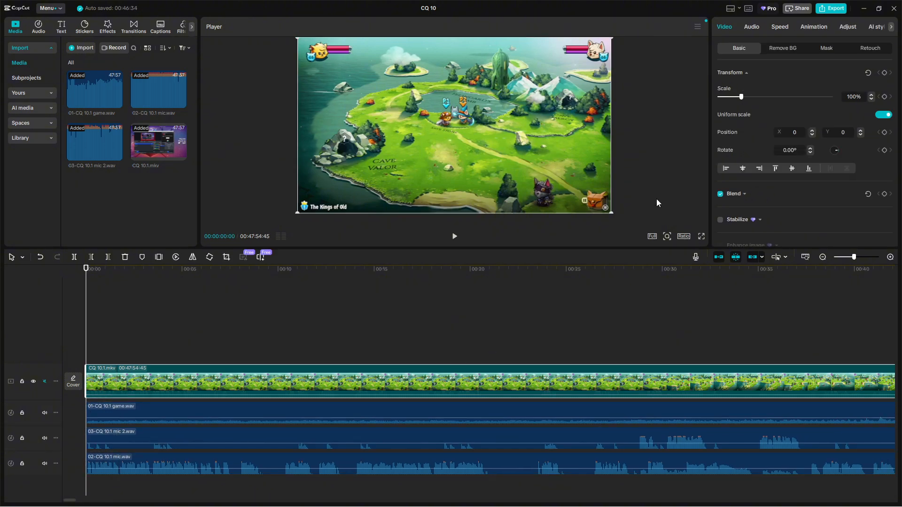
{"action": "left_click", "coordinate": [848, 27]}
{"action": "scroll", "coordinate": [836, 108], "scroll_direction": "down", "scroll_amount": 3}
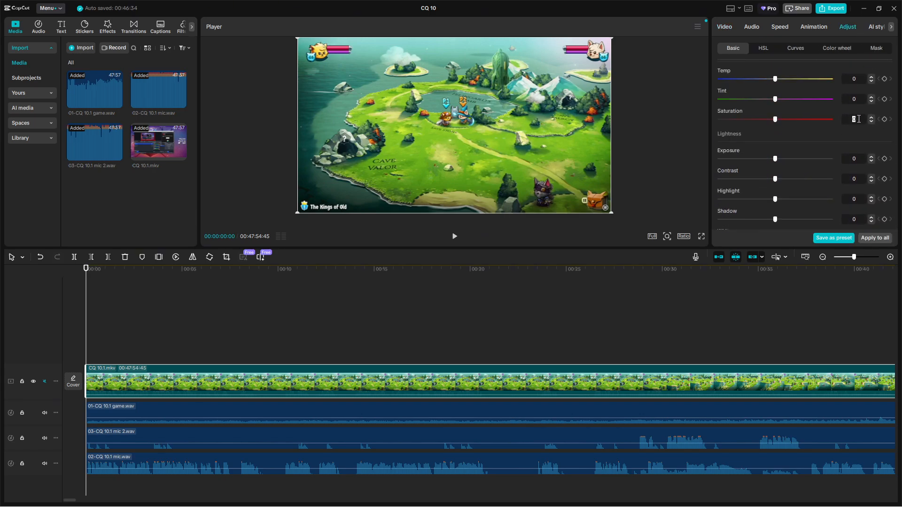
{"action": "type", "text": "2"}
{"action": "scroll", "coordinate": [835, 154], "scroll_direction": "down", "scroll_amount": 2}
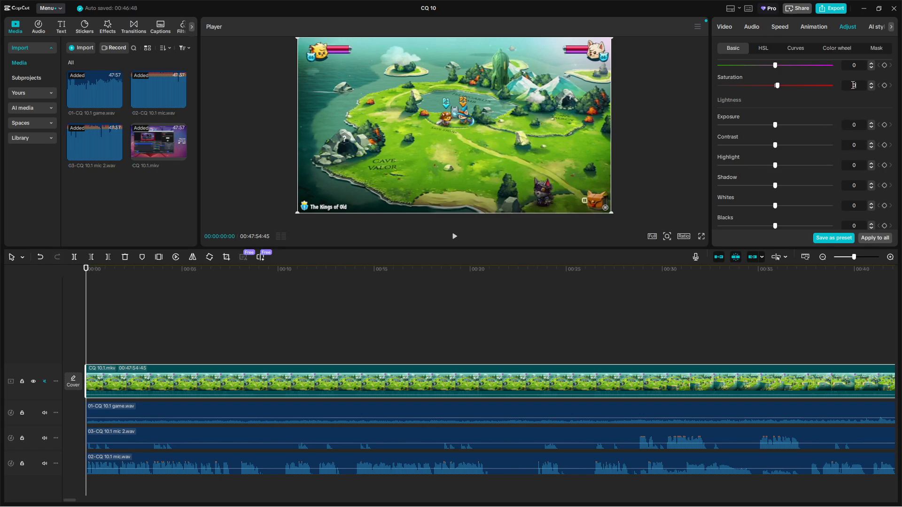
{"action": "scroll", "coordinate": [821, 116], "scroll_direction": "up", "scroll_amount": 3}
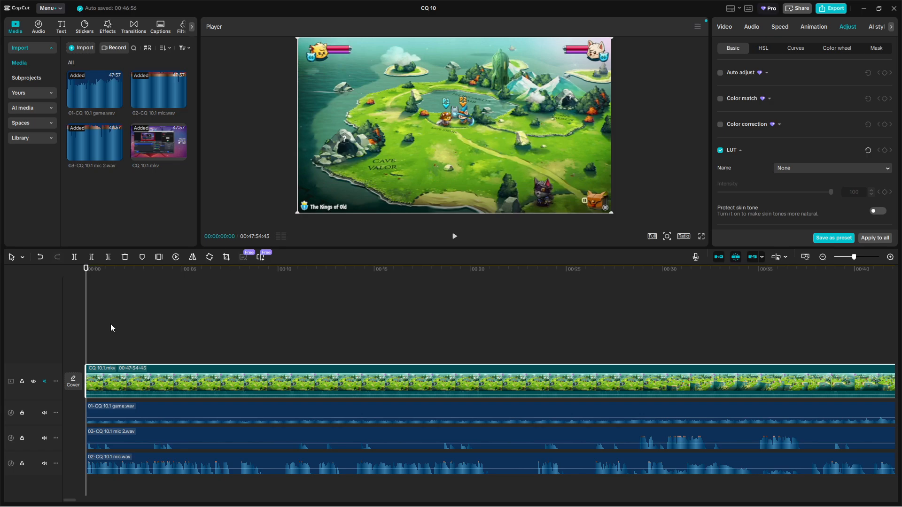
{"action": "left_click", "coordinate": [116, 311]}
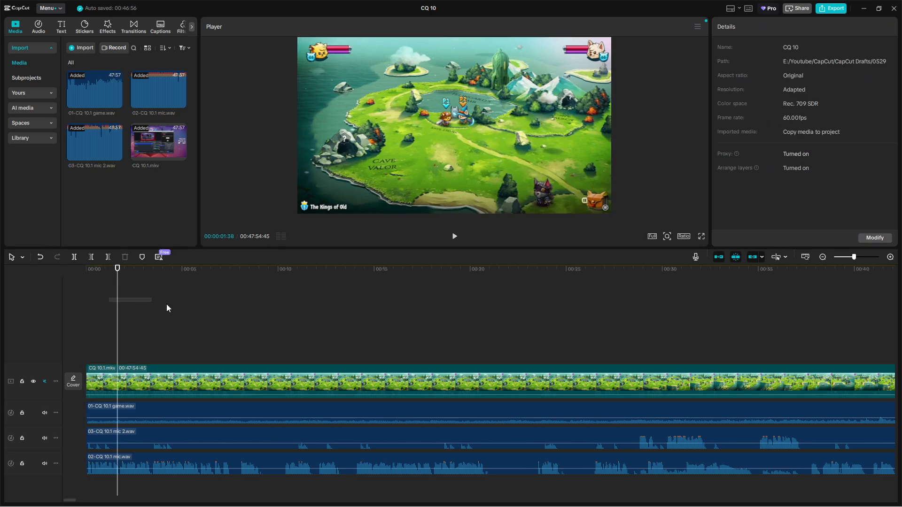
{"action": "left_click", "coordinate": [204, 300]}
{"action": "left_click", "coordinate": [300, 302]}
{"action": "left_click", "coordinate": [133, 314]}
{"action": "left_click", "coordinate": [252, 317]}
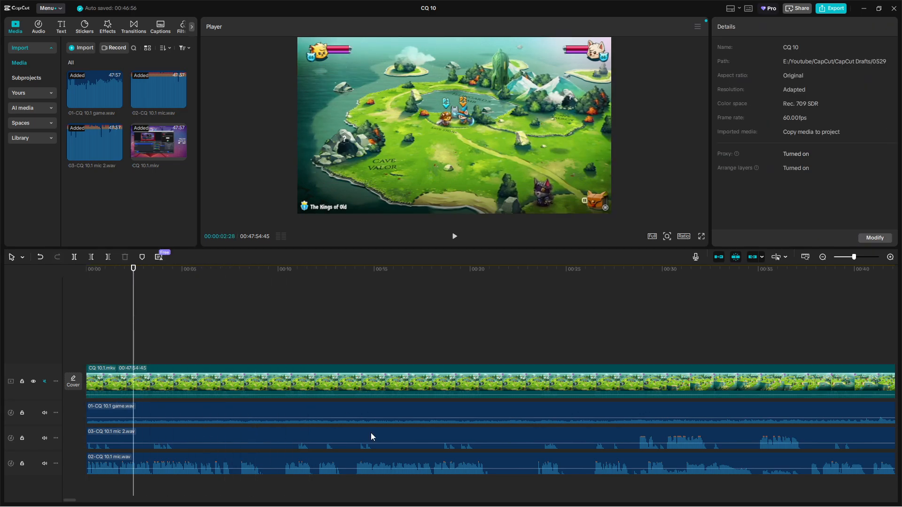
{"action": "left_click_drag", "start_coordinate": [75, 501], "coordinate": [899, 505]}
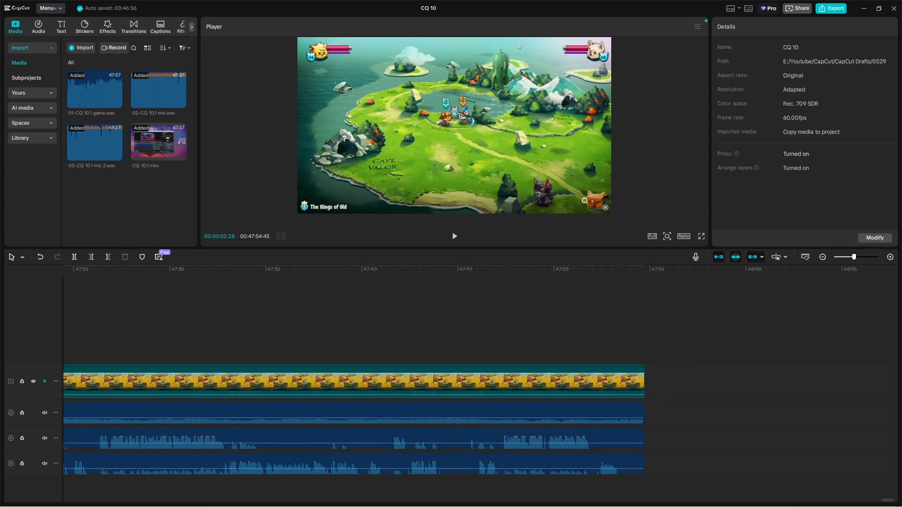
{"action": "left_click_drag", "start_coordinate": [891, 501], "coordinate": [70, 501]}
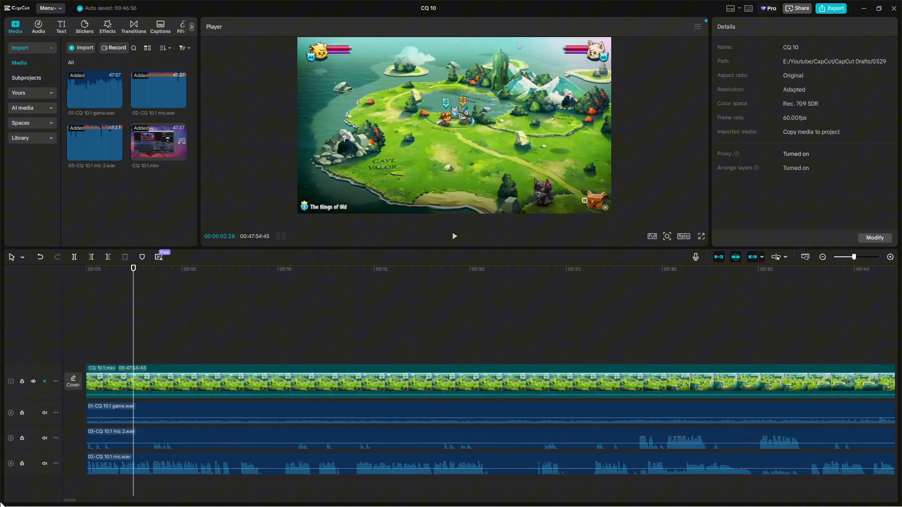
Step: Switch to Audacity and import audio streams 02, 03 and 04 from CQ 10.2.mkv in the Recorded folder
{"action": "left_click", "coordinate": [897, 13]}
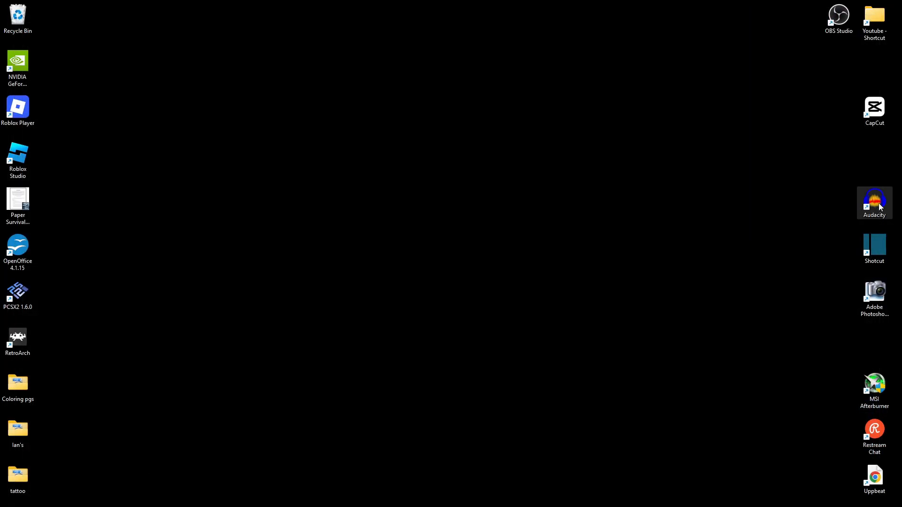
{"action": "double_click", "coordinate": [875, 201]}
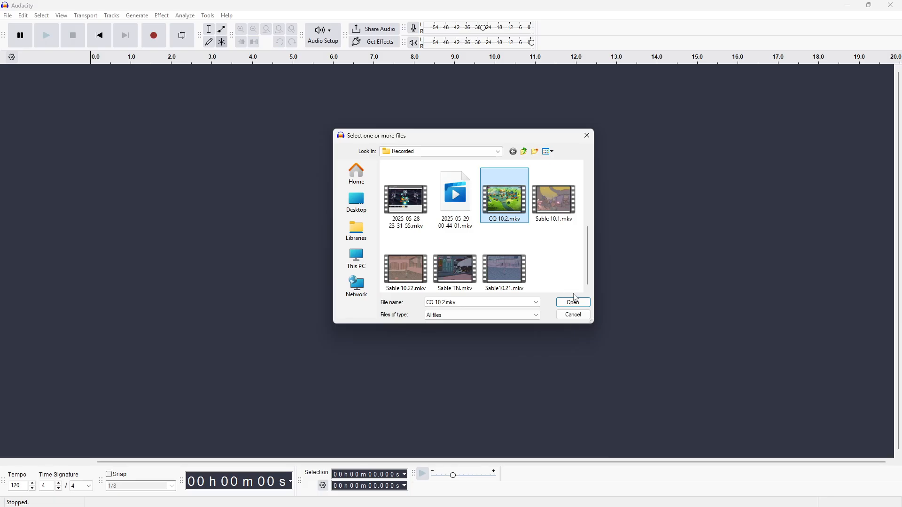
{"action": "left_click", "coordinate": [572, 302]}
{"action": "left_click", "coordinate": [197, 71]}
{"action": "left_click", "coordinate": [198, 77], "text": "ctrl"}
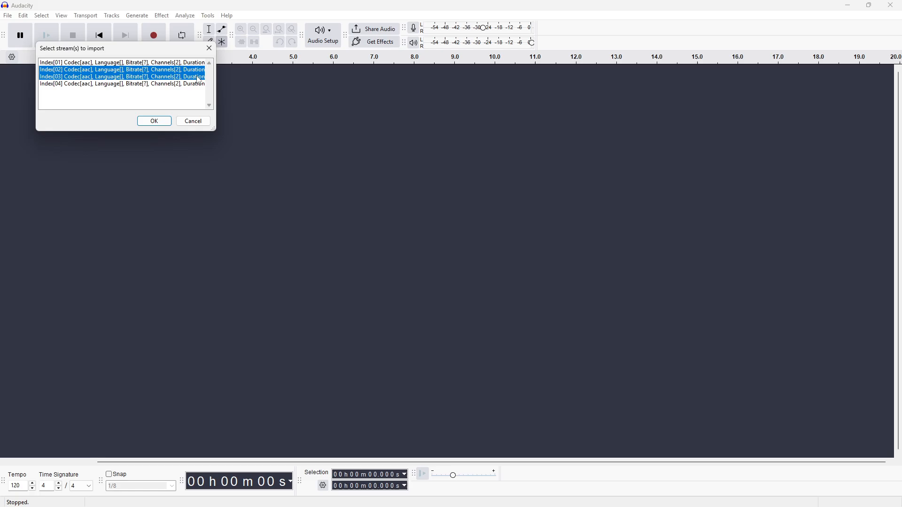
{"action": "left_click", "coordinate": [197, 84], "text": "ctrl"}
{"action": "left_click", "coordinate": [155, 122]}
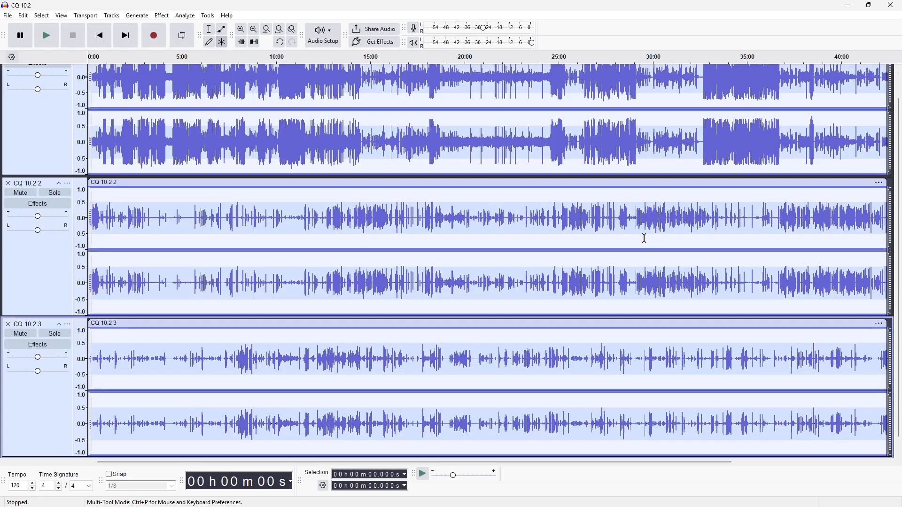
{"action": "scroll", "coordinate": [615, 203], "scroll_direction": "up", "scroll_amount": 1}
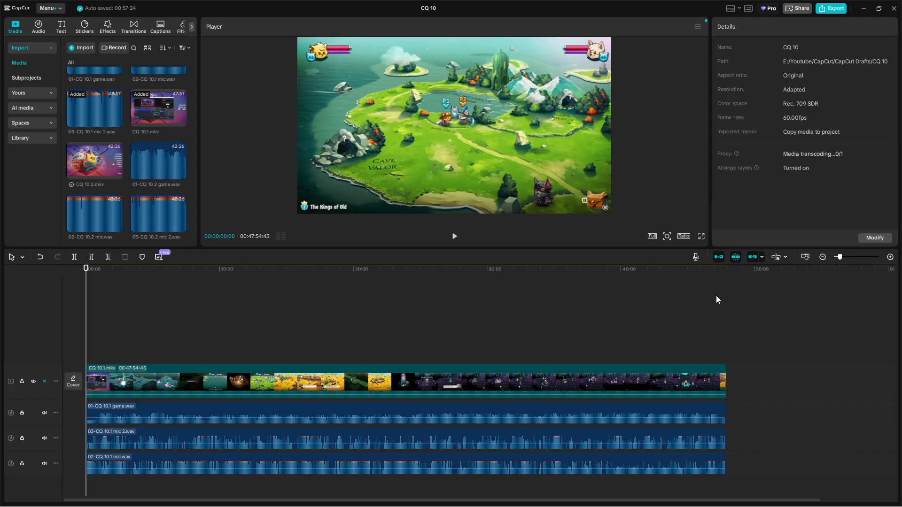
Step: Append CQ 10.2.mkv and its game, mic 2 and mic audio files to the CapCut timeline directly after the CQ 10.1 clips
{"action": "left_click", "coordinate": [721, 274]}
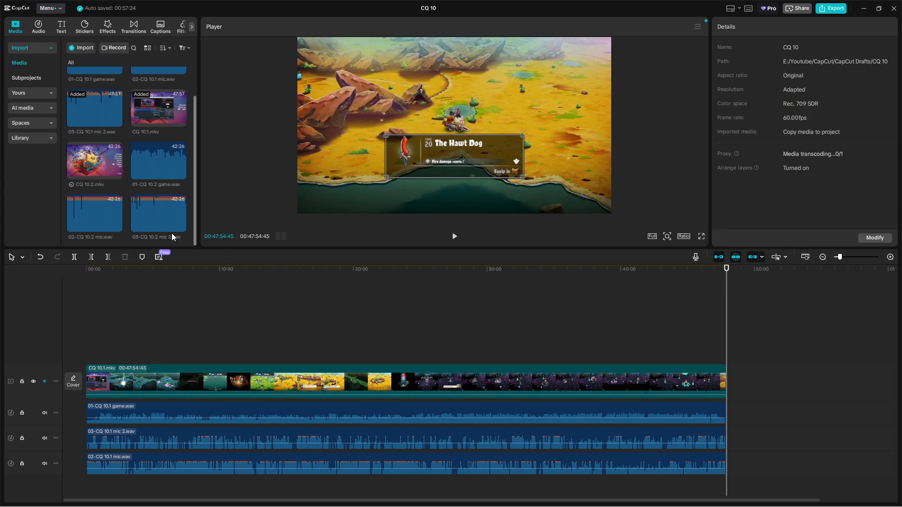
{"action": "left_click", "coordinate": [117, 174]}
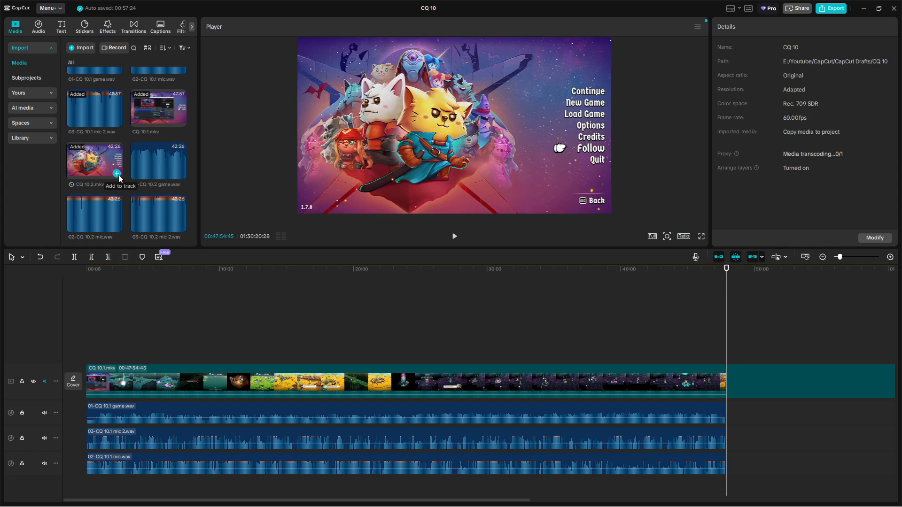
{"action": "left_click", "coordinate": [181, 174]}
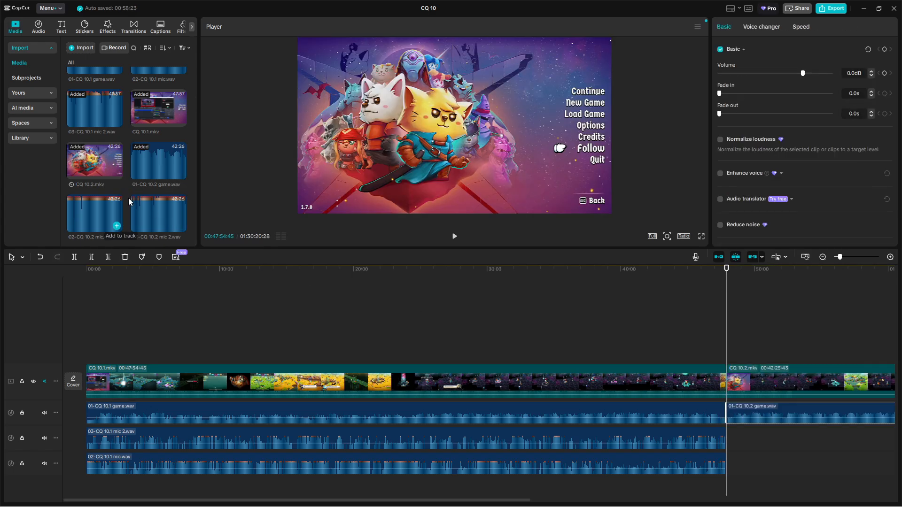
{"action": "left_click", "coordinate": [182, 228]}
{"action": "left_click", "coordinate": [118, 228]}
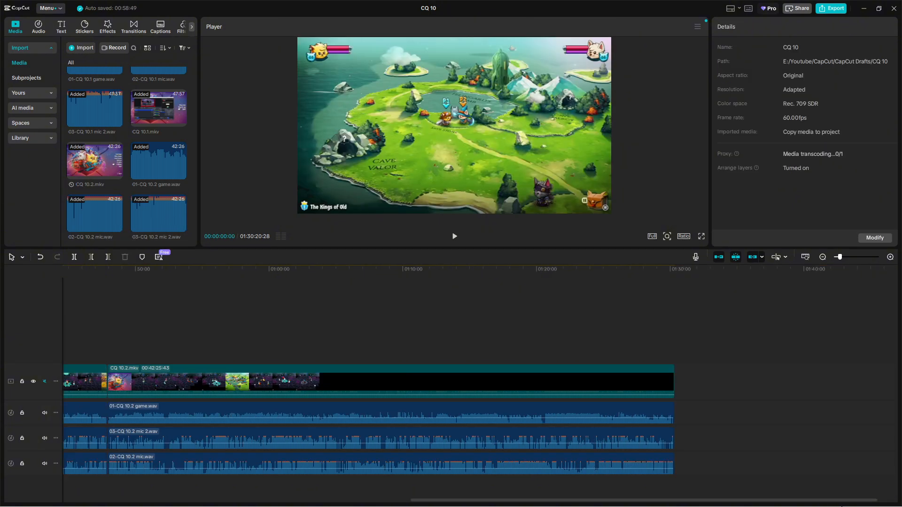
Step: Review the combined timeline by previewing the end of the CQ 10.2 footage and inspecting the gameplay around the nine-minute mark
{"action": "scroll", "coordinate": [431, 469], "scroll_direction": "left", "scroll_amount": 15}
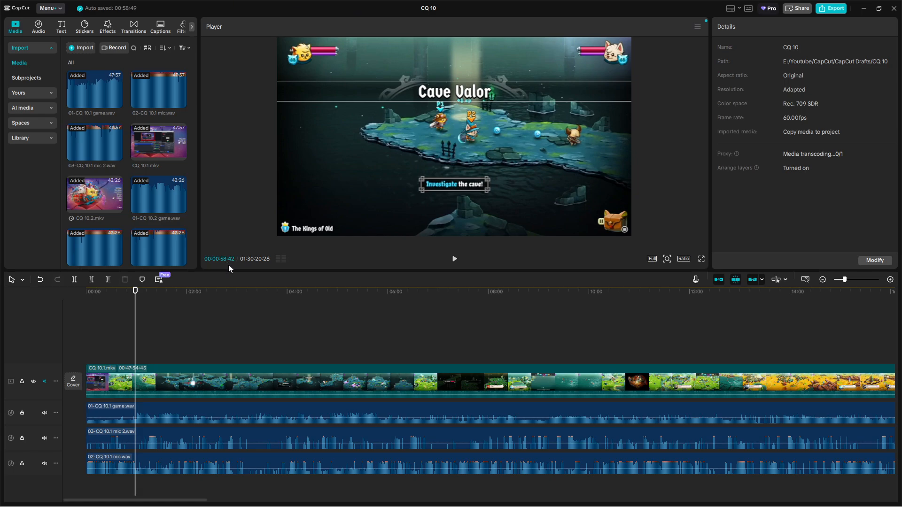
{"action": "left_click_drag", "start_coordinate": [197, 502], "coordinate": [893, 502]}
{"action": "left_click", "coordinate": [556, 325]}
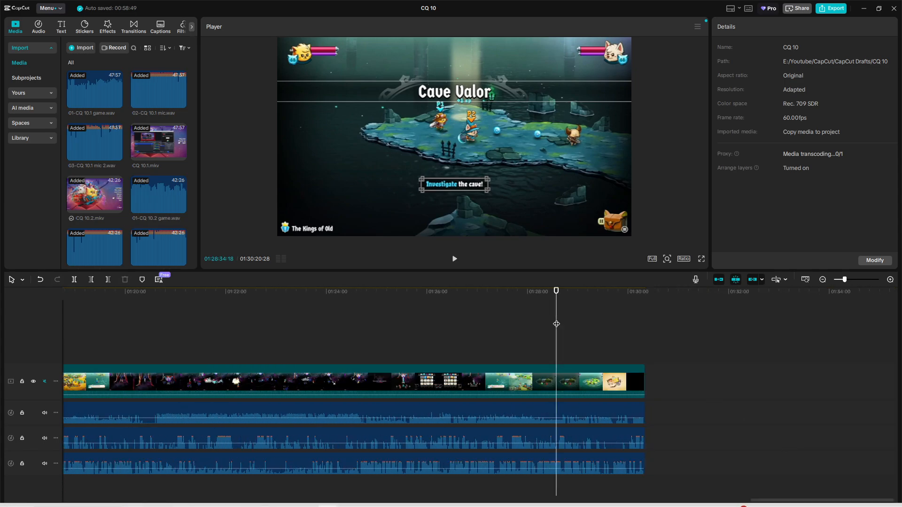
{"action": "left_click_drag", "start_coordinate": [556, 324], "coordinate": [612, 328]}
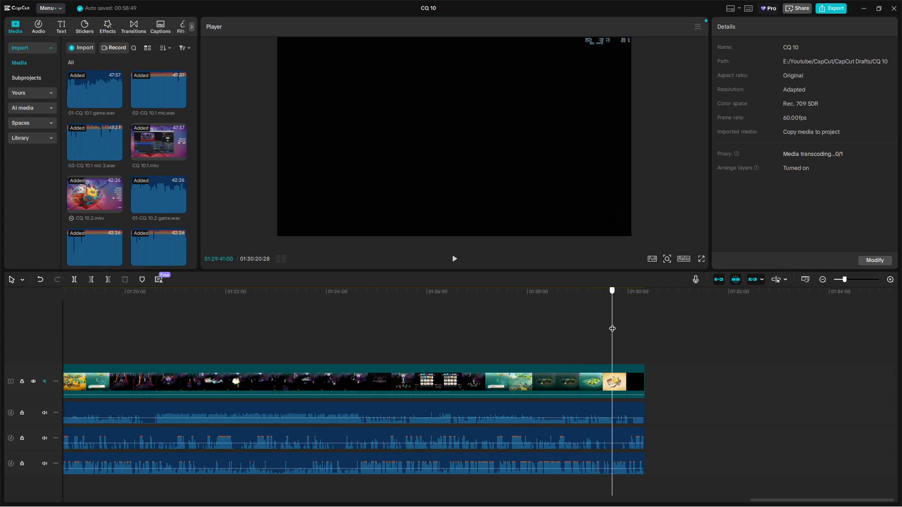
{"action": "left_click", "coordinate": [455, 259]}
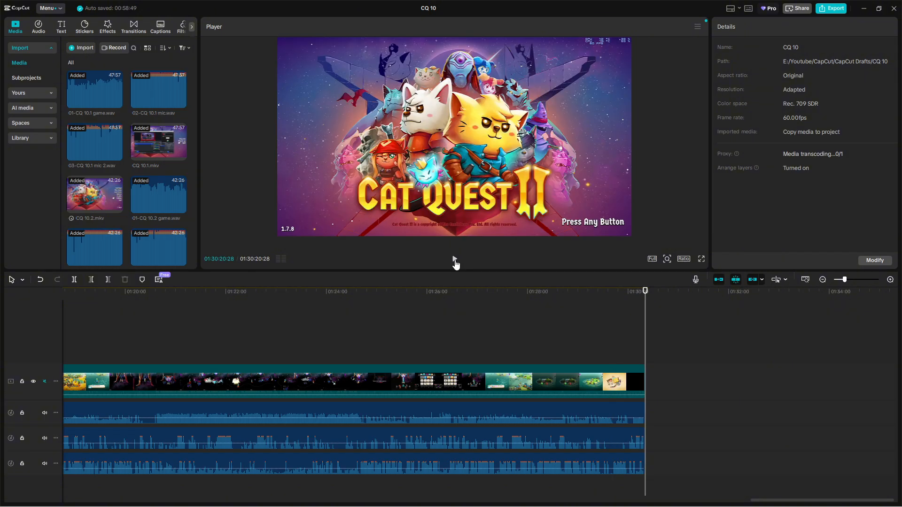
{"action": "left_click", "coordinate": [454, 260]}
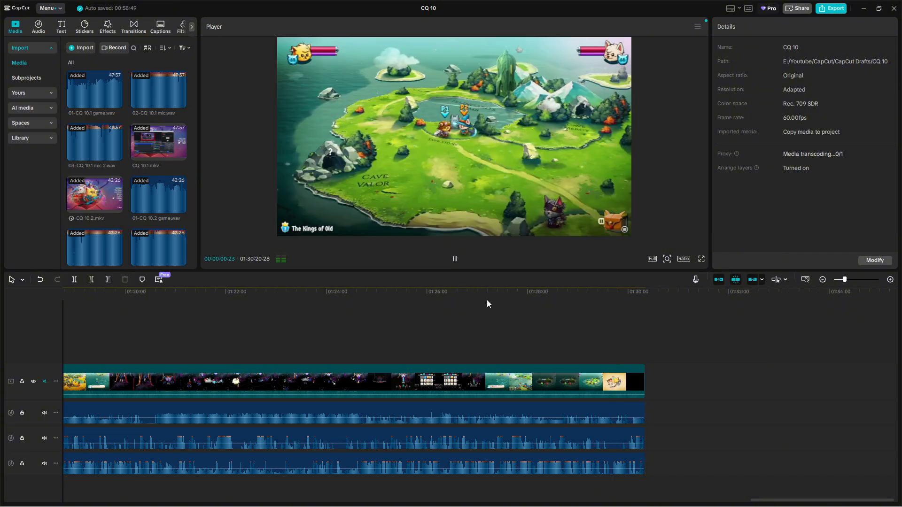
{"action": "left_click_drag", "start_coordinate": [520, 295], "coordinate": [2, 363]}
{"action": "left_click_drag", "start_coordinate": [118, 324], "coordinate": [551, 399]}
{"action": "scroll", "coordinate": [551, 400], "scroll_direction": "up", "scroll_amount": 3}
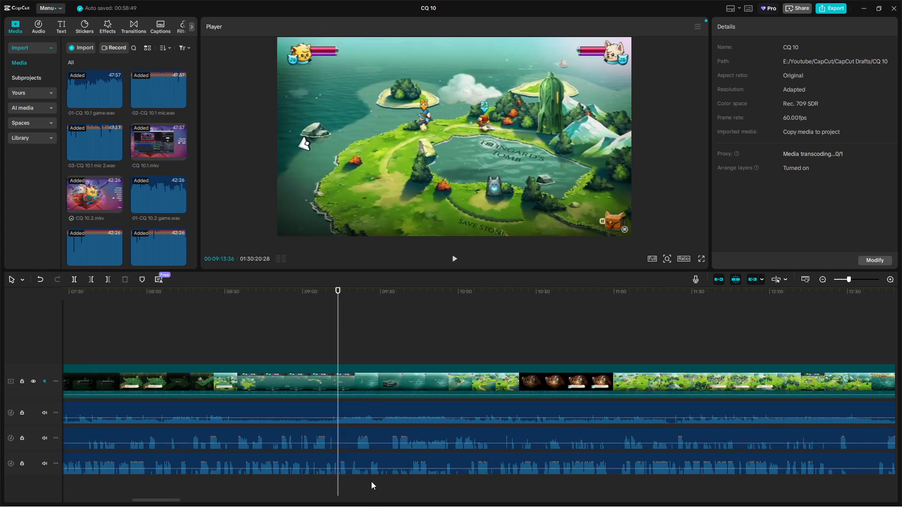
Step: Split the CQ 10.1 video and its three audio clips at 00:09:13:36 and 00:09:25:51
{"action": "left_click_drag", "start_coordinate": [371, 485], "coordinate": [383, 378]}
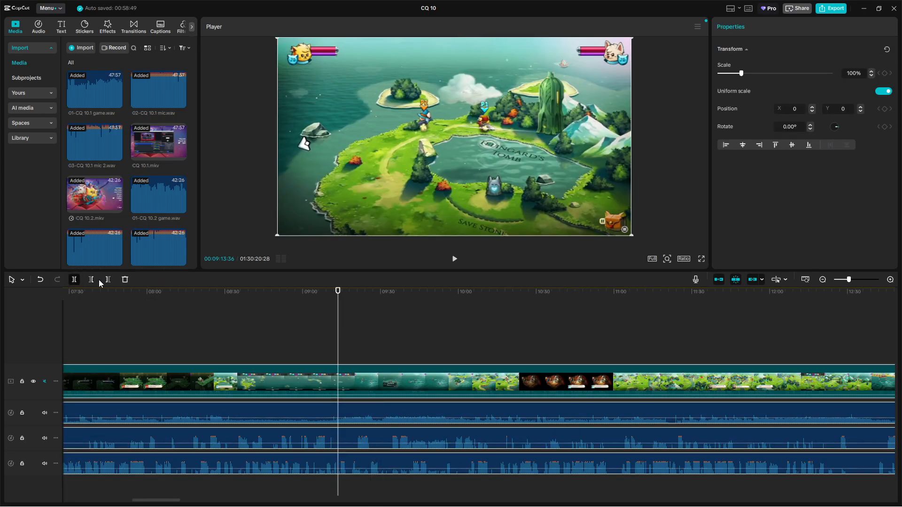
{"action": "left_click", "coordinate": [74, 280]}
{"action": "left_click_drag", "start_coordinate": [336, 311], "coordinate": [376, 322]}
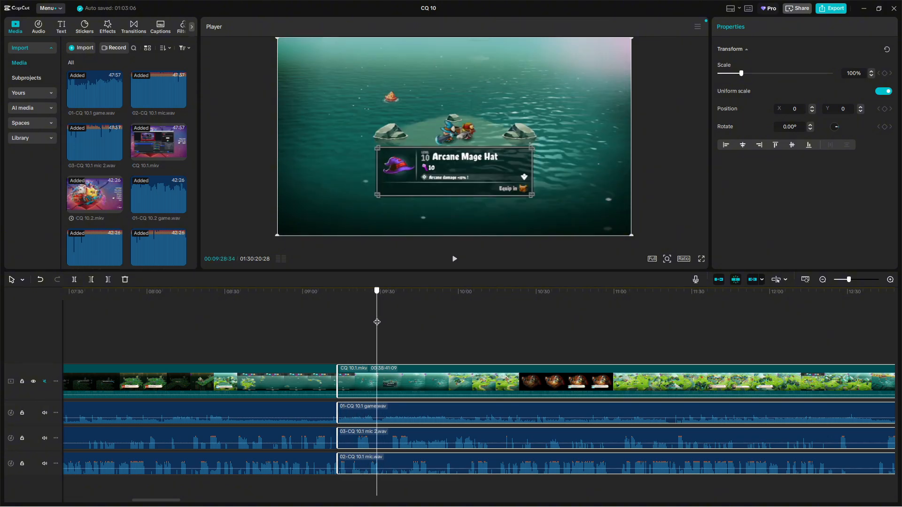
{"action": "left_click", "coordinate": [75, 280]}
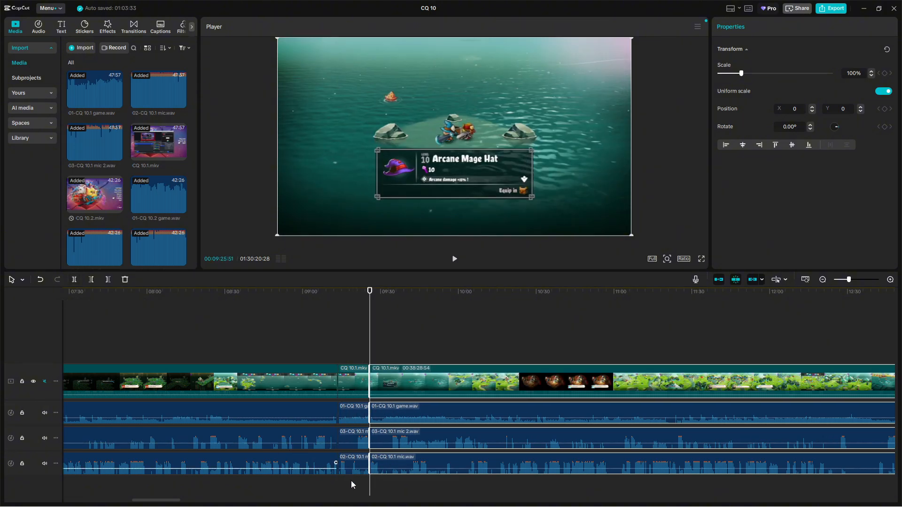
Step: Delete the segment between the two cuts on all tracks and shift the following audio clips back to close the gap
{"action": "left_click_drag", "start_coordinate": [351, 482], "coordinate": [353, 385]}
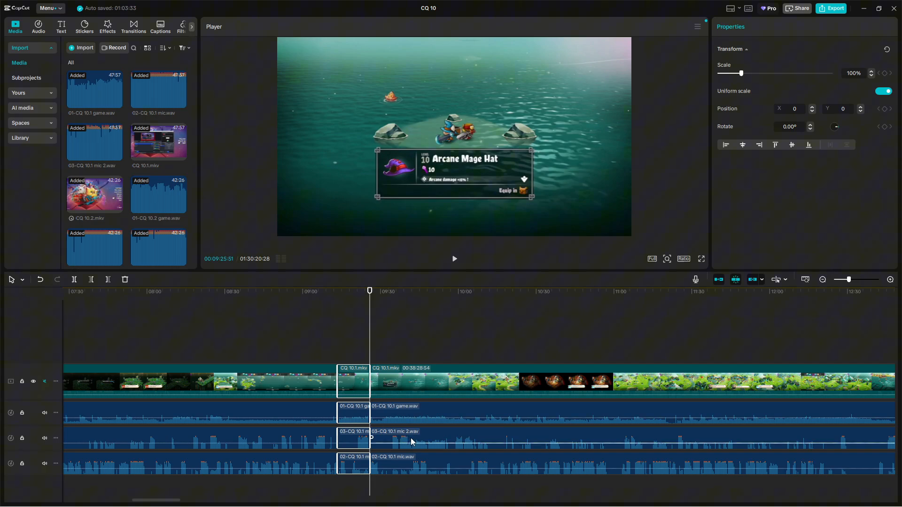
{"action": "key", "text": "Delete"}
{"action": "left_click_drag", "start_coordinate": [435, 490], "coordinate": [431, 414]}
{"action": "left_click_drag", "start_coordinate": [432, 414], "coordinate": [357, 339]}
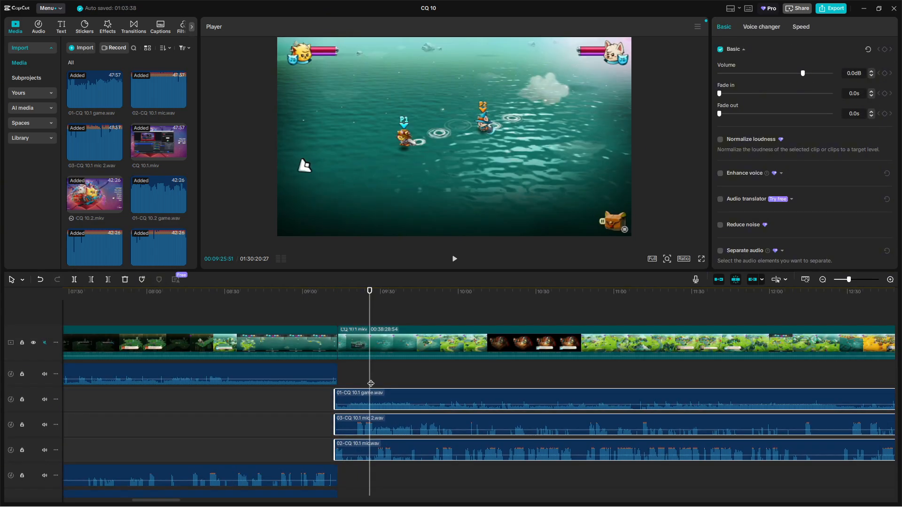
{"action": "key", "text": "ctrl+z"}
{"action": "left_click_drag", "start_coordinate": [439, 412], "coordinate": [409, 411]}
Step: Preview the join at 00:09:13:36 and split the video and all audio clips at 00:09:20:55
{"action": "left_click", "coordinate": [336, 308]}
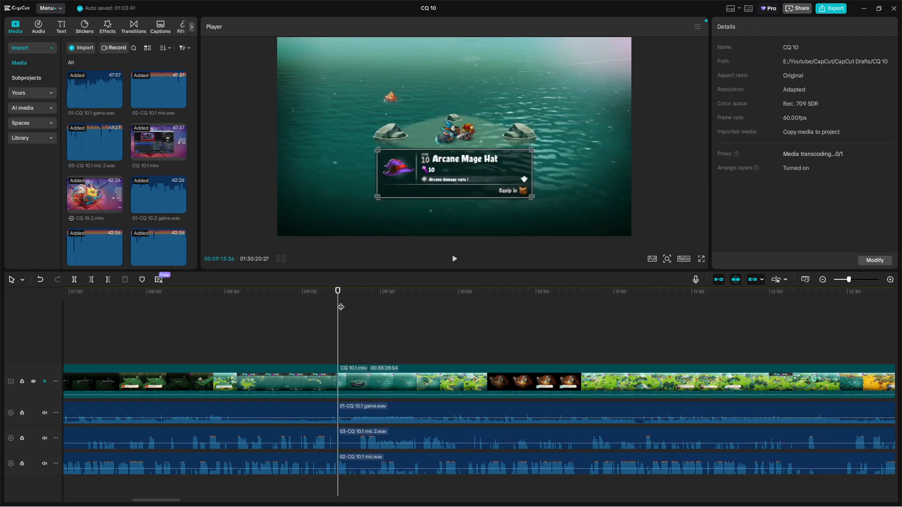
{"action": "left_click", "coordinate": [454, 259]}
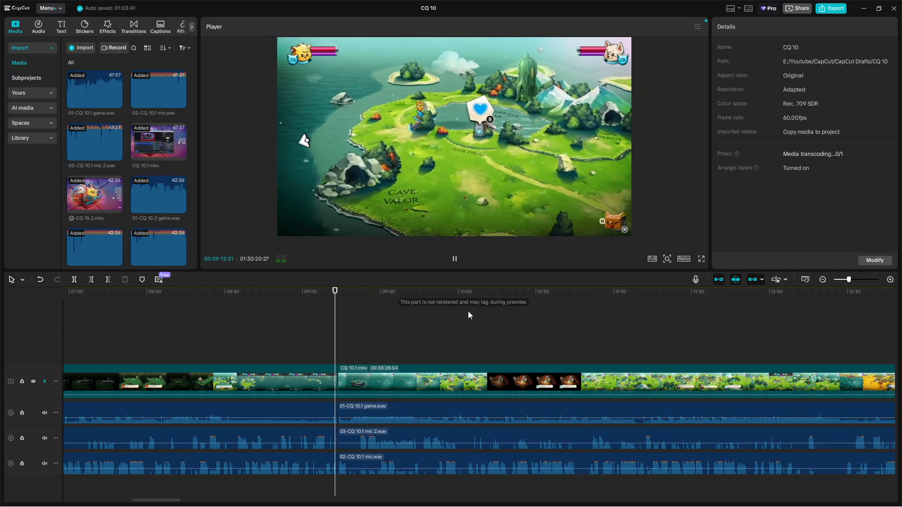
{"action": "left_click", "coordinate": [356, 484]}
{"action": "left_click", "coordinate": [394, 451]}
{"action": "left_click", "coordinate": [74, 280]}
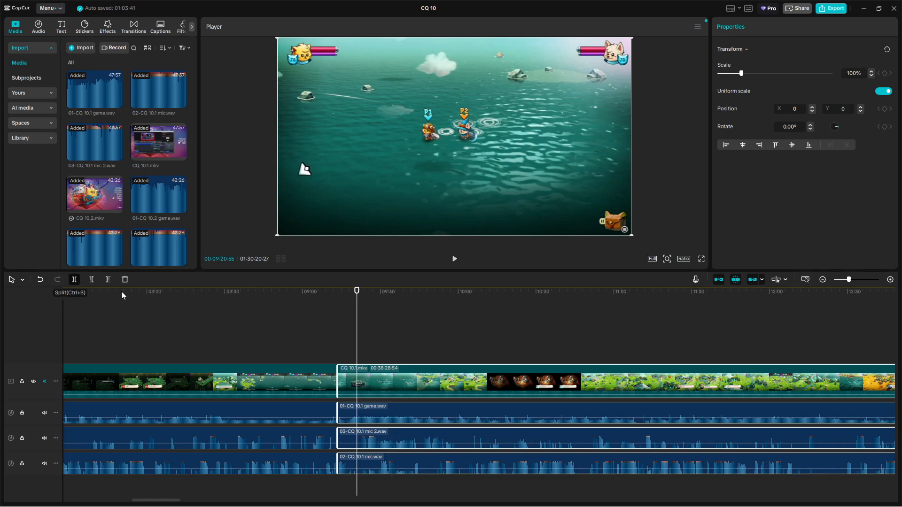
Step: Find the start of the Kirry dialogue and split the video and all audio clips there at 00:09:54:32
{"action": "left_click_drag", "start_coordinate": [356, 316], "coordinate": [433, 340]}
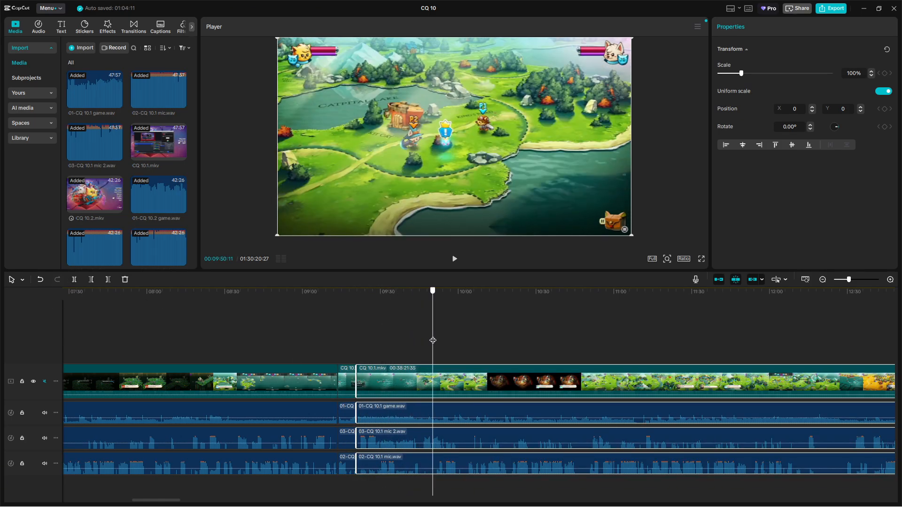
{"action": "left_click", "coordinate": [469, 471]}
{"action": "left_click_drag", "start_coordinate": [428, 322], "coordinate": [422, 324]}
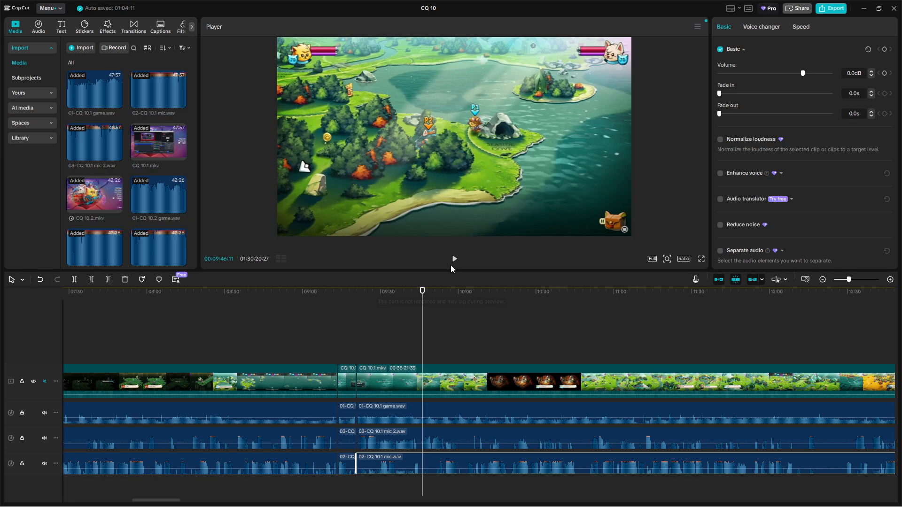
{"action": "left_click", "coordinate": [454, 259]}
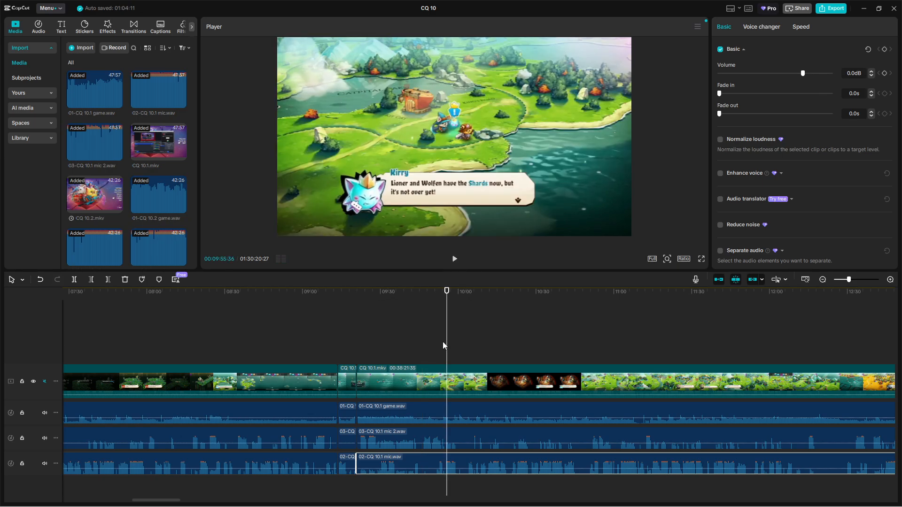
{"action": "scroll", "coordinate": [443, 345], "scroll_direction": "up", "scroll_amount": 4}
{"action": "left_click_drag", "start_coordinate": [446, 330], "coordinate": [442, 331]}
{"action": "left_click_drag", "start_coordinate": [470, 486], "coordinate": [468, 385]}
{"action": "left_click", "coordinate": [73, 280]}
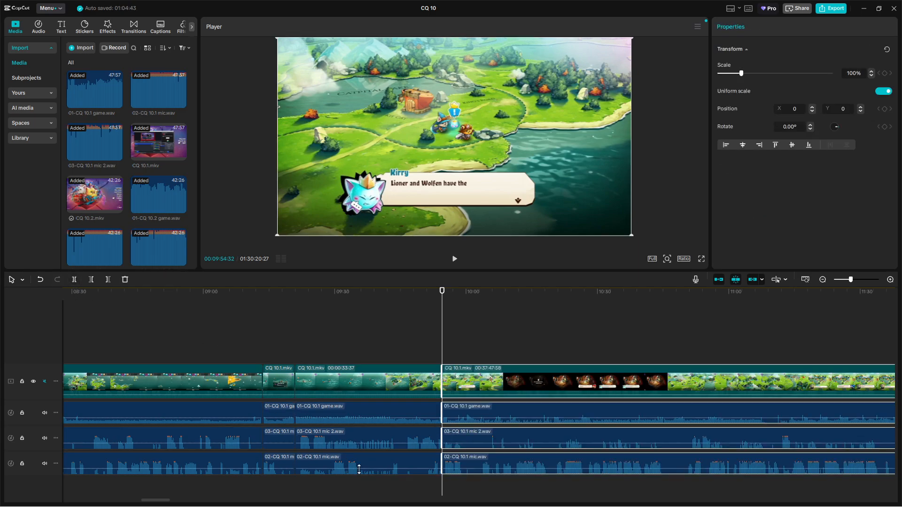
Step: Delete the travel segment before the Kirry dialogue on all tracks, close the audio gap, and preview the join
{"action": "left_click_drag", "start_coordinate": [395, 491], "coordinate": [396, 389]}
{"action": "key", "text": "Delete"}
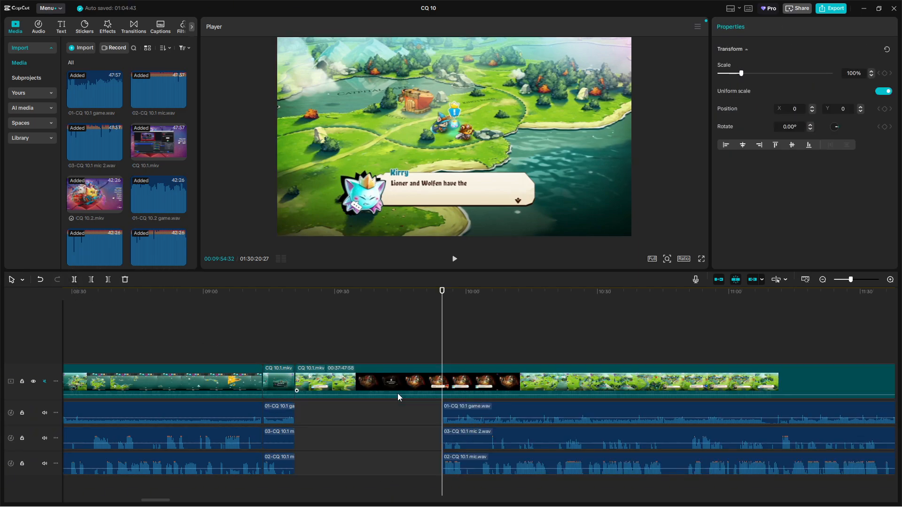
{"action": "left_click_drag", "start_coordinate": [476, 485], "coordinate": [339, 416]}
{"action": "left_click", "coordinate": [454, 259]}
{"action": "left_click", "coordinate": [454, 260]}
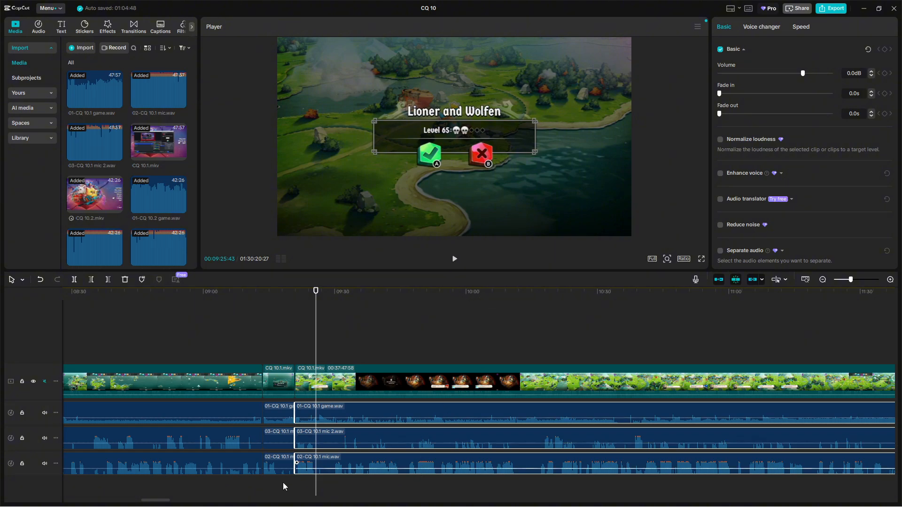
{"action": "left_click_drag", "start_coordinate": [170, 501], "coordinate": [200, 500]}
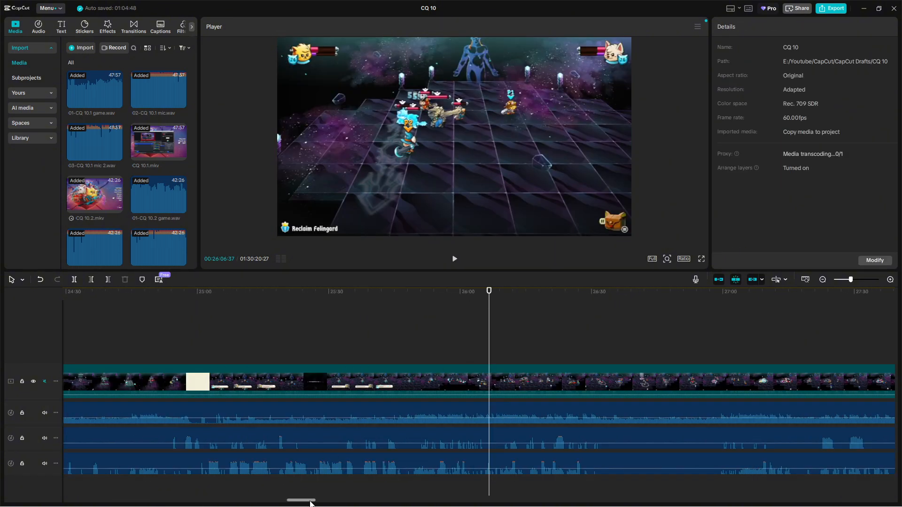
{"action": "left_click_drag", "start_coordinate": [310, 501], "coordinate": [271, 505]}
{"action": "scroll", "coordinate": [371, 481], "scroll_direction": "right", "scroll_amount": 5}
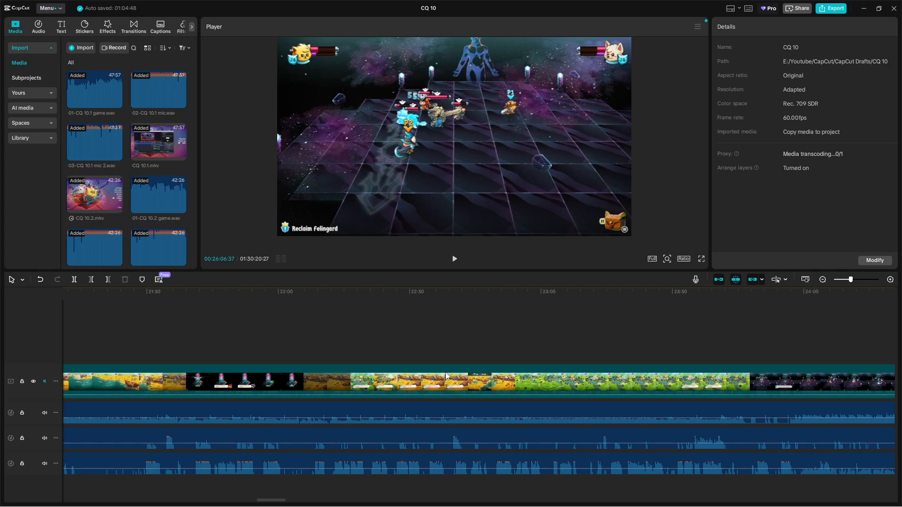
{"action": "left_click_drag", "start_coordinate": [282, 503], "coordinate": [67, 495]}
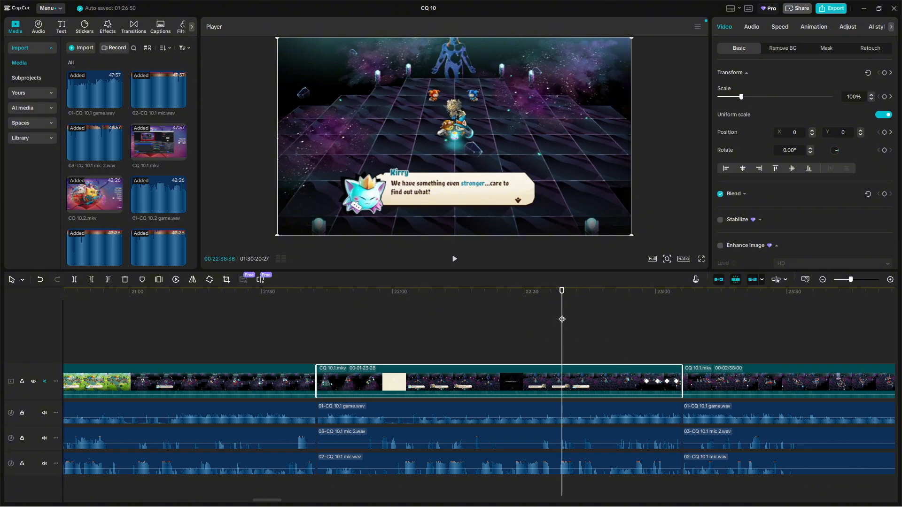
Step: Examine the four scale and position keyframes near 00:23:00 in the CQ 10.1 clip and preview the resulting zoom effect
{"action": "mouse_move", "coordinate": [562, 319]}
{"action": "left_mouse_down"}
{"action": "mouse_move", "coordinate": [579, 320]}
{"action": "mouse_move", "coordinate": [553, 321]}
{"action": "left_mouse_up"}
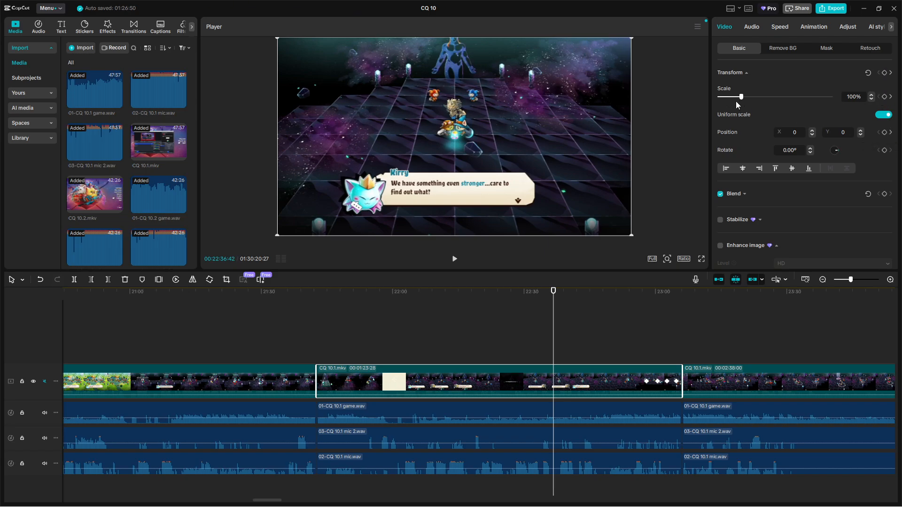
{"action": "left_click", "coordinate": [646, 342]}
{"action": "left_click", "coordinate": [596, 373]}
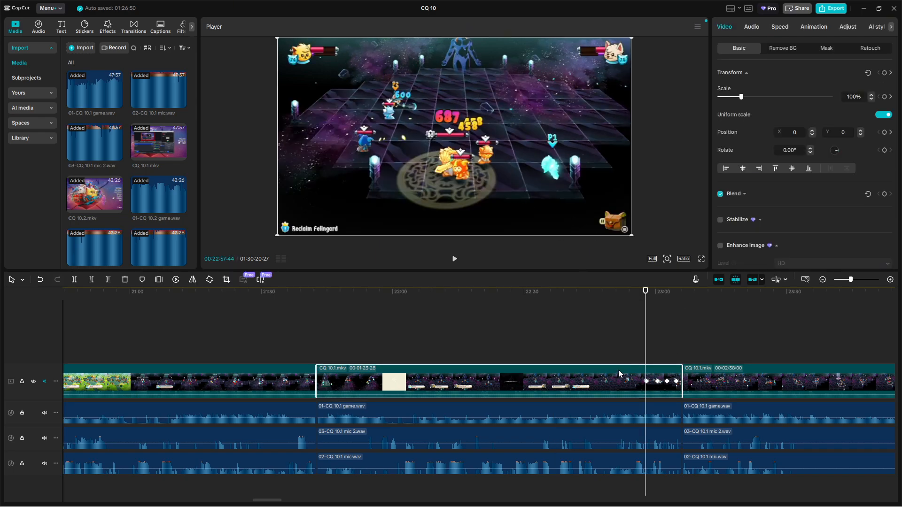
{"action": "left_click", "coordinate": [659, 381]}
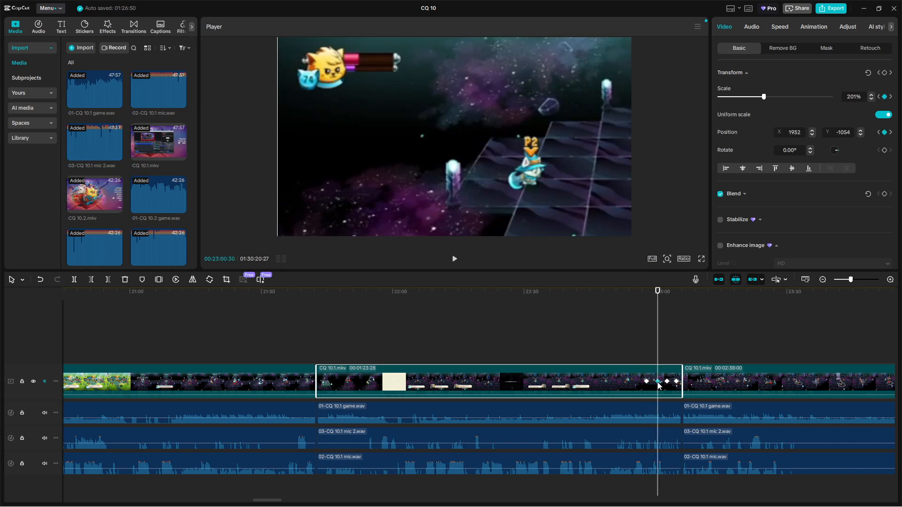
{"action": "left_click", "coordinate": [668, 382]}
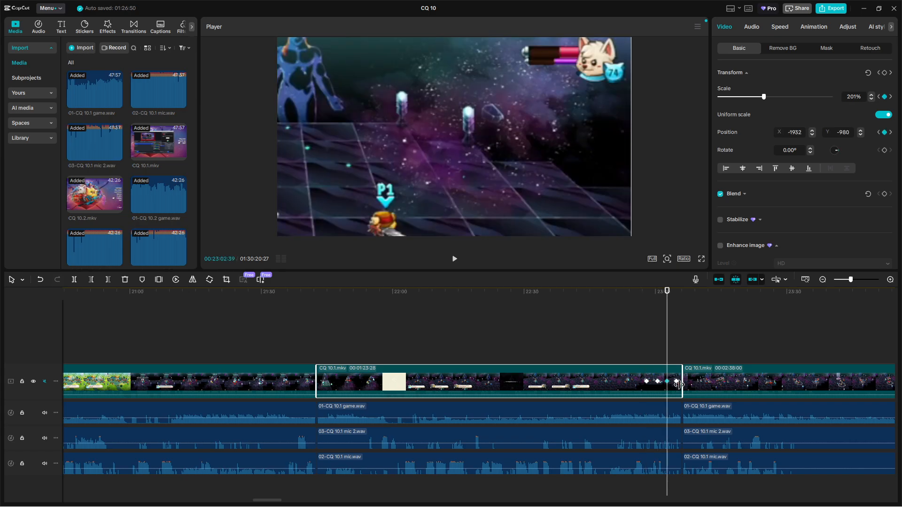
{"action": "left_click", "coordinate": [676, 382]}
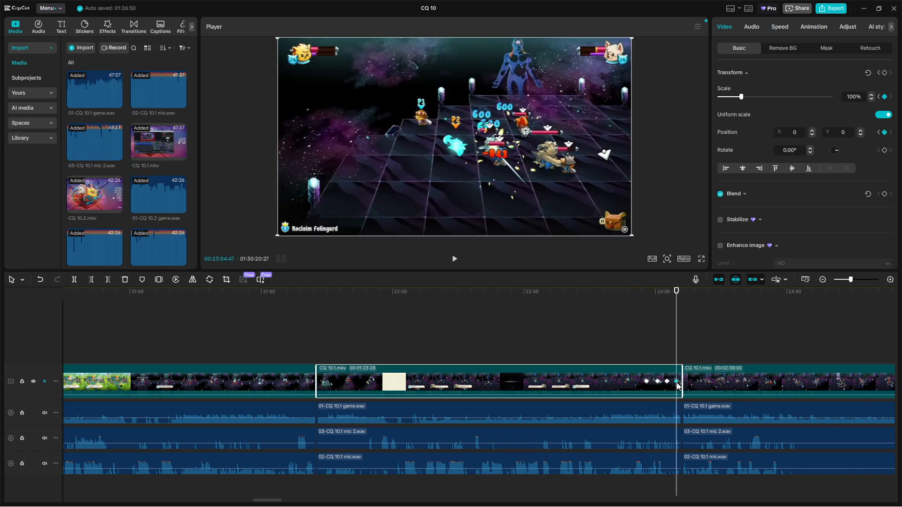
{"action": "left_click", "coordinate": [639, 322]}
{"action": "left_click", "coordinate": [613, 372]}
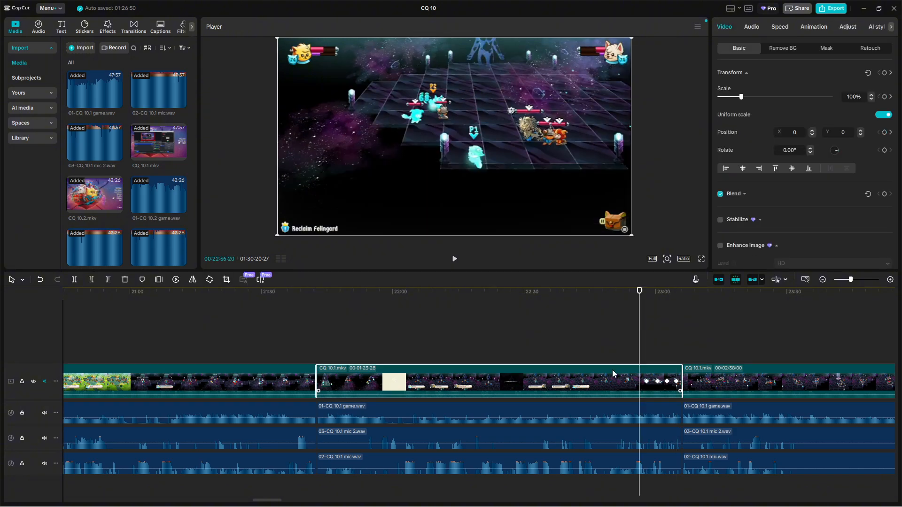
{"action": "left_click", "coordinate": [453, 259]}
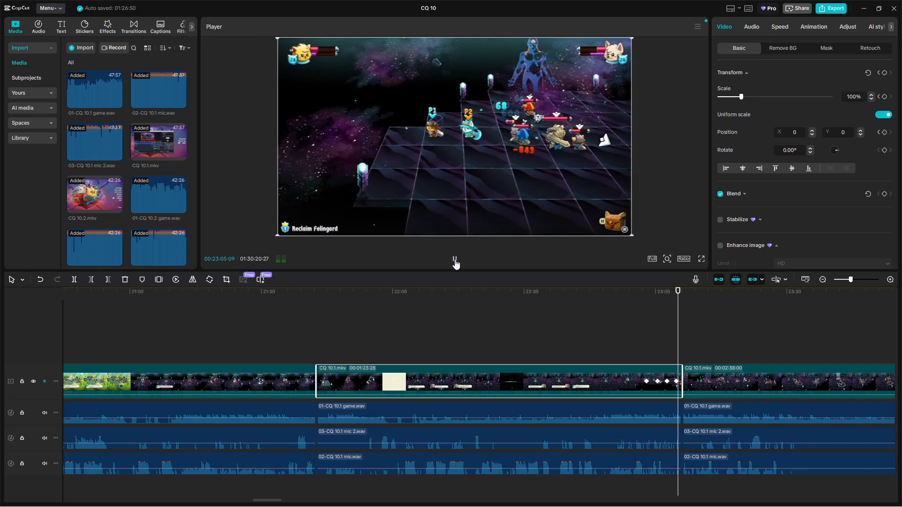
{"action": "left_click", "coordinate": [454, 259]}
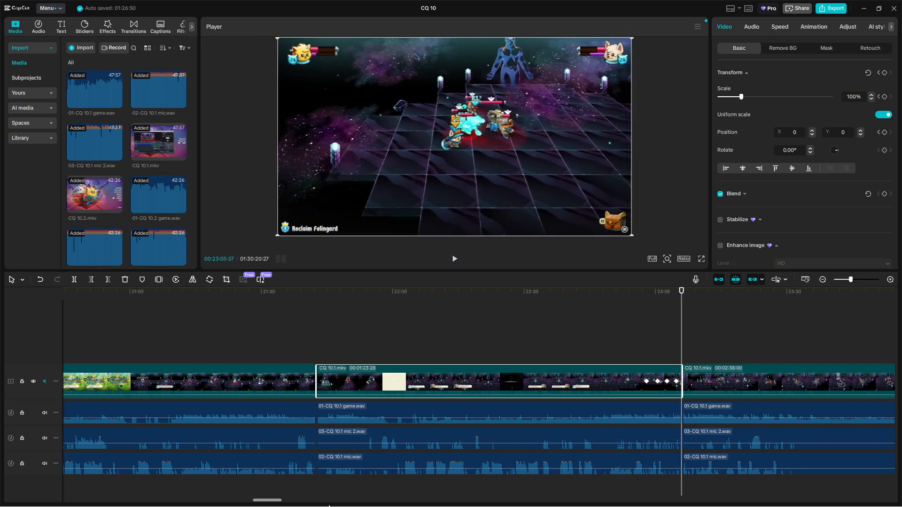
Step: Delete the 00:02:38:00 battle segment following the keyframed clip from the video and all three audio tracks
{"action": "left_click_drag", "start_coordinate": [282, 501], "coordinate": [302, 506]}
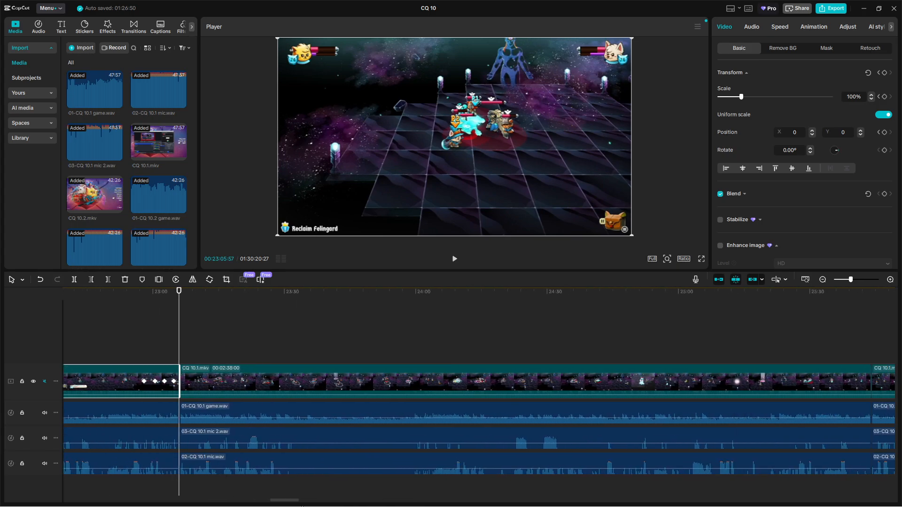
{"action": "left_click", "coordinate": [461, 409]}
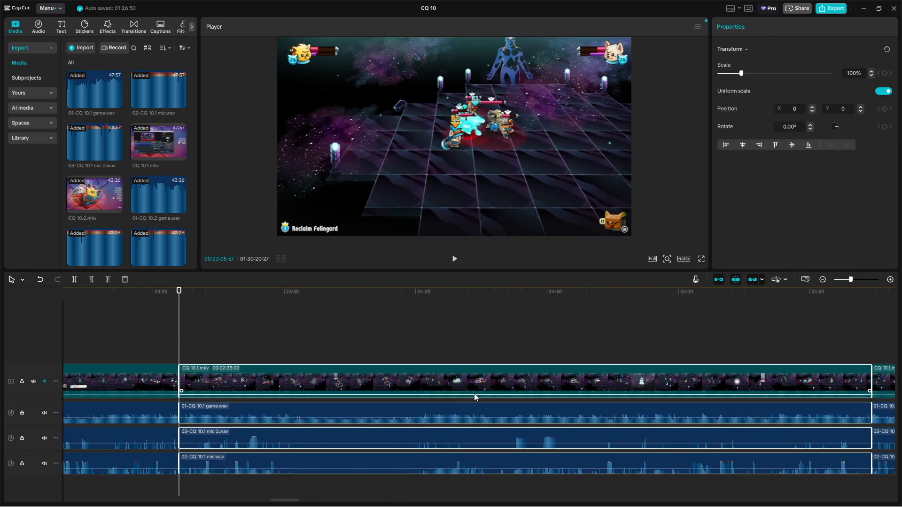
{"action": "key", "text": "Delete"}
Step: Move the remaining CQ 10.1 audio clips back against the cut at 00:23:05:57, keeping each on its own track
{"action": "scroll", "coordinate": [887, 432], "scroll_direction": "right", "scroll_amount": 5}
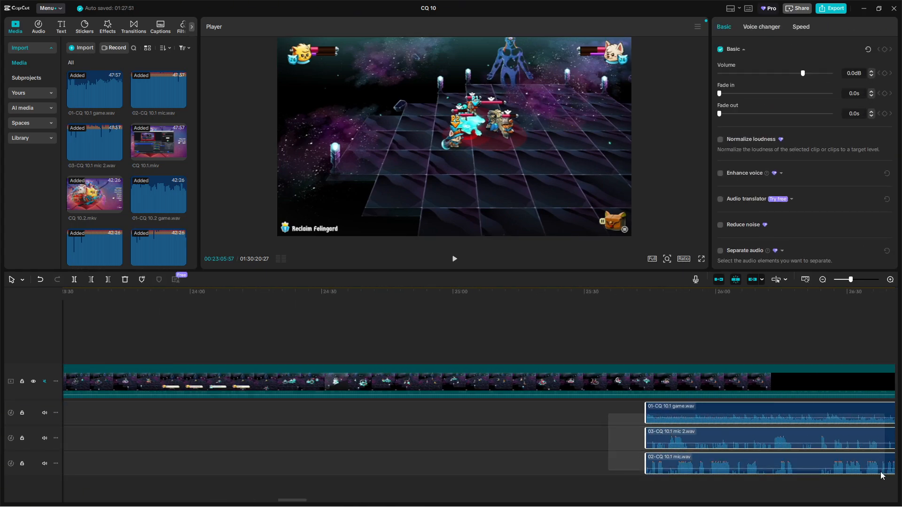
{"action": "left_click_drag", "start_coordinate": [796, 421], "coordinate": [636, 418]}
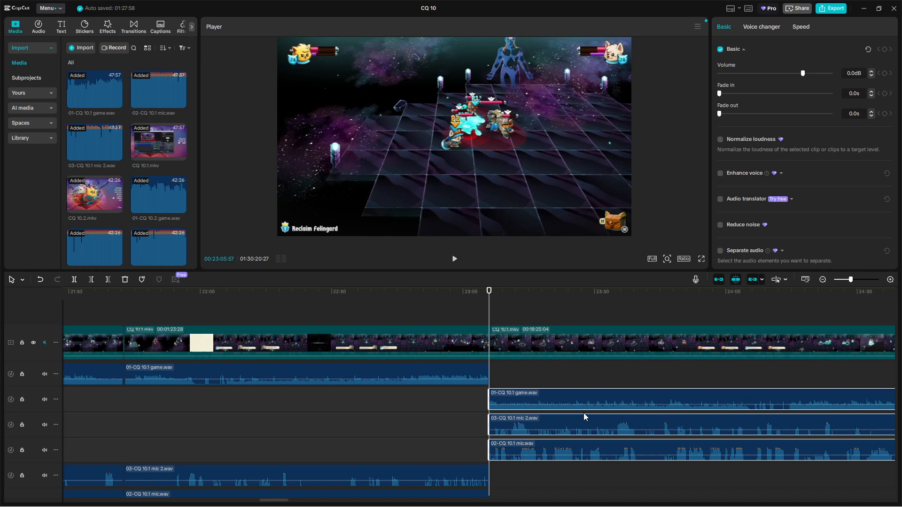
{"action": "key", "text": "ctrl+z"}
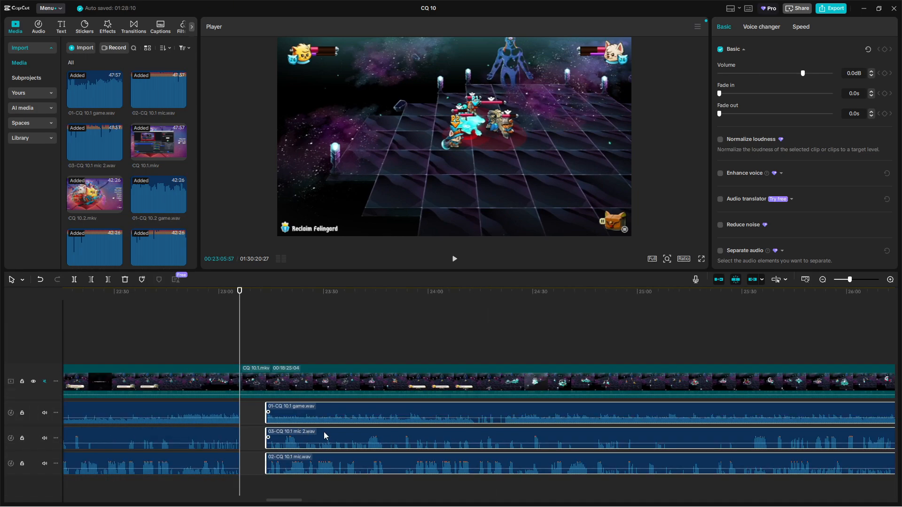
{"action": "mouse_move", "coordinate": [297, 500]}
{"action": "left_mouse_down"}
{"action": "mouse_move", "coordinate": [284, 500]}
{"action": "mouse_move", "coordinate": [294, 499]}
{"action": "left_mouse_up"}
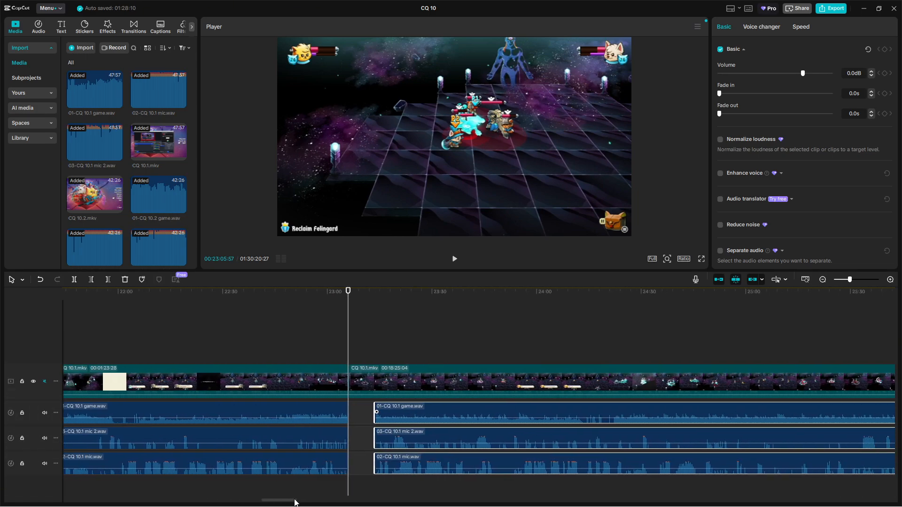
{"action": "left_click_drag", "start_coordinate": [405, 408], "coordinate": [393, 409]}
{"action": "mouse_move", "coordinate": [348, 323]}
{"action": "left_mouse_down"}
{"action": "mouse_move", "coordinate": [318, 322]}
{"action": "mouse_move", "coordinate": [348, 324]}
{"action": "left_mouse_up"}
{"action": "left_click_drag", "start_coordinate": [393, 411], "coordinate": [385, 410]}
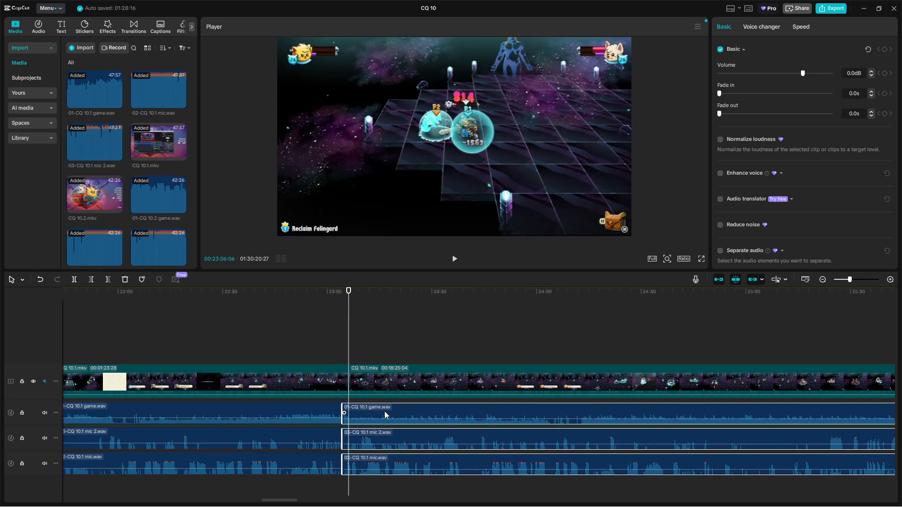
{"action": "left_click", "coordinate": [339, 304]}
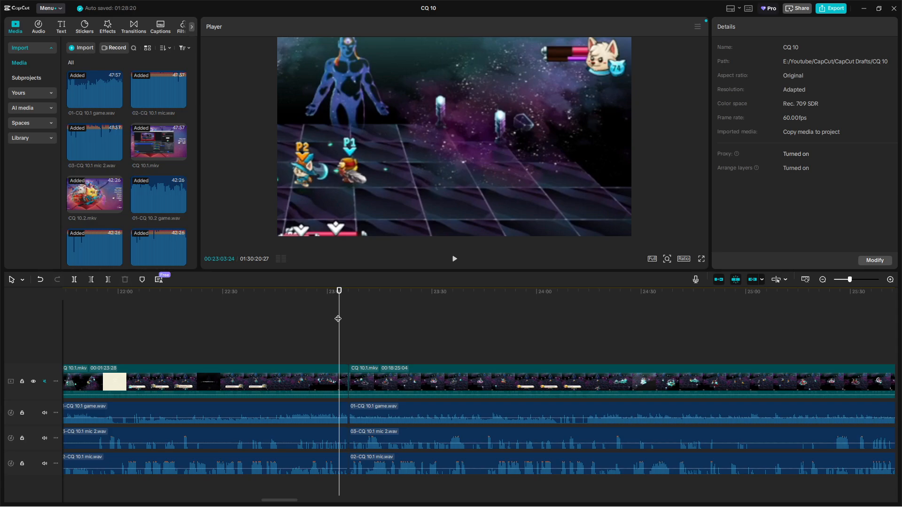
{"action": "left_click", "coordinate": [337, 318]}
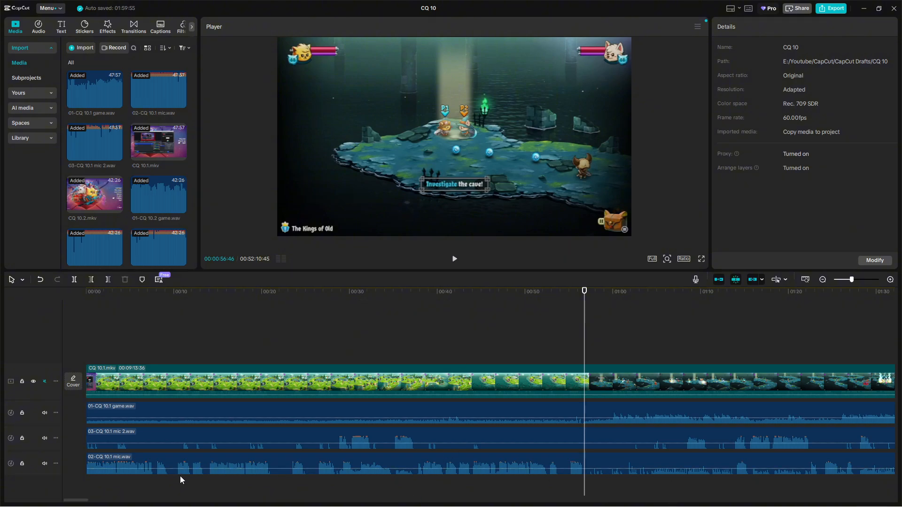
{"action": "scroll", "coordinate": [75, 501], "scroll_direction": "right", "scroll_amount": 1}
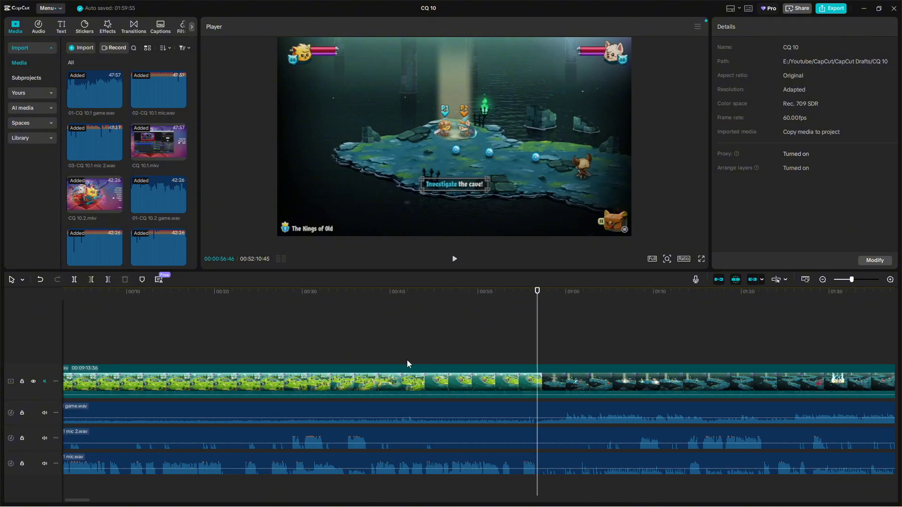
Step: Preview the Cave Valor entrance from about 00:00:55 and split the video and audio tracks near 00:00:59
{"action": "left_click_drag", "start_coordinate": [537, 332], "coordinate": [524, 330]}
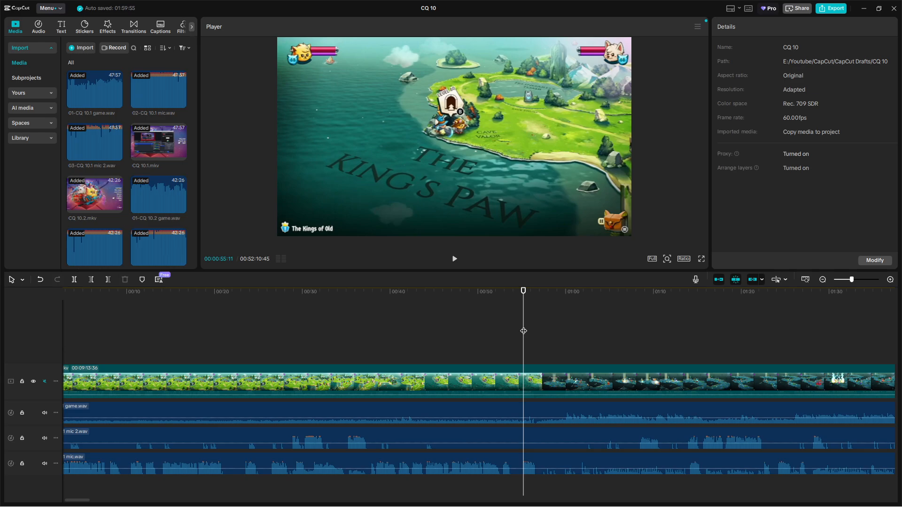
{"action": "left_click", "coordinate": [453, 258]}
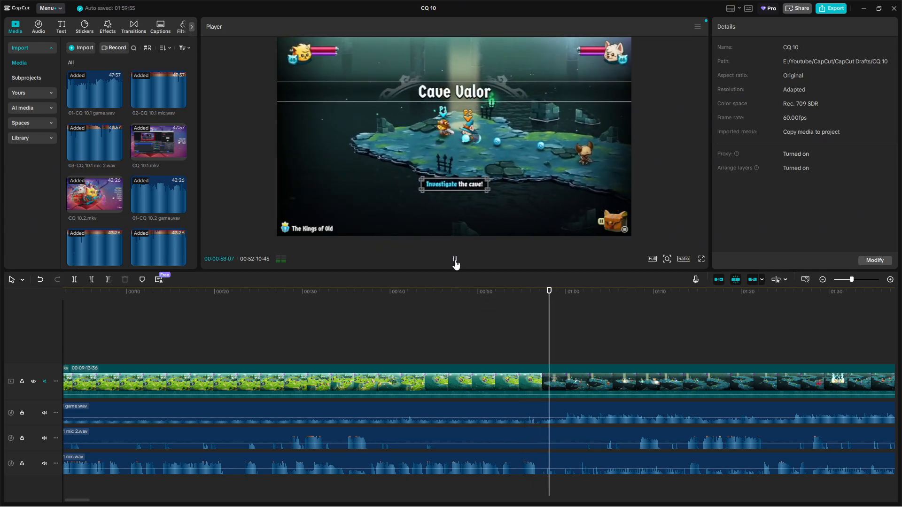
{"action": "left_click", "coordinate": [455, 262]}
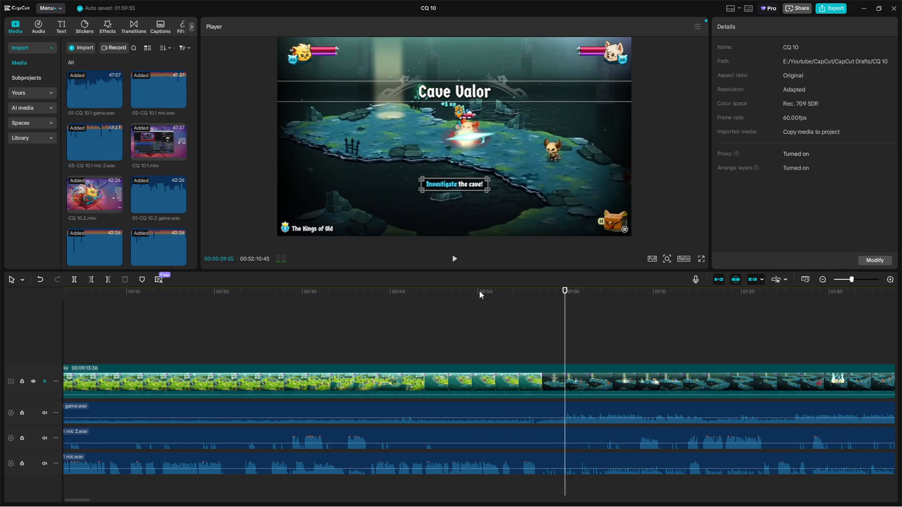
{"action": "left_click_drag", "start_coordinate": [562, 324], "coordinate": [558, 328]}
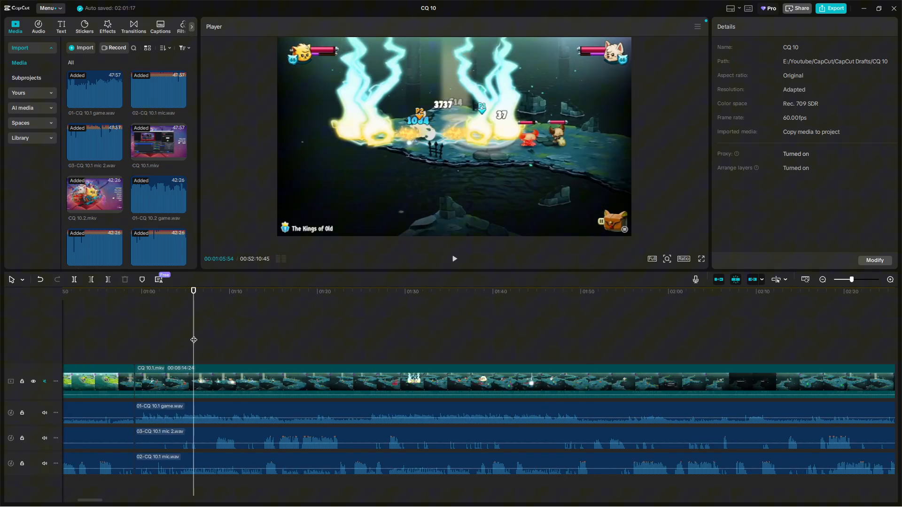
Step: Split all tracks at 00:02:05:50 and delete the cave battle segment before that cut from the video and audio
{"action": "left_click_drag", "start_coordinate": [193, 340], "coordinate": [718, 467]}
{"action": "left_click", "coordinate": [747, 406]}
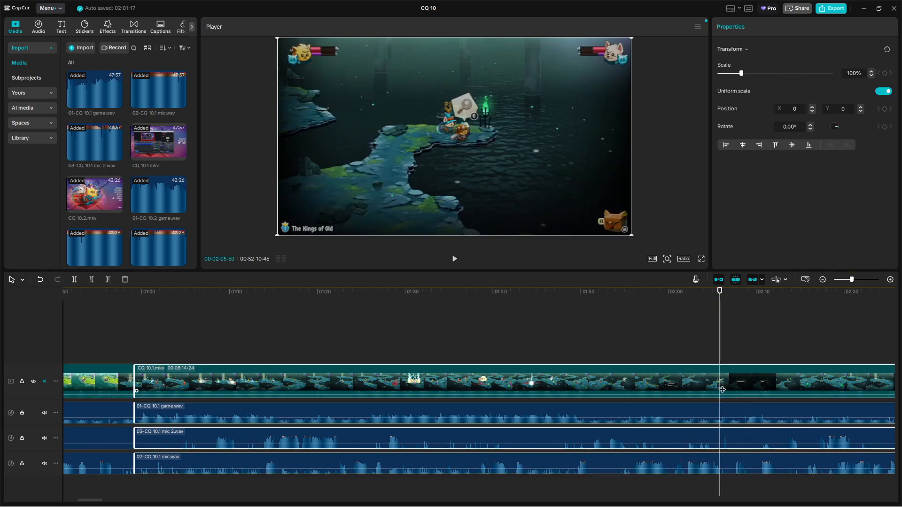
{"action": "left_click", "coordinate": [75, 280]}
{"action": "left_click", "coordinate": [581, 464]}
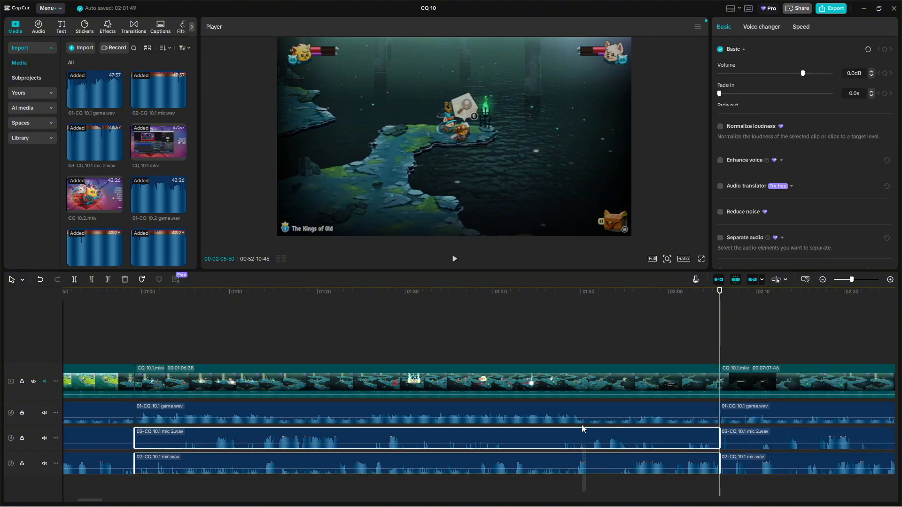
{"action": "left_click", "coordinate": [578, 385]}
{"action": "key", "text": "Delete"}
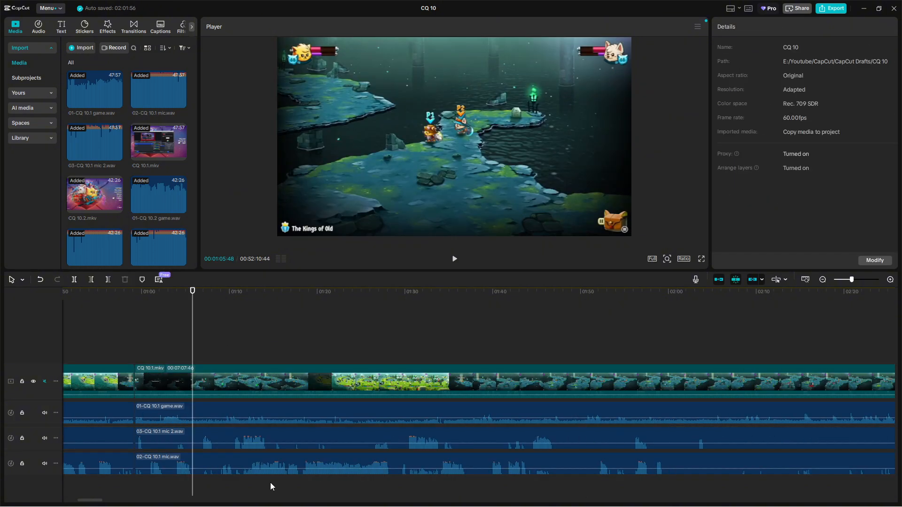
Step: Split the video and all audio tracks at 00:01:05:48 and play back the footage
{"action": "left_click", "coordinate": [279, 385]}
{"action": "left_click", "coordinate": [74, 279]}
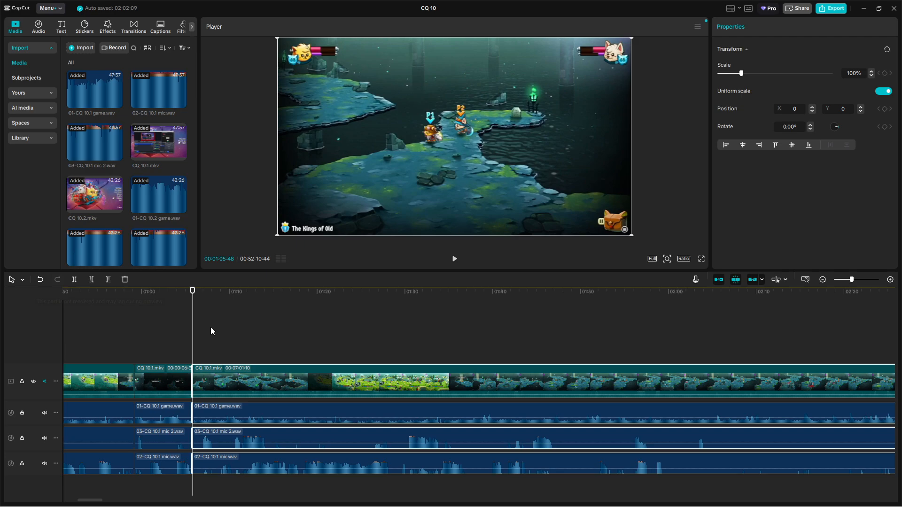
{"action": "left_click", "coordinate": [442, 288]}
{"action": "left_click", "coordinate": [454, 258]}
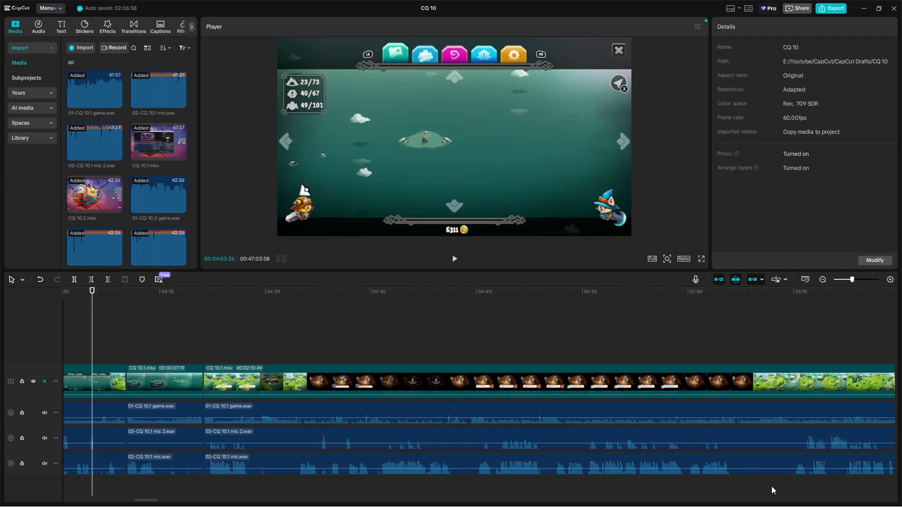
Step: Scrub back through the CQ 10.1 footage from about 00:03:27 to 00:03:19
{"action": "left_click_drag", "start_coordinate": [155, 504], "coordinate": [135, 504]}
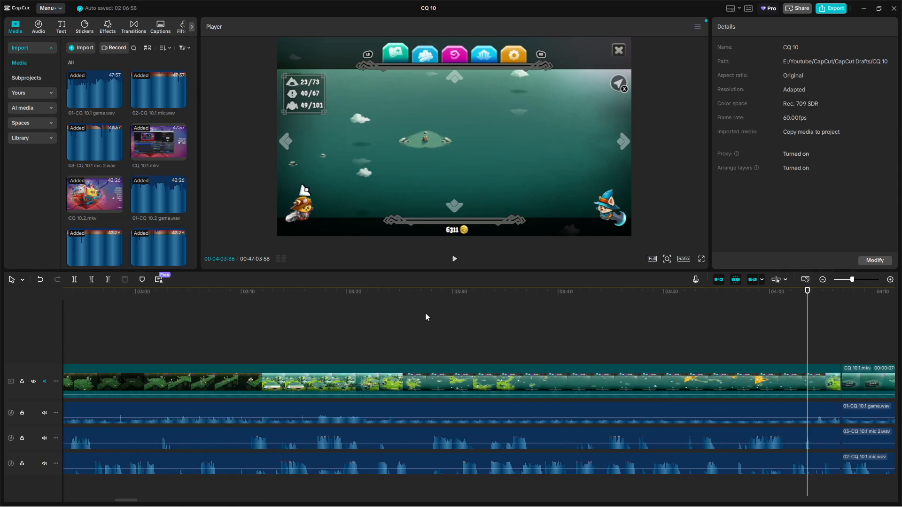
{"action": "left_click", "coordinate": [426, 326]}
{"action": "left_click_drag", "start_coordinate": [426, 326], "coordinate": [342, 365]}
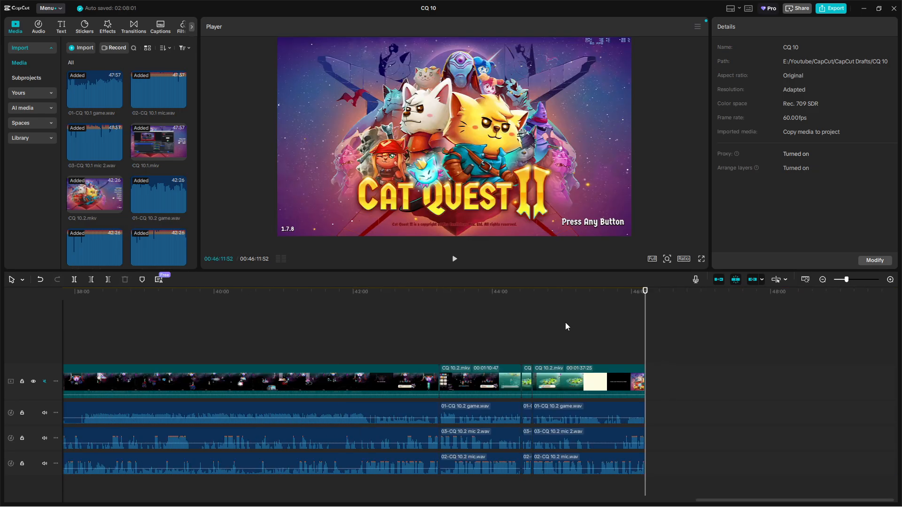
Step: Check the saved presets and import CQ full screen.jpg from the Thumbnails Full screen folder into the project media
{"action": "left_click", "coordinate": [29, 93]}
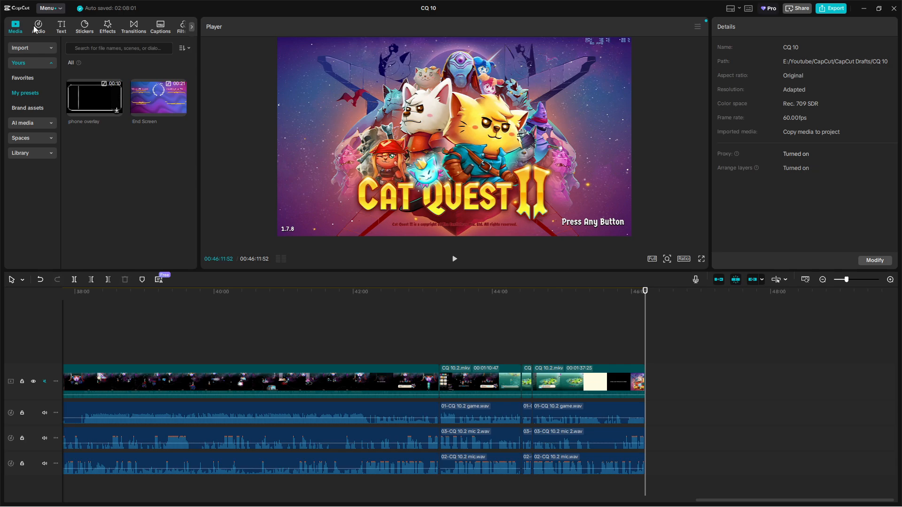
{"action": "left_click", "coordinate": [31, 47]}
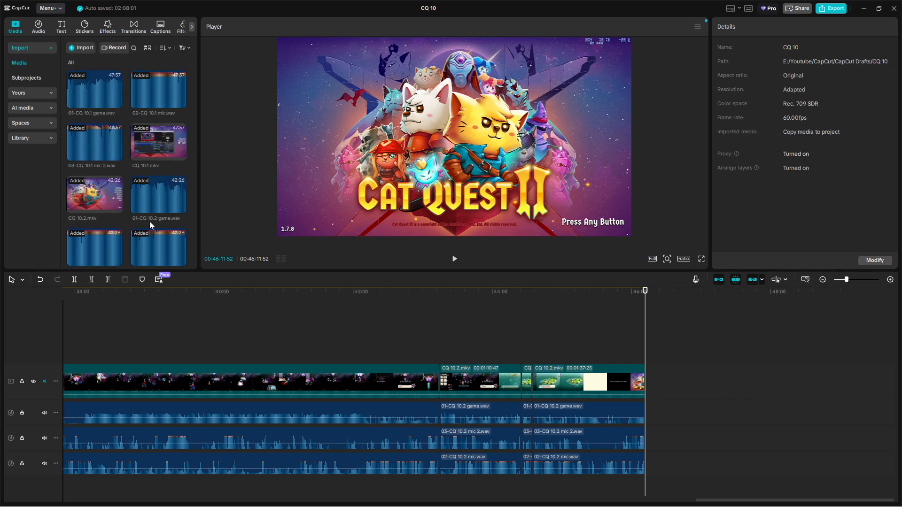
{"action": "scroll", "coordinate": [151, 201], "scroll_direction": "down", "scroll_amount": 1}
{"action": "left_click", "coordinate": [204, 496]}
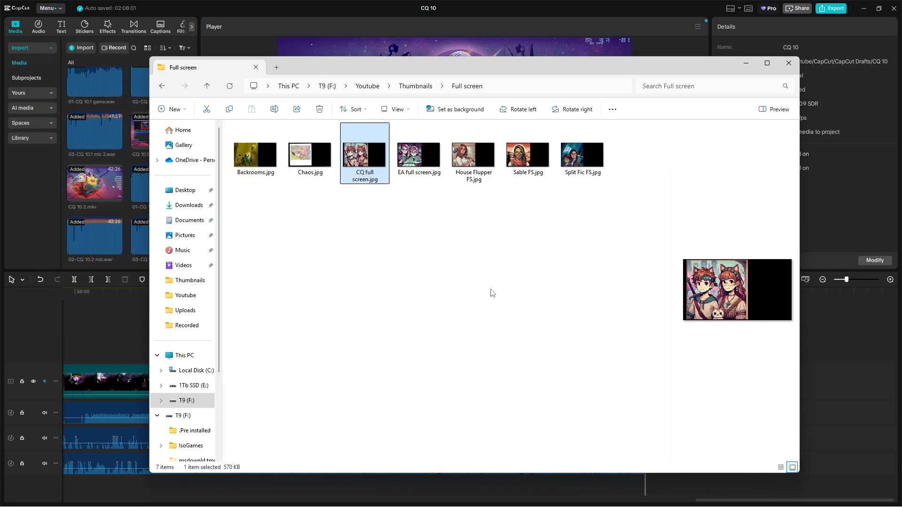
{"action": "left_click_drag", "start_coordinate": [365, 165], "coordinate": [76, 173]}
{"action": "left_click_drag", "start_coordinate": [77, 172], "coordinate": [77, 173]}
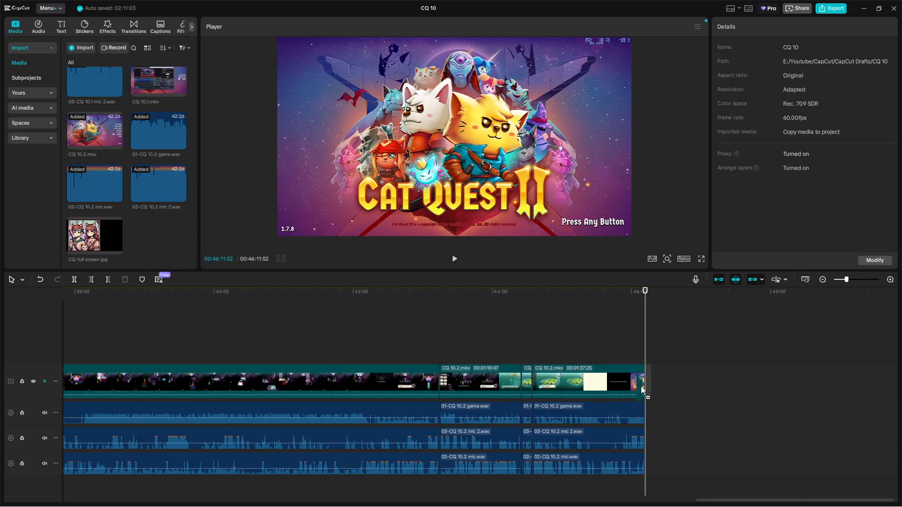
Step: Append CQ full screen.jpg after the final clip, extend it to 00:00:20:11, and remove it from the timeline
{"action": "left_click_drag", "start_coordinate": [644, 387], "coordinate": [877, 395]}
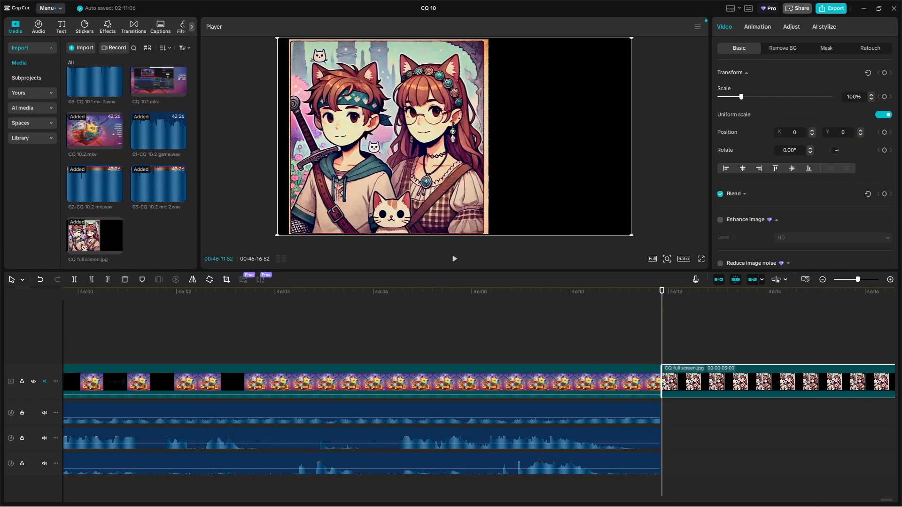
{"action": "left_click_drag", "start_coordinate": [886, 500], "coordinate": [887, 500]}
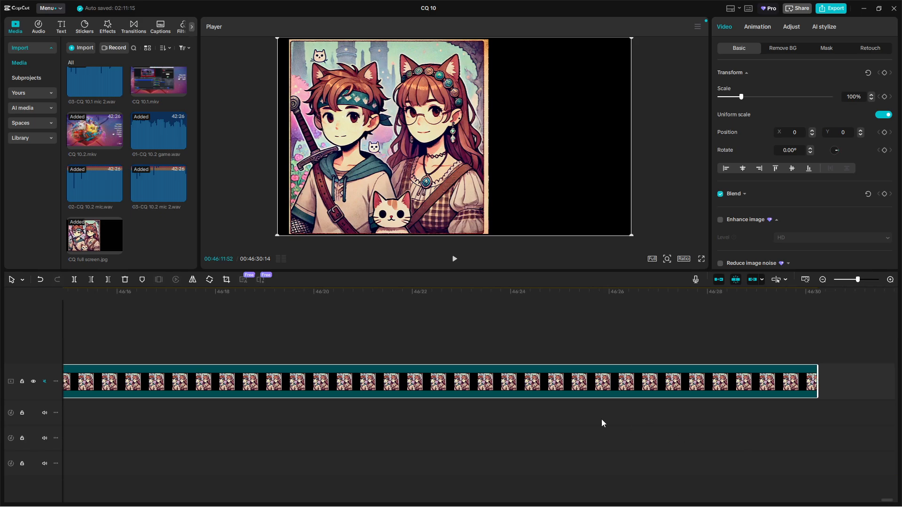
{"action": "scroll", "coordinate": [601, 418], "scroll_direction": "down", "scroll_amount": 5}
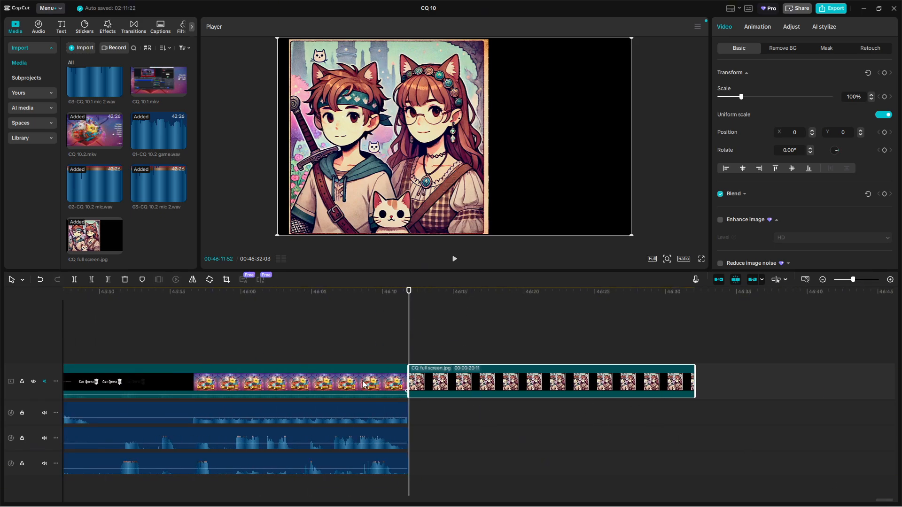
{"action": "key", "text": "Delete"}
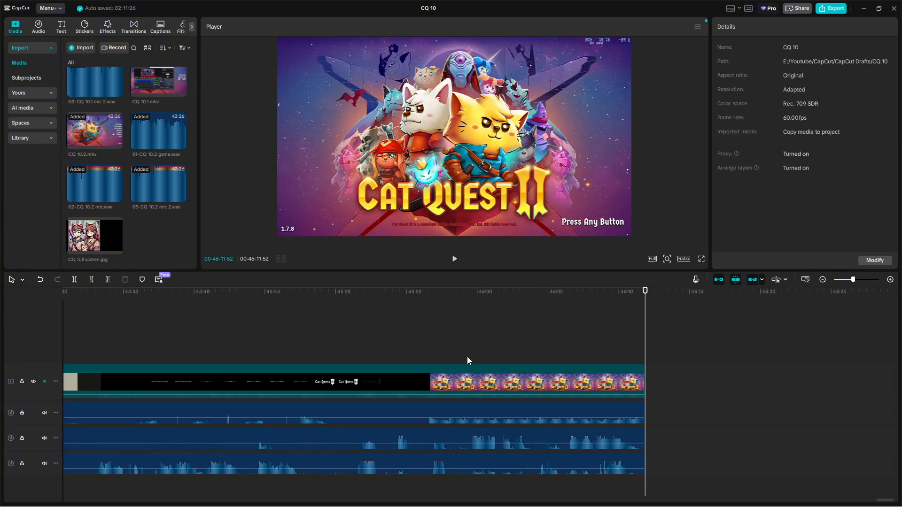
Step: Overlay CQ full screen.jpg above the main track from about 00:45:51:37 to the video's end, and delete the overlay
{"action": "left_click", "coordinate": [437, 337]}
{"action": "left_click_drag", "start_coordinate": [438, 337], "coordinate": [431, 343]}
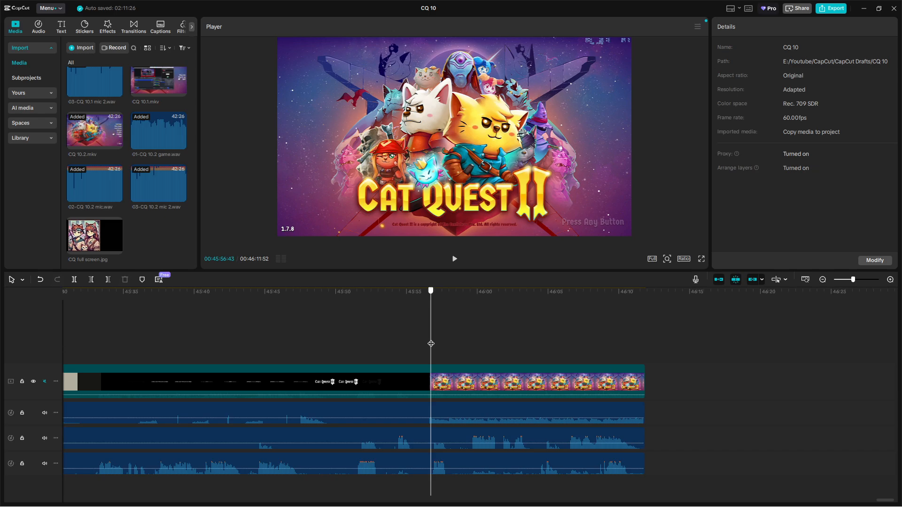
{"action": "left_click_drag", "start_coordinate": [112, 244], "coordinate": [645, 348]}
{"action": "left_click_drag", "start_coordinate": [468, 348], "coordinate": [357, 325]}
{"action": "left_click", "coordinate": [353, 320]}
{"action": "left_click", "coordinate": [477, 342]}
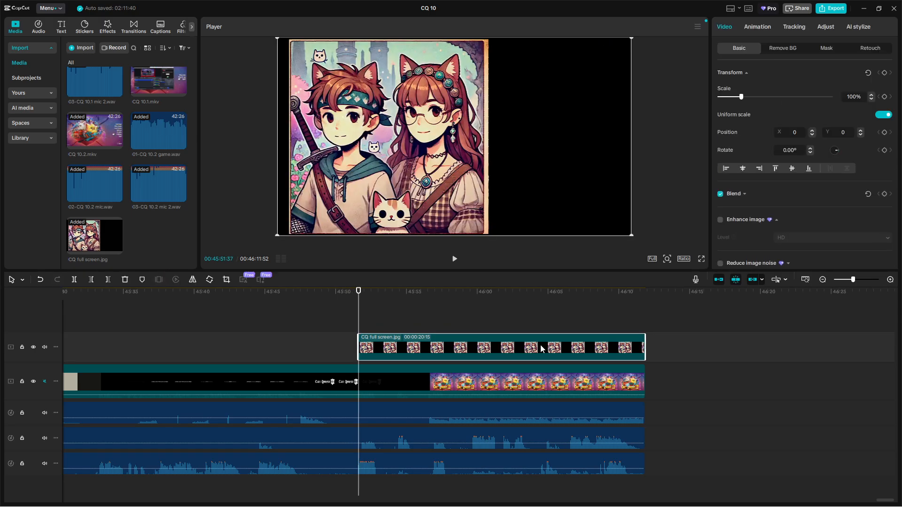
{"action": "key", "text": "Delete"}
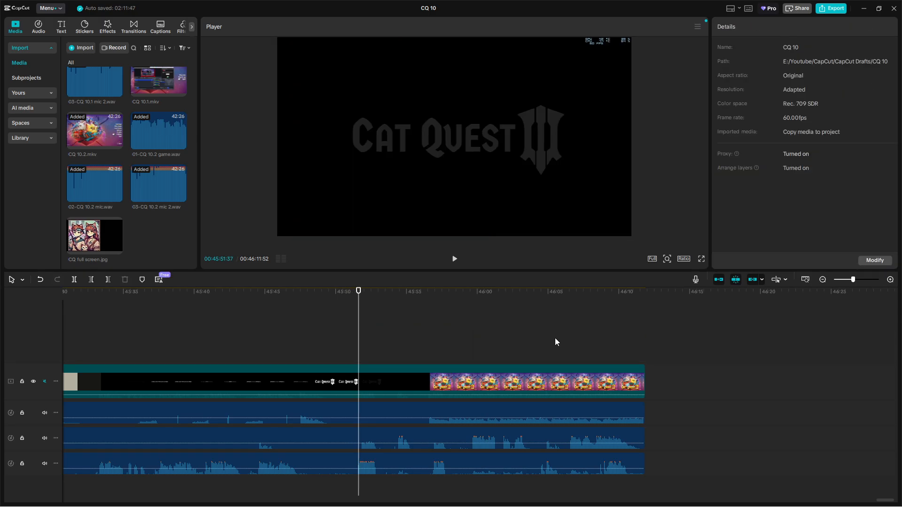
Step: Open the export settings for CQ 10, try the 2K resolution, and set the resolution back to 1080P
{"action": "left_click_drag", "start_coordinate": [357, 324], "coordinate": [50, 319]}
{"action": "left_click", "coordinate": [827, 12]}
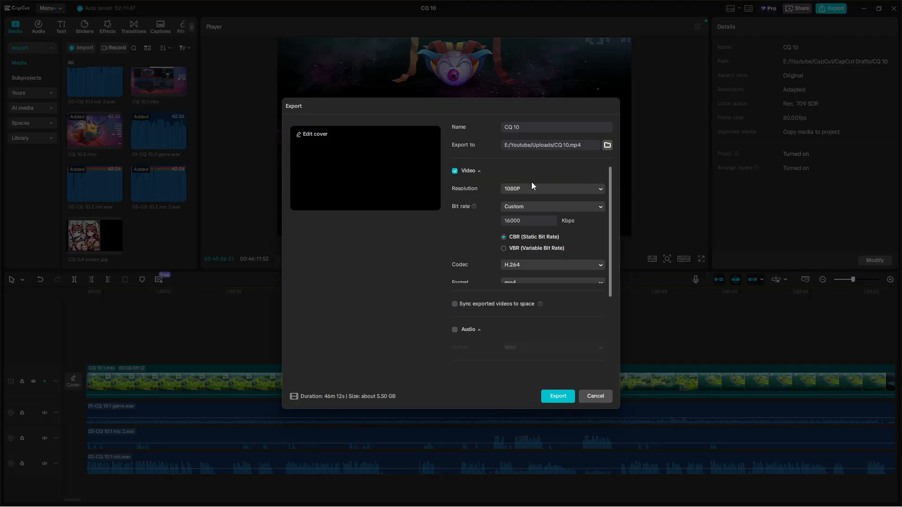
{"action": "left_click", "coordinate": [523, 187]}
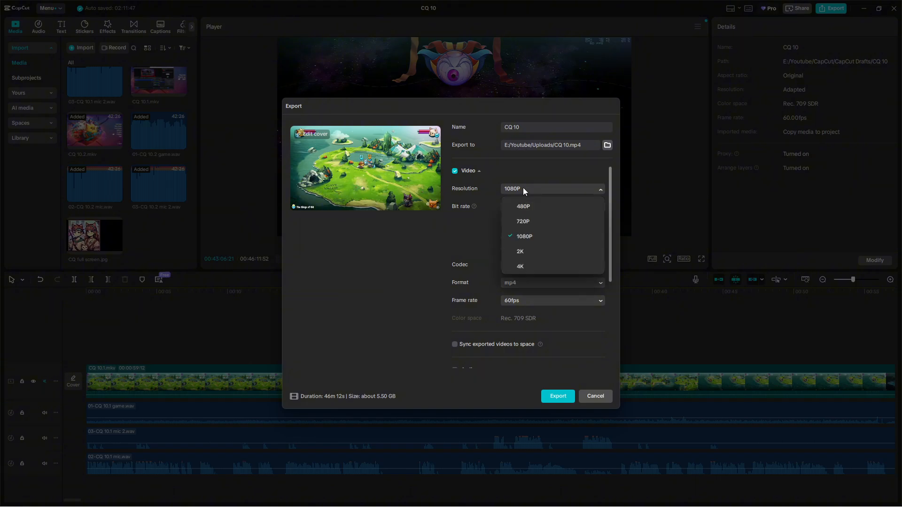
{"action": "left_click", "coordinate": [522, 187]}
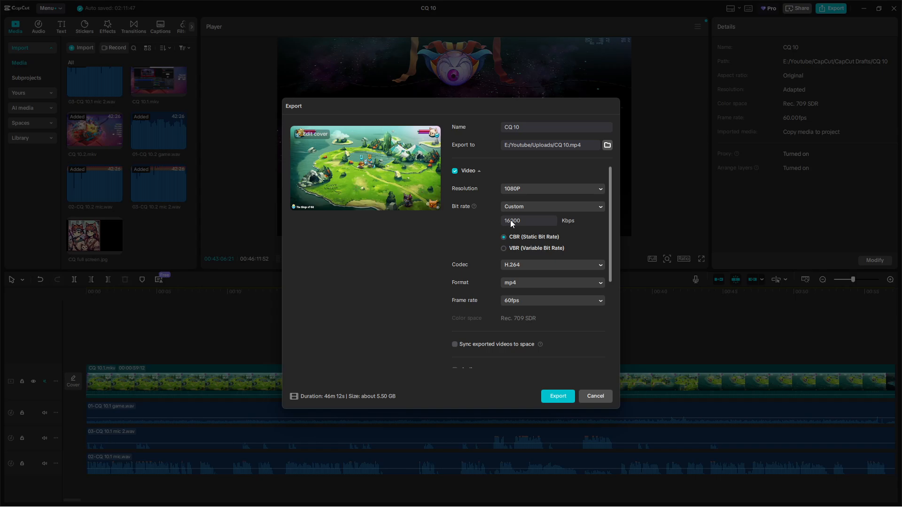
{"action": "left_click", "coordinate": [529, 188]}
{"action": "left_click", "coordinate": [534, 247]}
{"action": "left_click", "coordinate": [524, 187]}
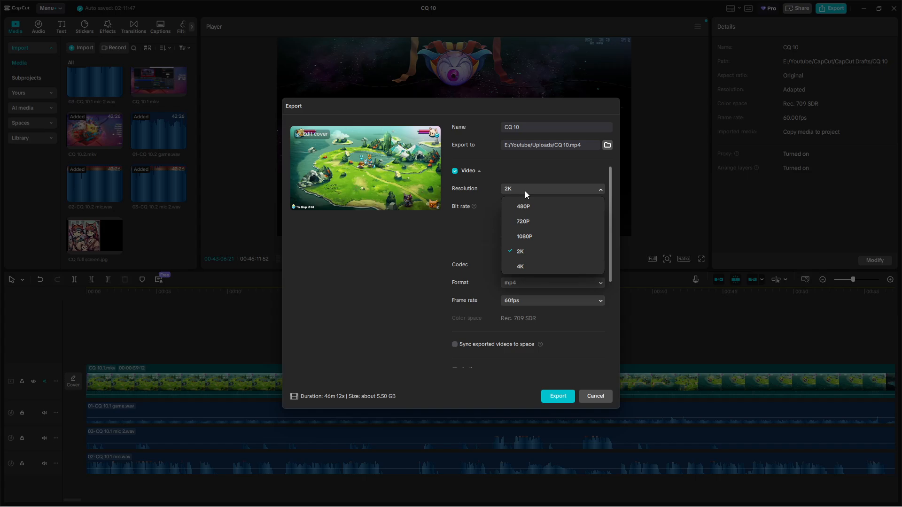
{"action": "left_click", "coordinate": [531, 236]}
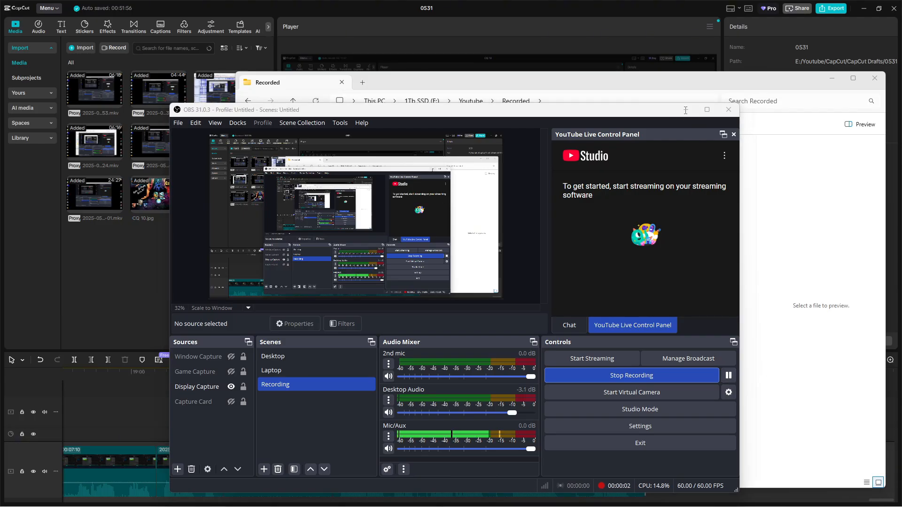
Step: Minimize OBS, look over the recordings in the How to folder, and minimize the folder window
{"action": "left_click", "coordinate": [685, 112]}
{"action": "double_click", "coordinate": [396, 170]}
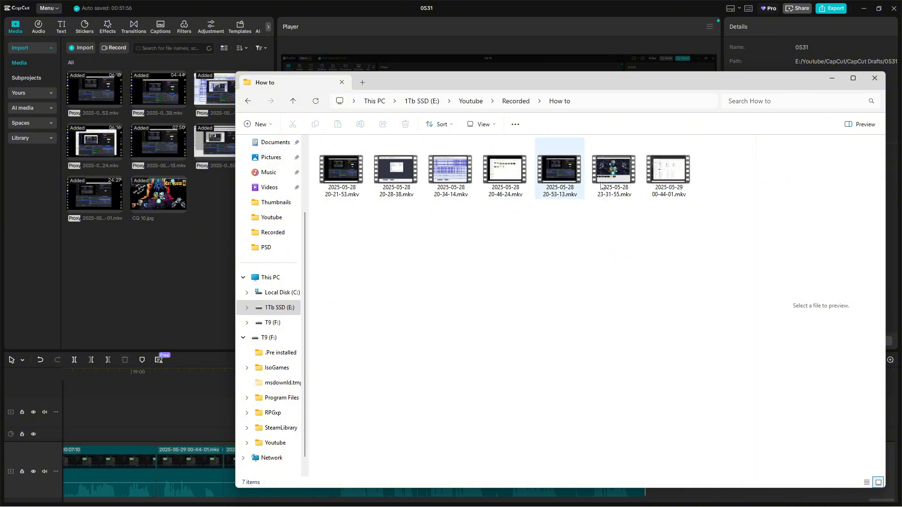
{"action": "left_click", "coordinate": [831, 80]}
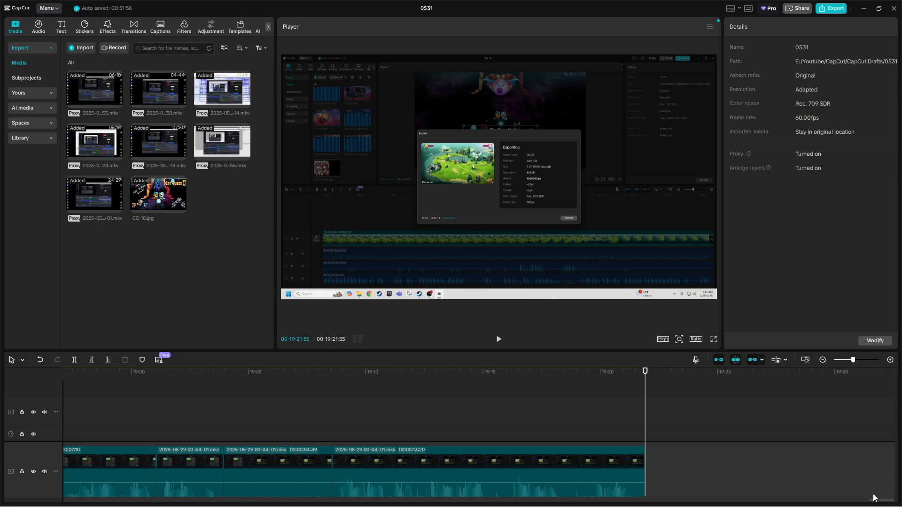
Step: Review the CQ 10.jpg overlay section near 00:12:17 and the tutorial footage at 00:13:35:26 in the 0531 project
{"action": "left_click_drag", "start_coordinate": [879, 501], "coordinate": [581, 506]}
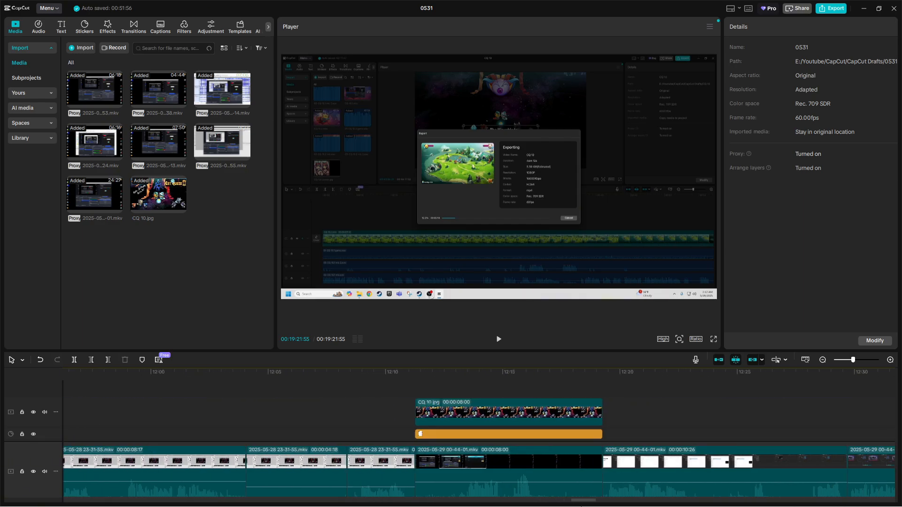
{"action": "left_click", "coordinate": [442, 384]}
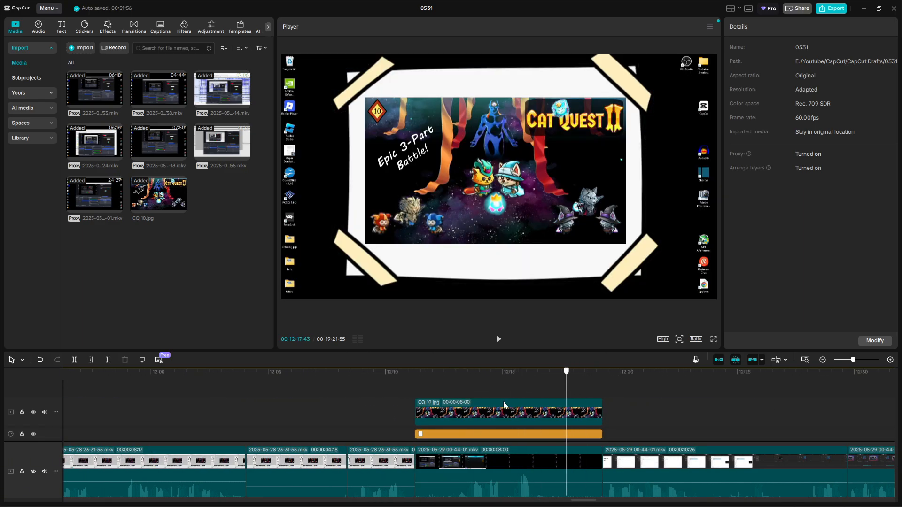
{"action": "left_click_drag", "start_coordinate": [504, 405], "coordinate": [786, 432]}
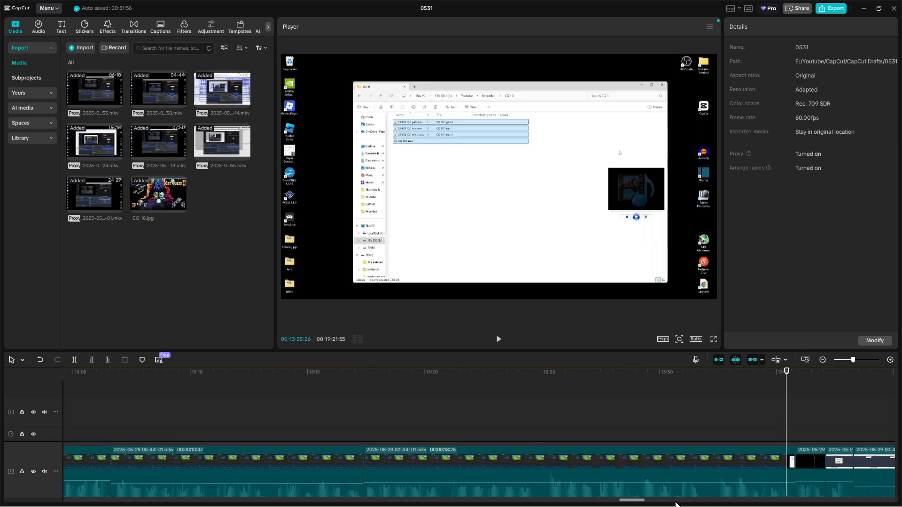
Step: Examine the closing export clips, including the timeline's end at 00:19:21:55 and the frames from 00:19:08:42 to 00:19:16:40
{"action": "left_click_drag", "start_coordinate": [640, 504], "coordinate": [888, 503]}
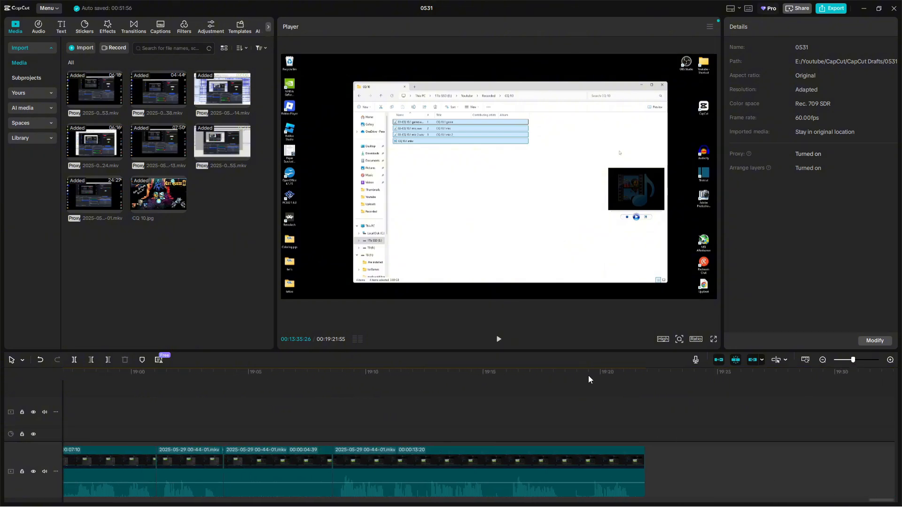
{"action": "left_click", "coordinate": [635, 393]}
{"action": "left_click", "coordinate": [645, 395]}
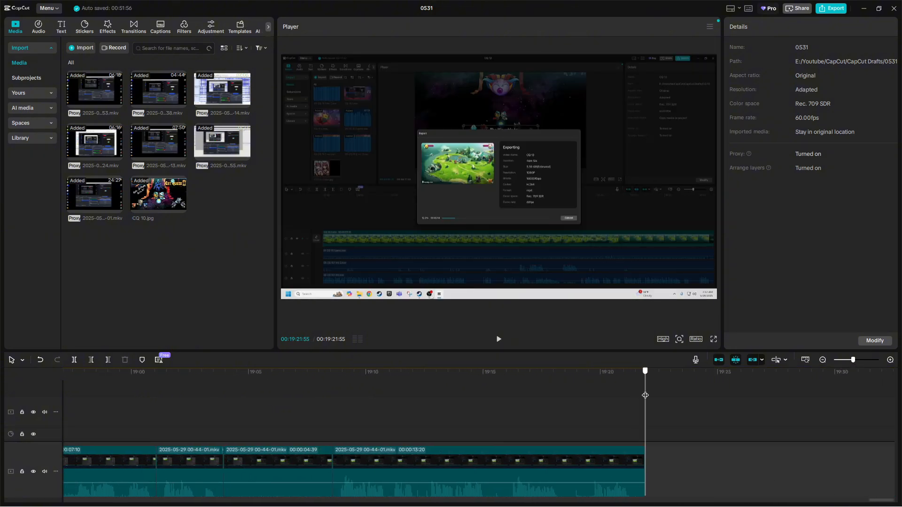
{"action": "mouse_move", "coordinate": [567, 502]}
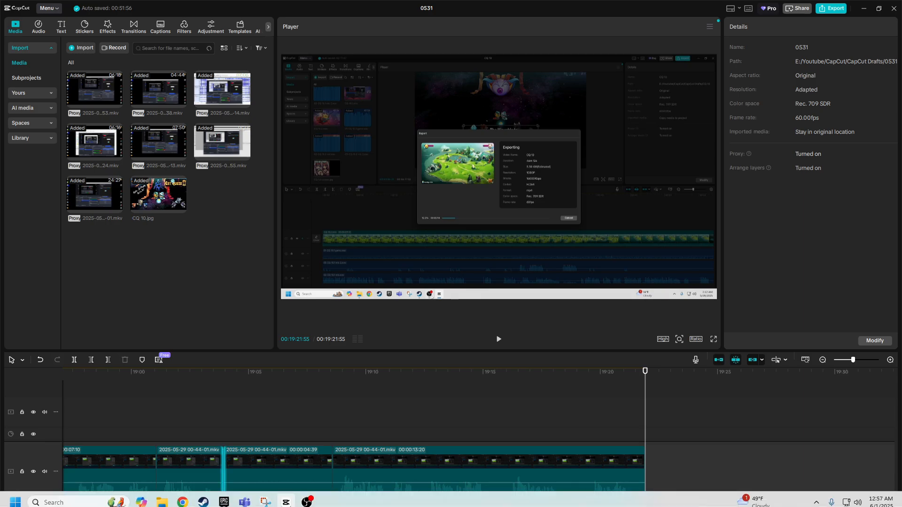
{"action": "mouse_move", "coordinate": [285, 502]}
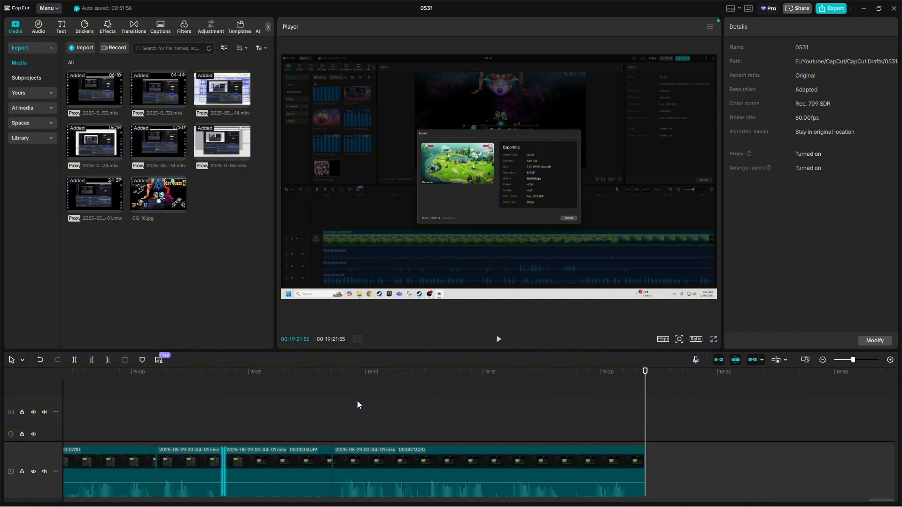
{"action": "left_click", "coordinate": [337, 405]}
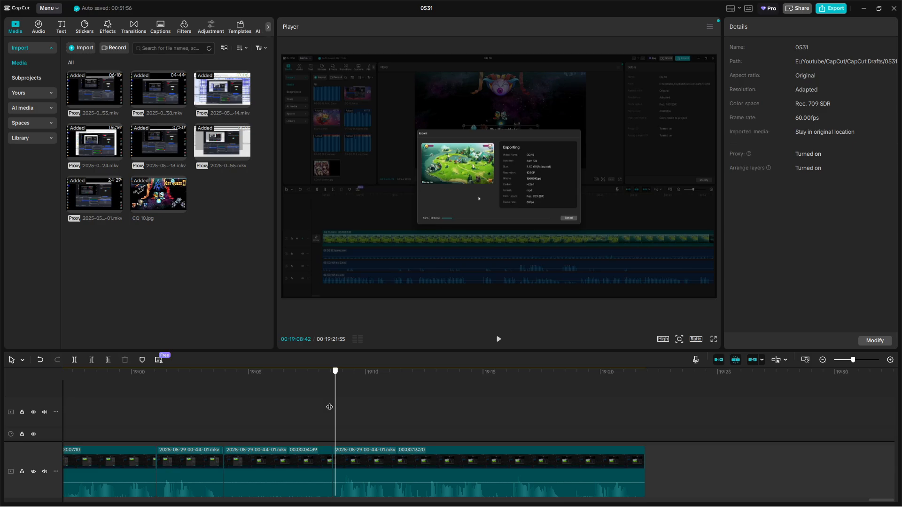
{"action": "left_click_drag", "start_coordinate": [329, 407], "coordinate": [523, 465]}
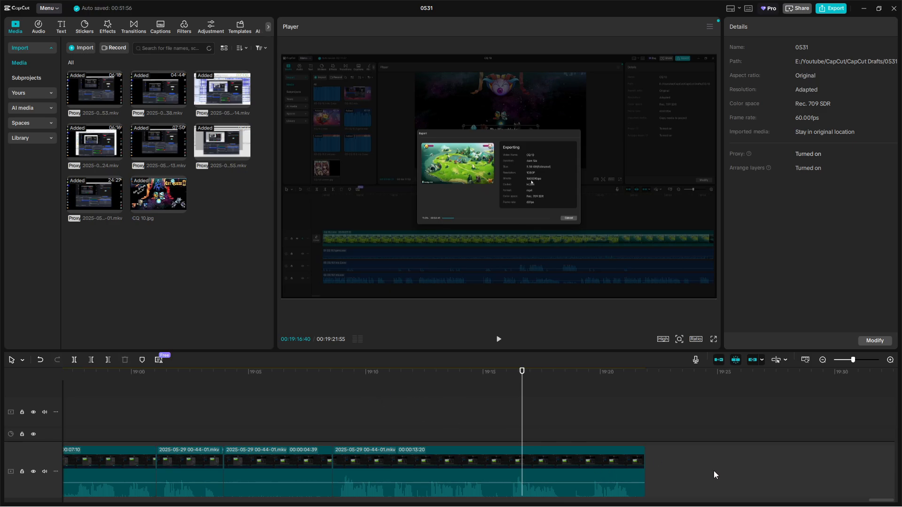
Step: Recheck the thumbnail overlay at 00:12:12:39 and return to the closing clips
{"action": "left_click_drag", "start_coordinate": [883, 501], "coordinate": [579, 506]}
{"action": "left_click", "coordinate": [509, 374]}
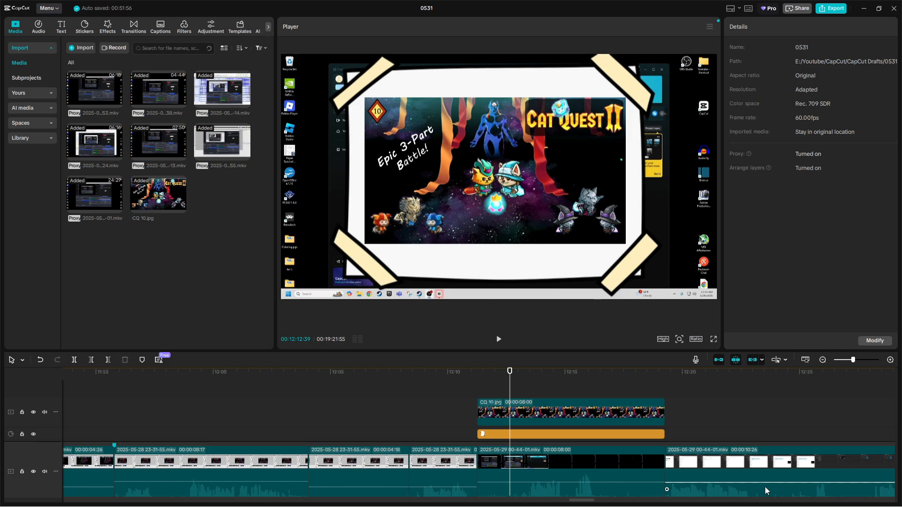
{"action": "left_click_drag", "start_coordinate": [579, 501], "coordinate": [888, 501]}
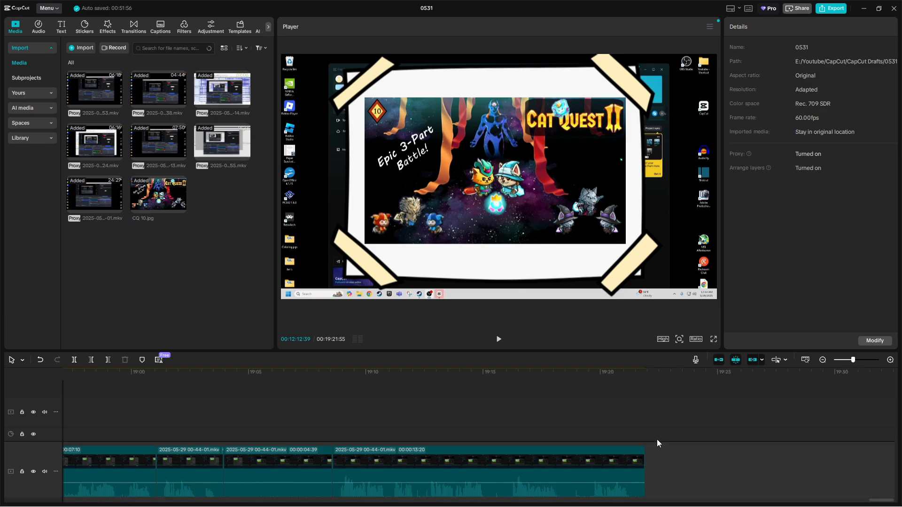